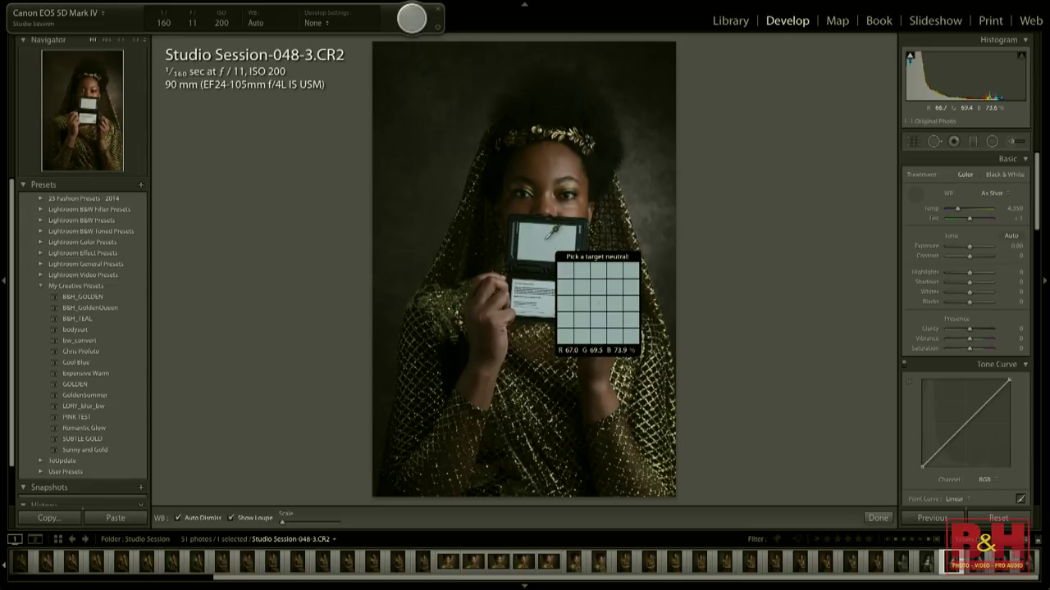
left_click(546, 240)
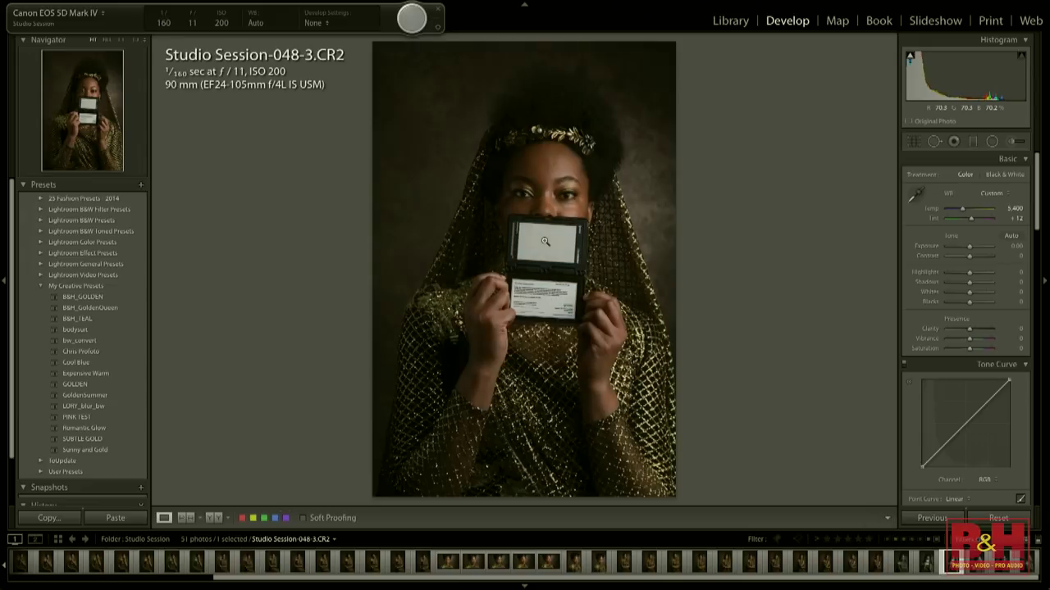
key("ctrl+z")
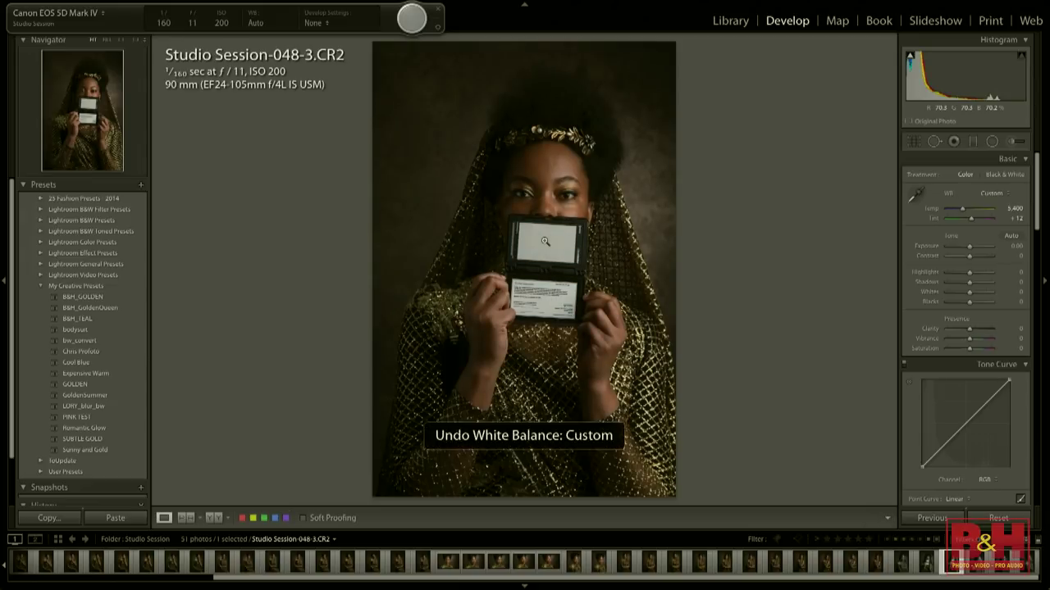
left_click(914, 194)
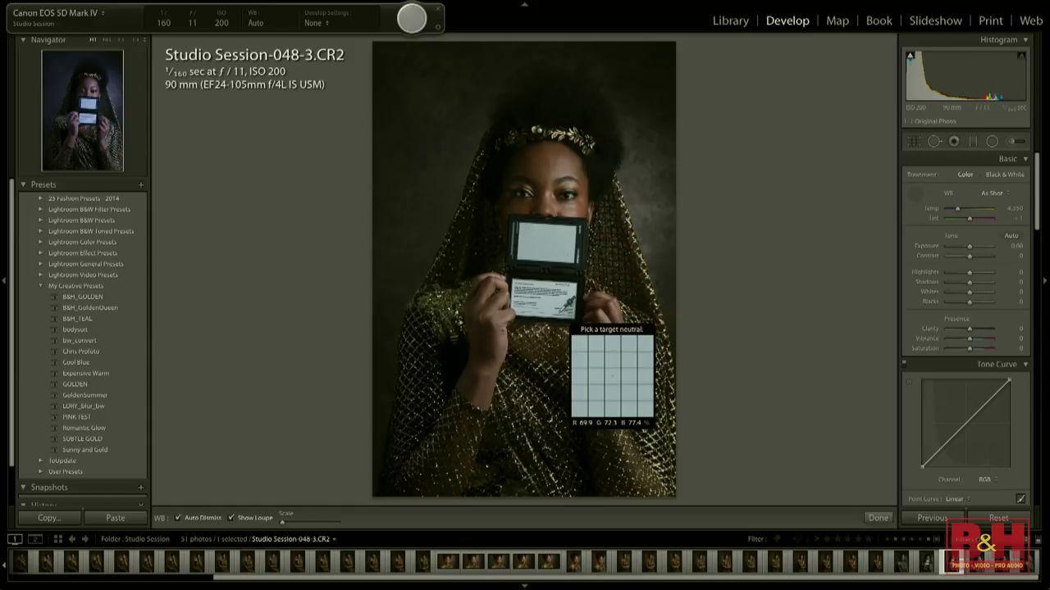
left_click(554, 246)
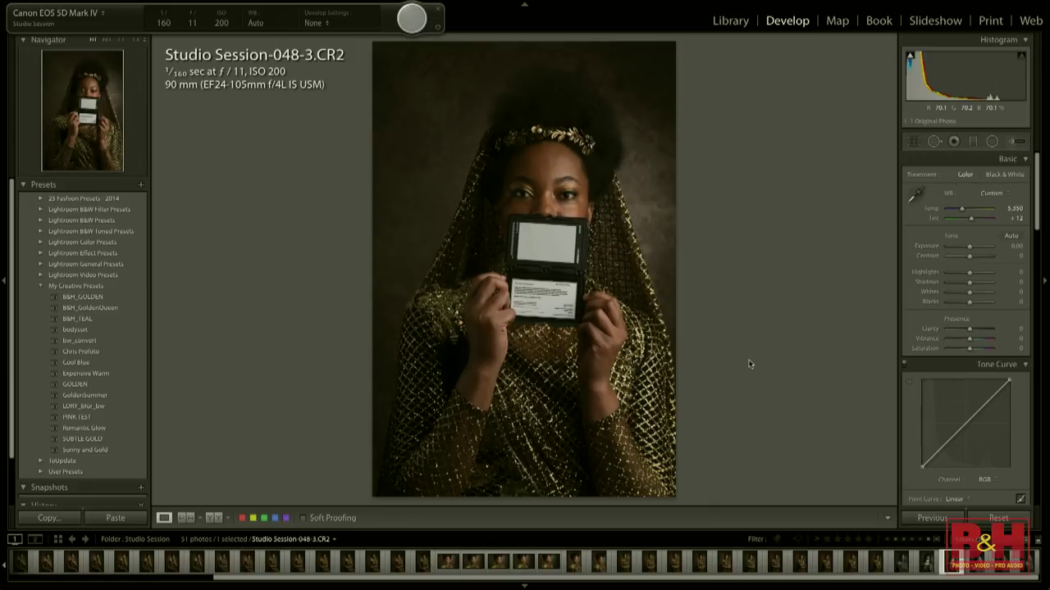
key("ctrl+z")
Set a custom white balance on Studio Session-048-3.CR2 by sampling the upper blank card the model is holding.
left_click(914, 194)
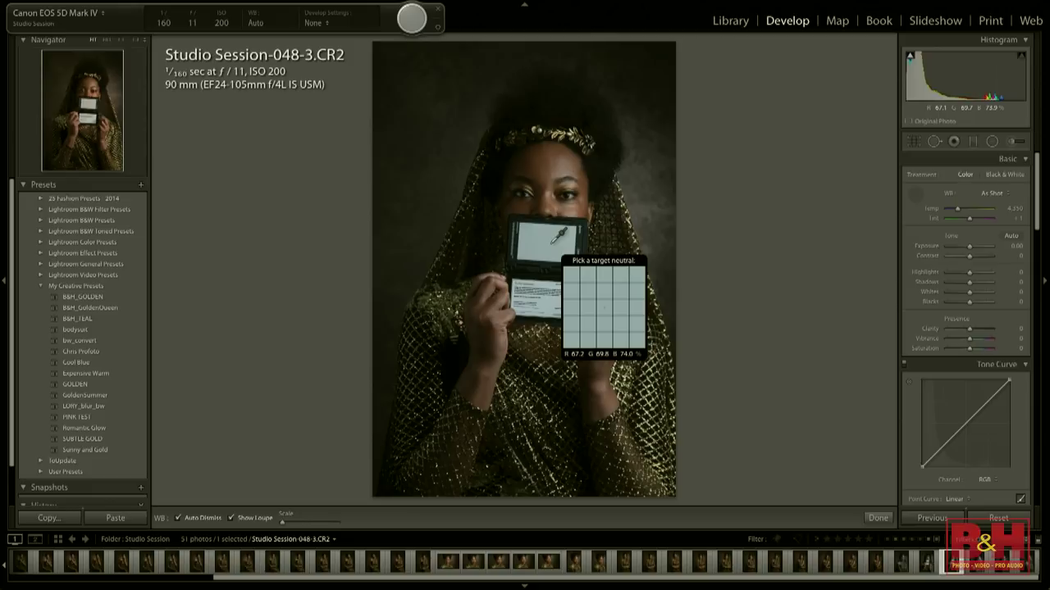
left_click(551, 244)
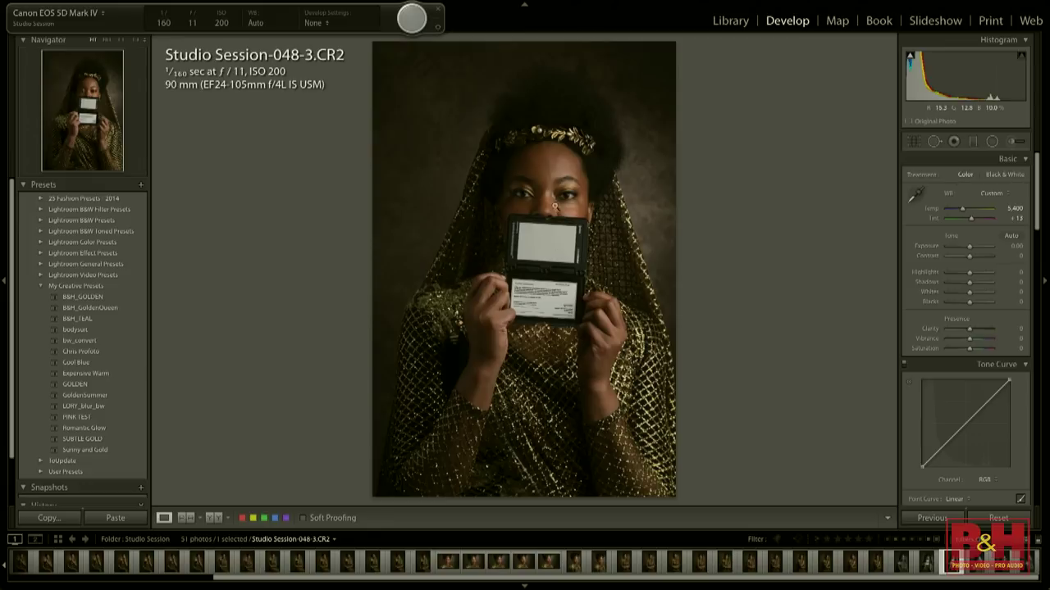
Synchronize the develop settings of photo 48 to photos 1 through 48, leaving out Crop, and deselect them.
key("g")
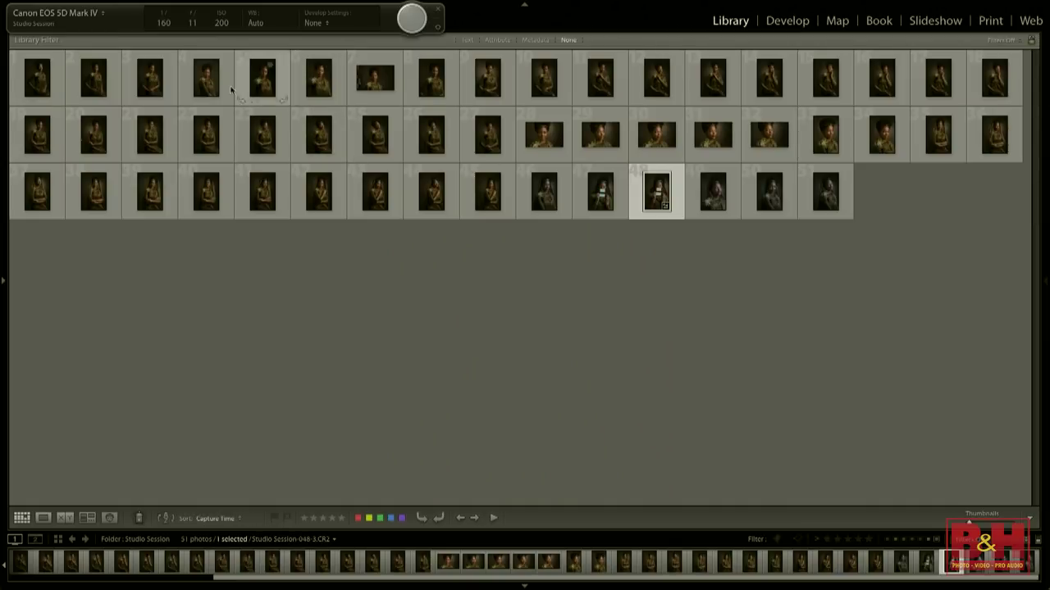
left_click(45, 78, "shift")
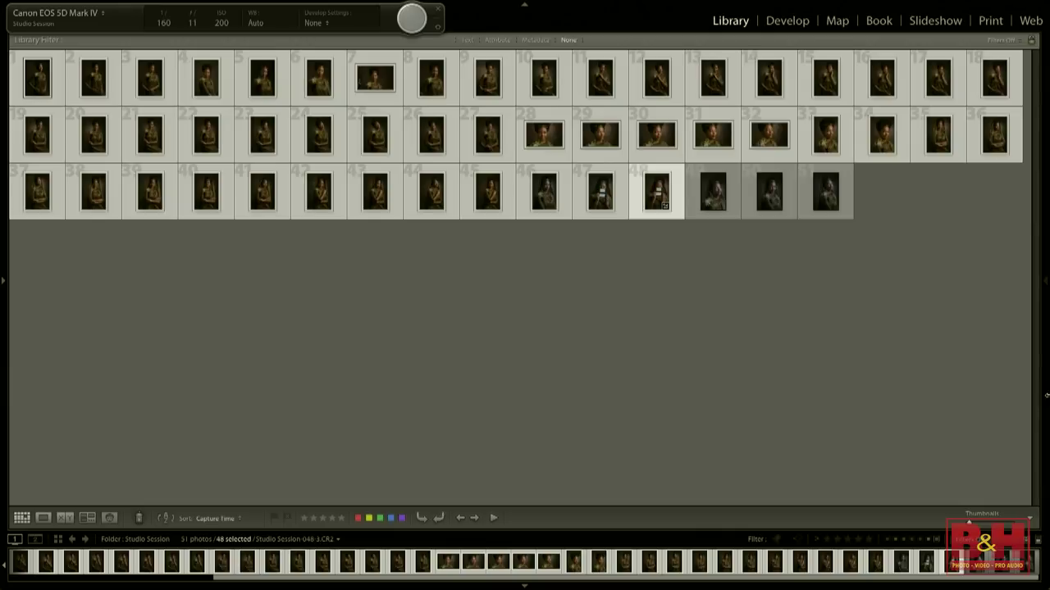
key("F8")
left_click(999, 518)
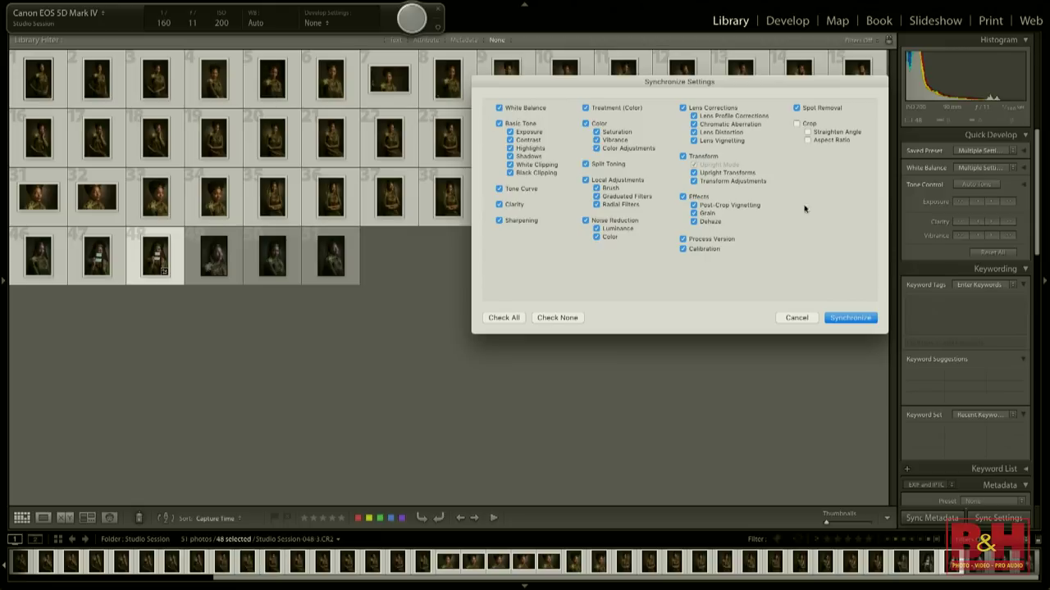
left_click(851, 317)
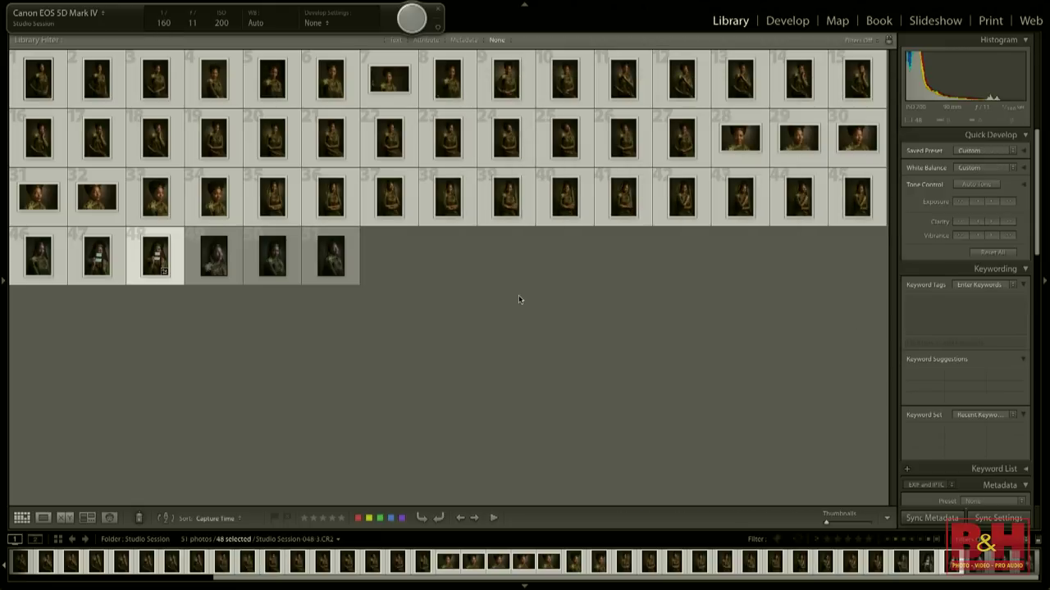
left_click(518, 297)
Open Studio Session-019-3.CR2 for developing and set Shadows to +32 and Exposure to +0.30.
double_click(212, 148)
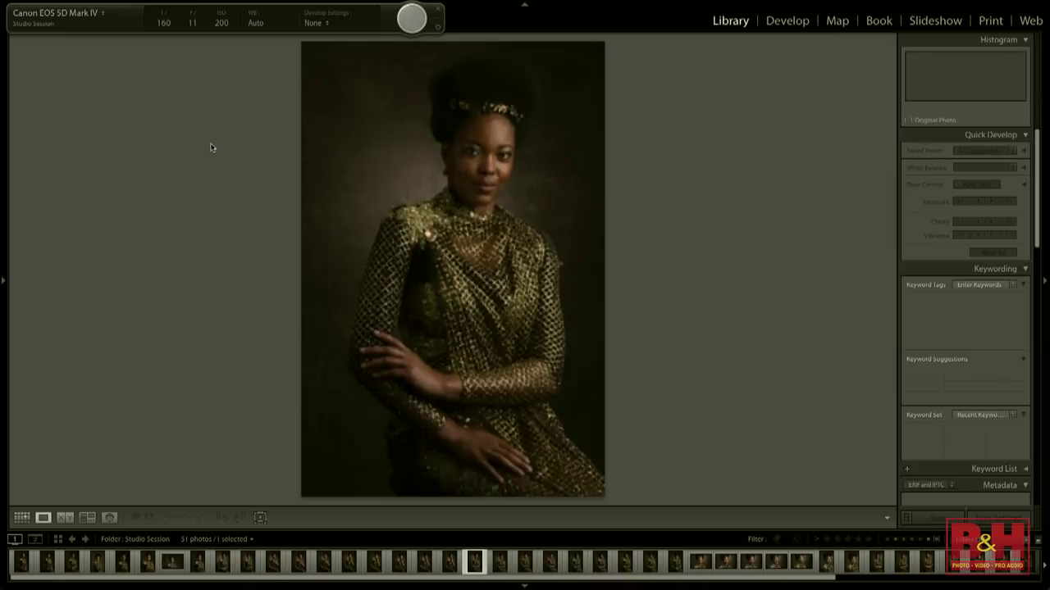
key("d")
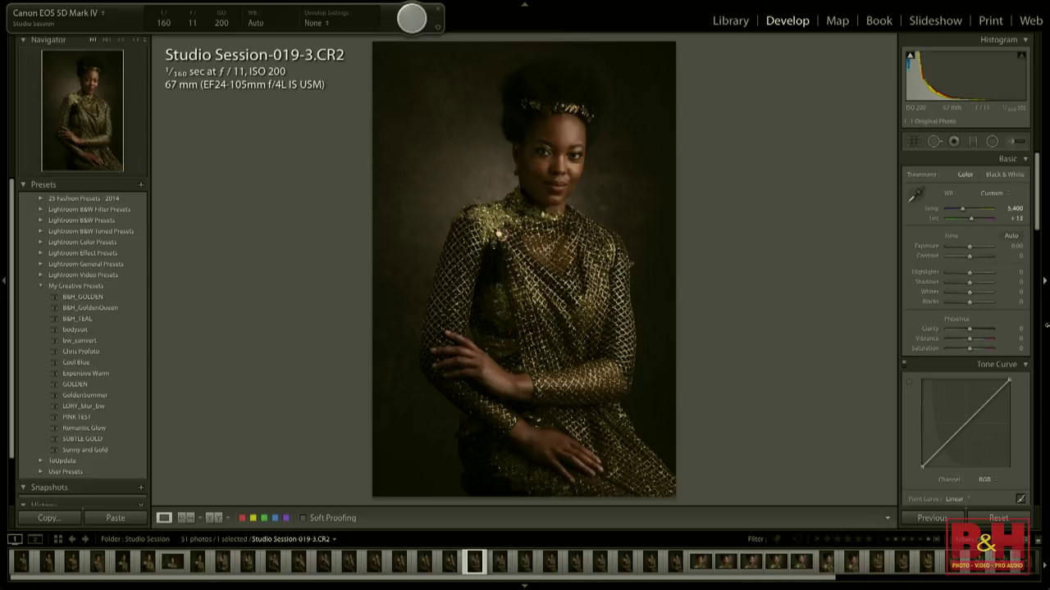
mouse_move(900, 59)
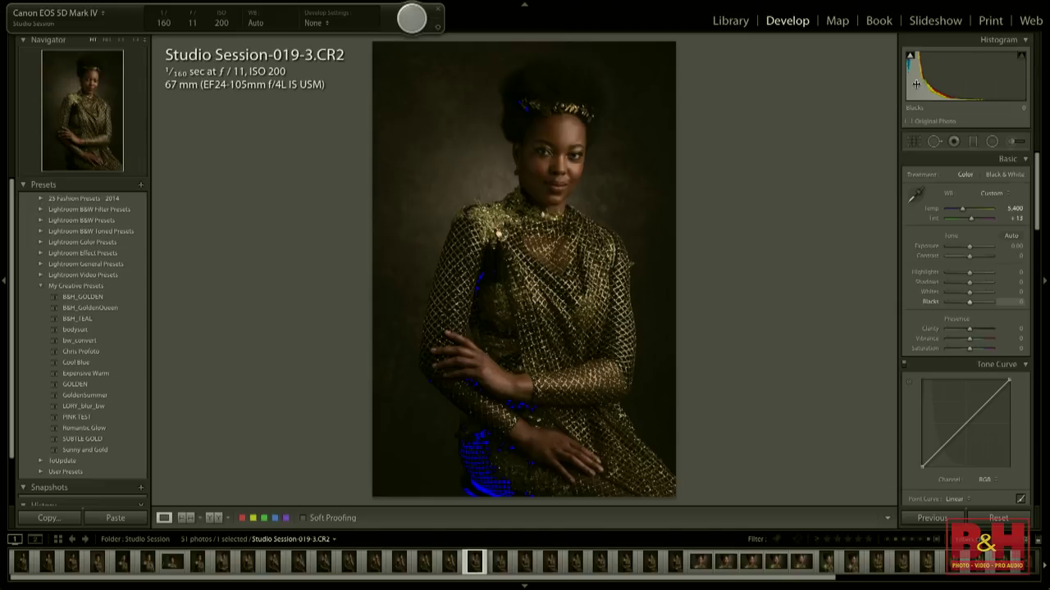
left_click_drag(969, 282, 983, 287)
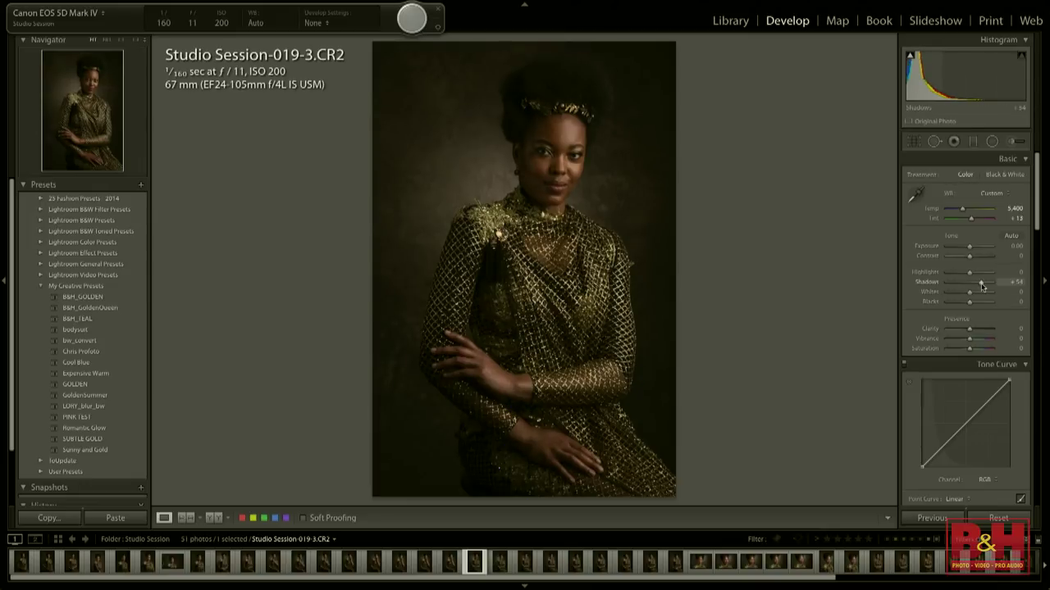
left_click_drag(982, 286, 976, 287)
left_click_drag(970, 247, 973, 247)
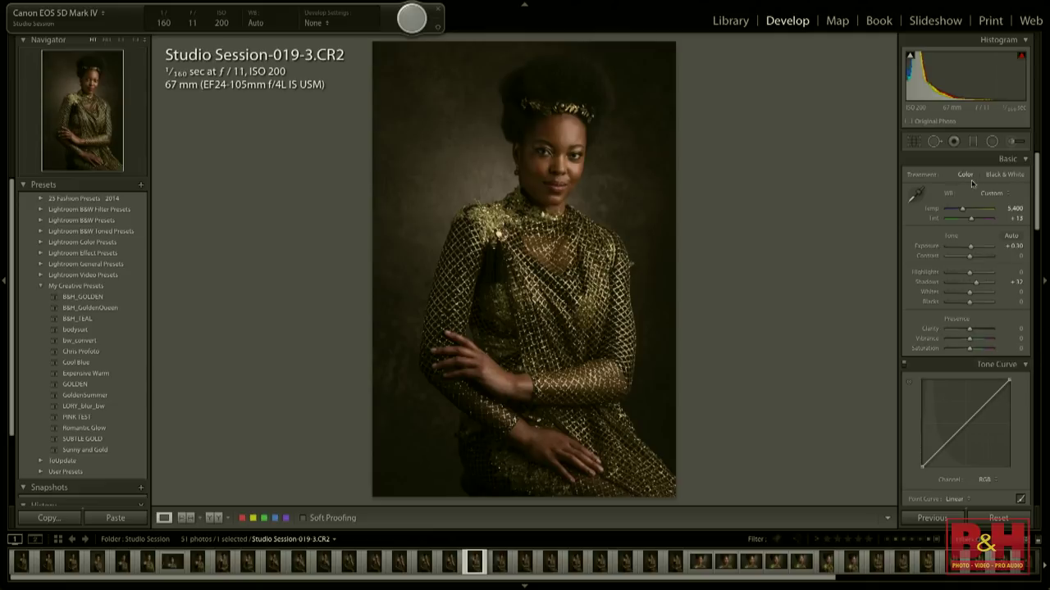
Set Temp to 7,257, Clarity to +26, Vibrance to -30, Exposure to +0.45, Contrast to +18 and Shadows to +69.
left_click_drag(972, 210, 971, 211)
mouse_move(969, 339)
left_mouse_down()
mouse_move(962, 344)
mouse_move(975, 330)
left_mouse_up()
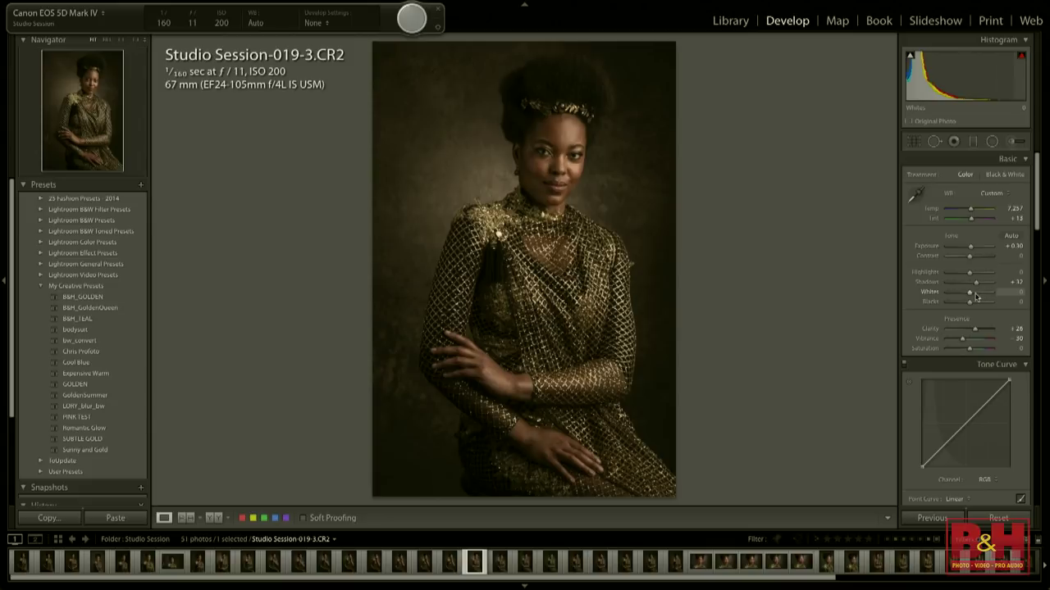
left_click_drag(972, 249, 985, 287)
With before and after shown side by side, set Temp to 7,846 and Vibrance to -19.
key("y")
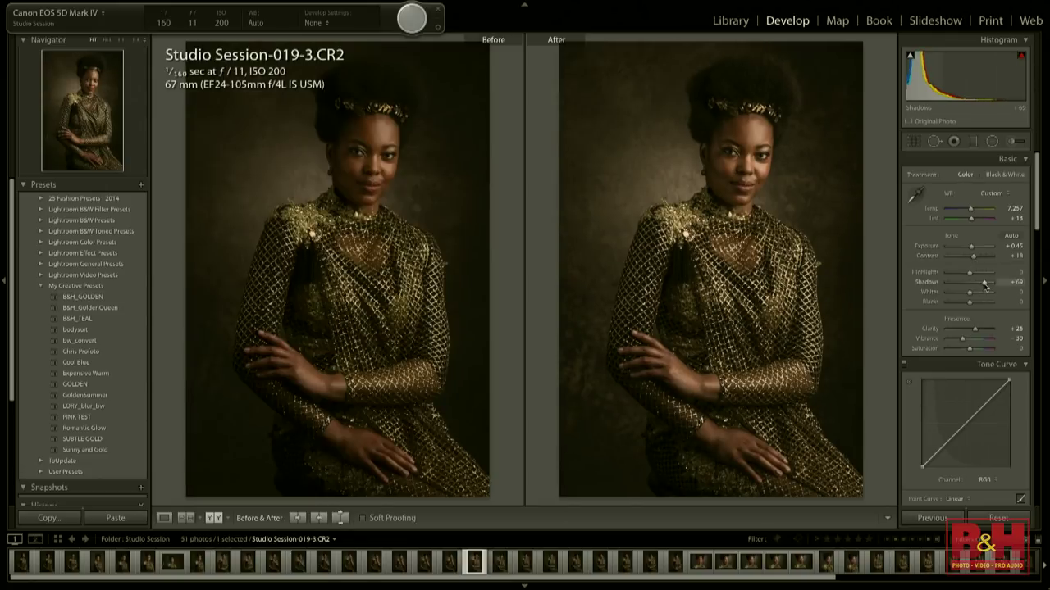
left_click_drag(972, 210, 977, 211)
left_click_drag(962, 339, 966, 343)
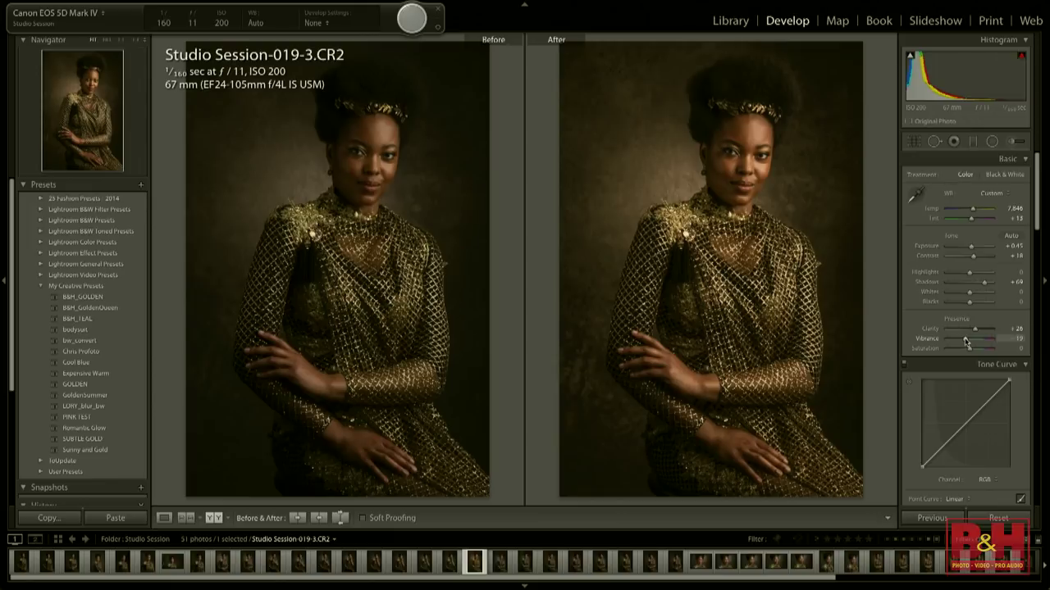
Examine the model's face up close in Studio Session-036-3.CR2 and return to the thumbnail grid.
key("g")
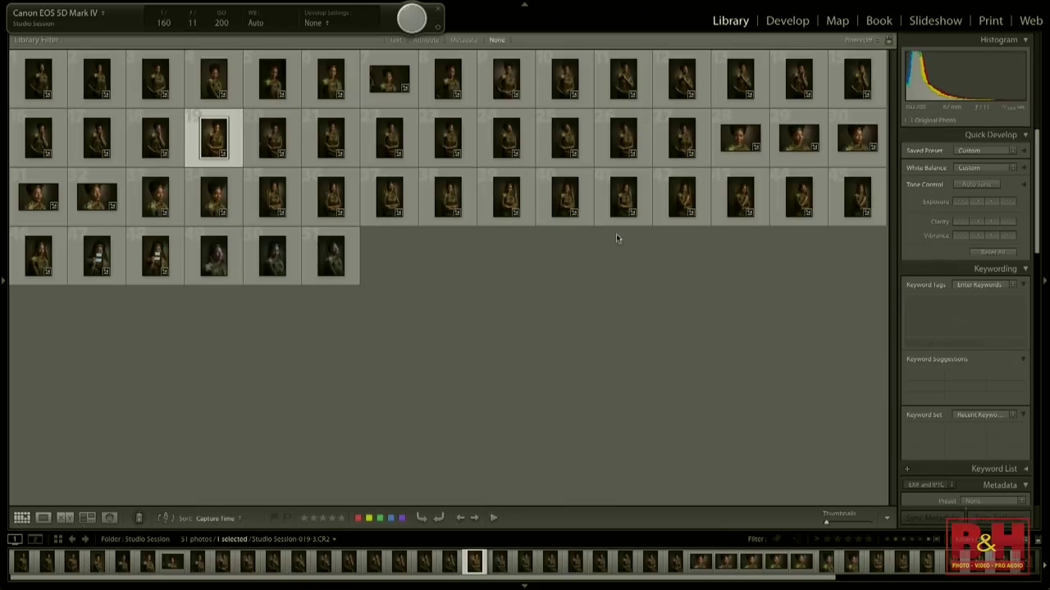
left_click(548, 291)
double_click(331, 195)
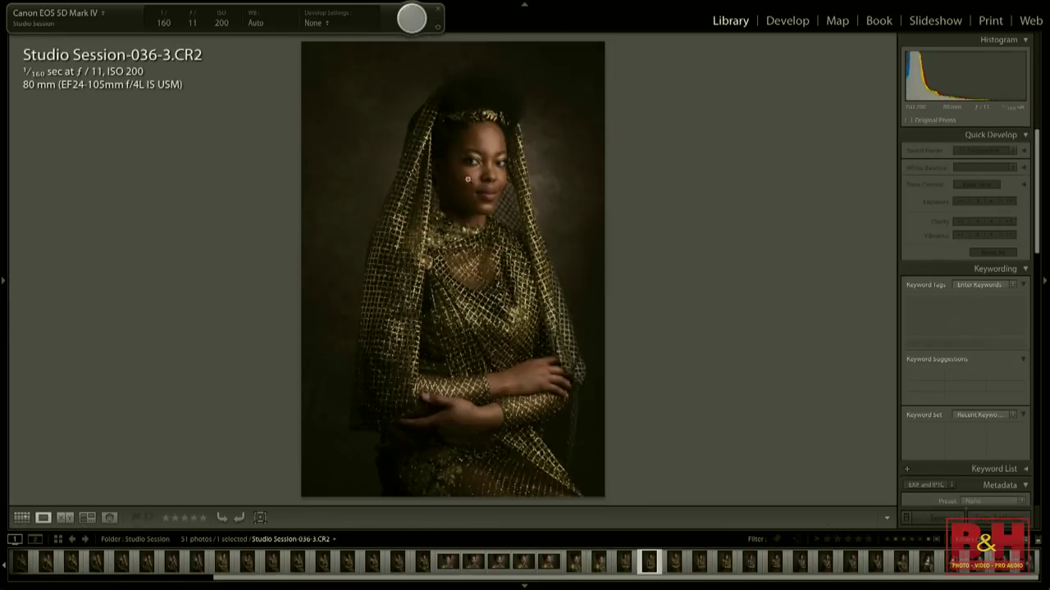
left_click(597, 246)
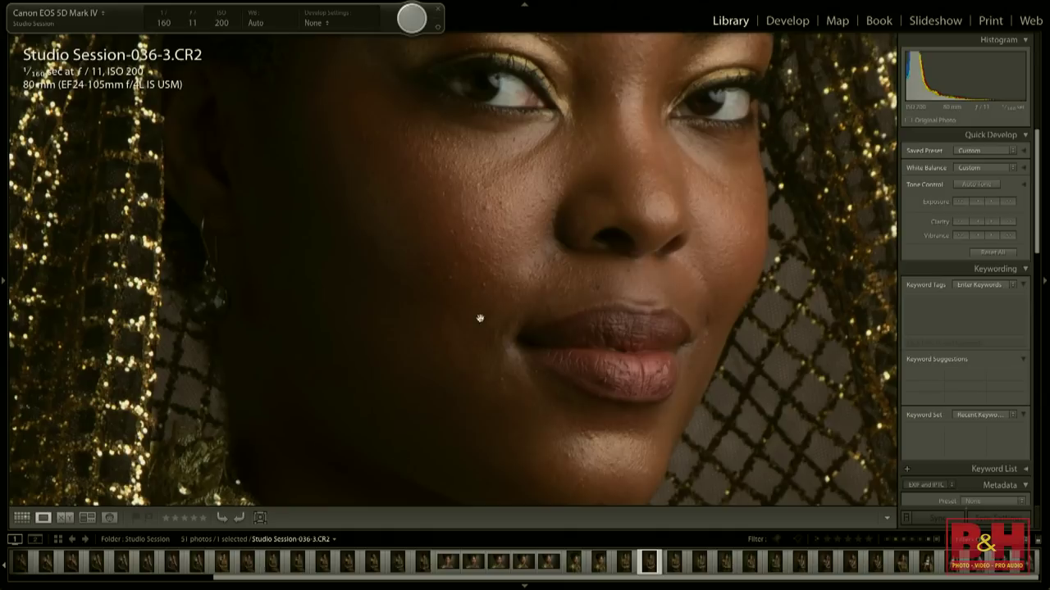
left_click(480, 318)
key("g")
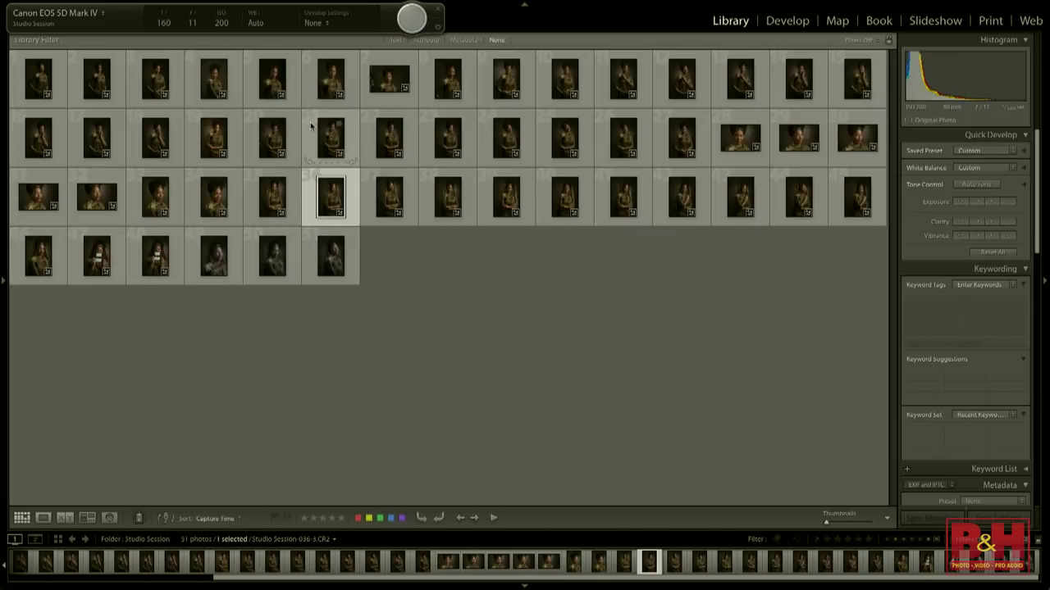
Synchronize the develop settings of photo 19 to photos 19 through 51, leaving out Crop, and deselect them.
left_click(217, 138)
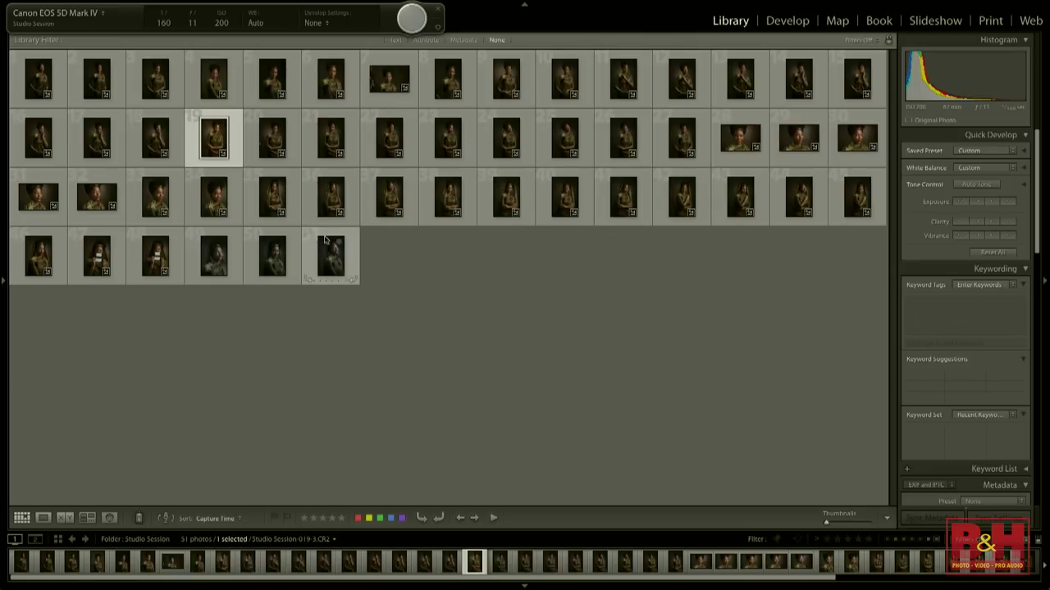
left_click(336, 271, "shift")
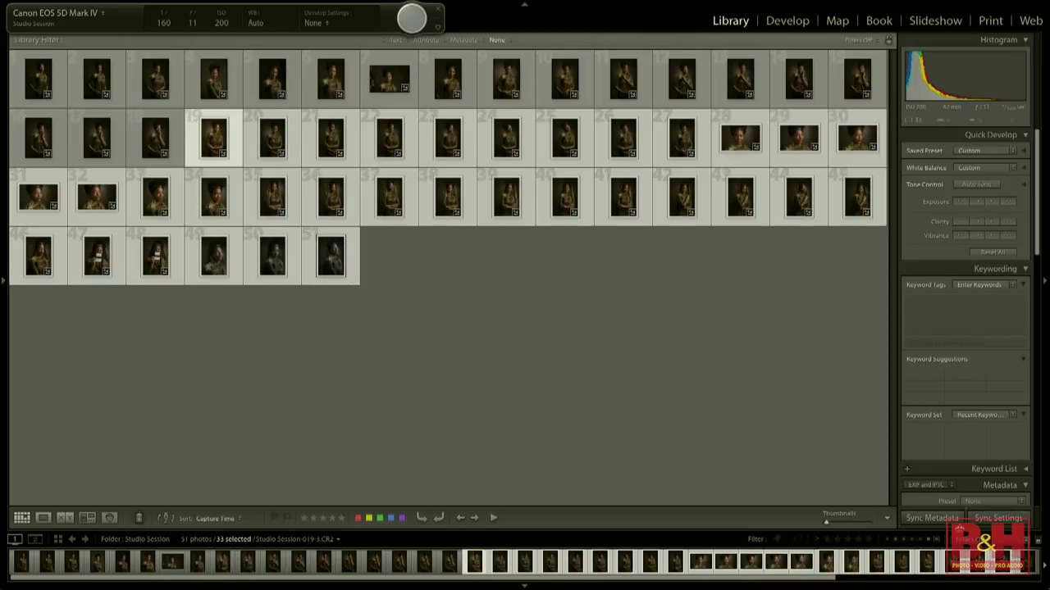
left_click(998, 519)
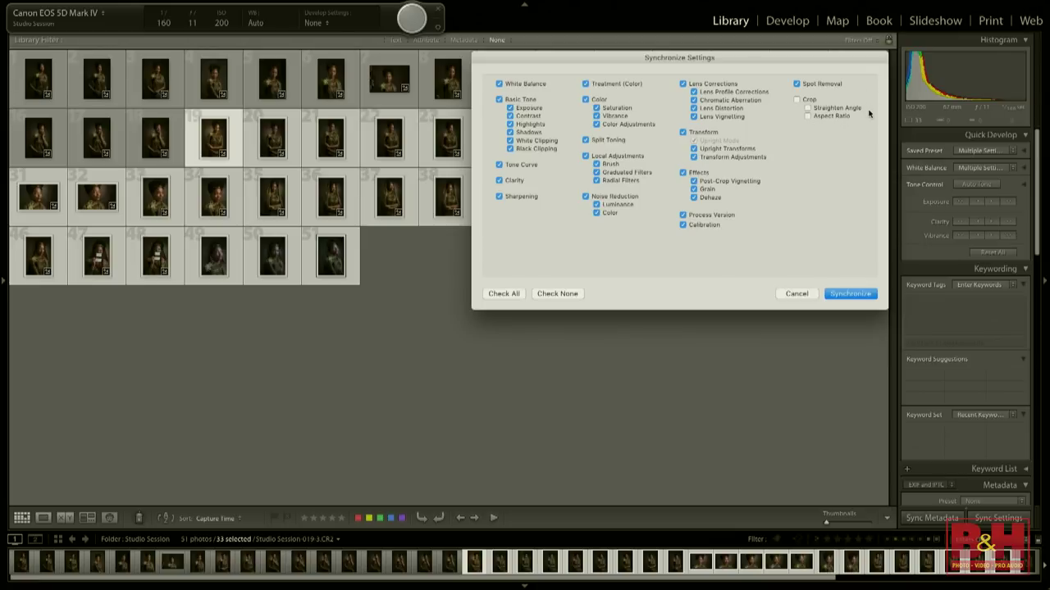
left_click(850, 295)
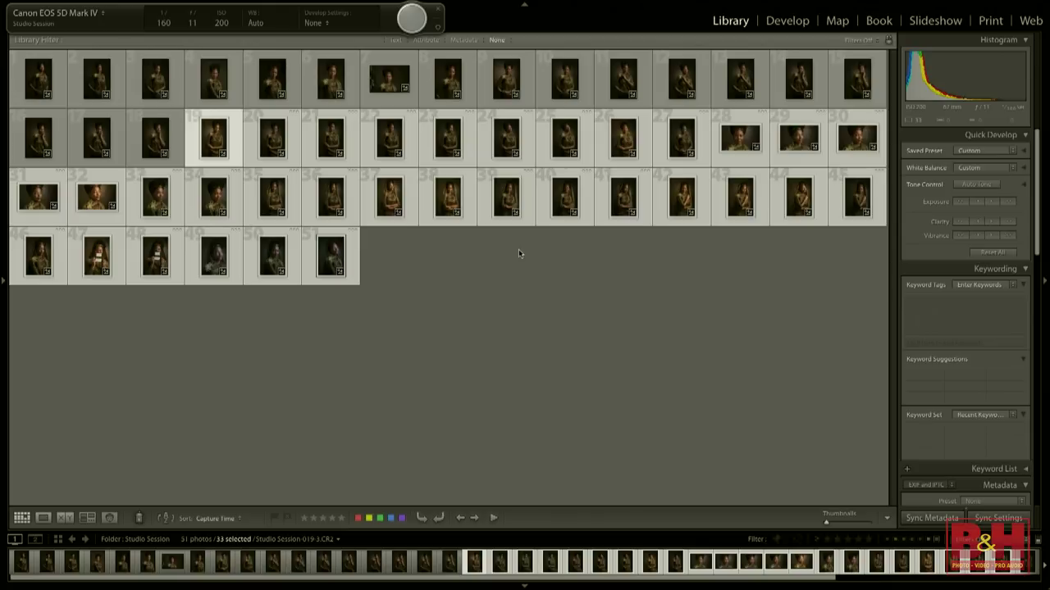
left_click(494, 307)
Review the synchronized portraits one by one at full view, from Studio Session-019-3.CR2 to Studio Session-038-3.CR2.
double_click(215, 139)
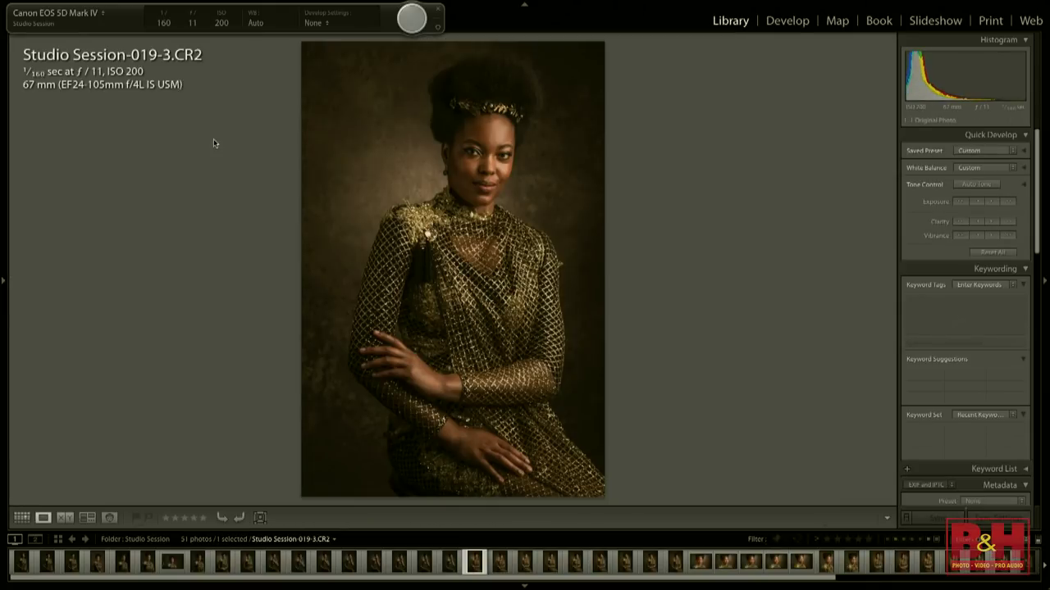
key("Right")
key("Right")
key("Right")
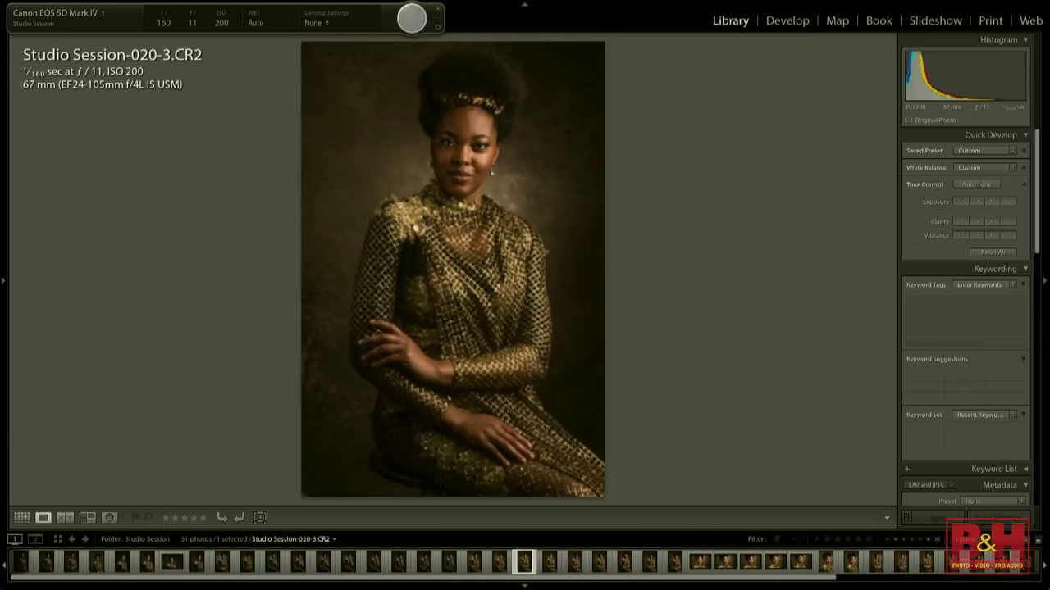
key("Right")
key("Right")
key("Right")
key("Right")
key("Right")
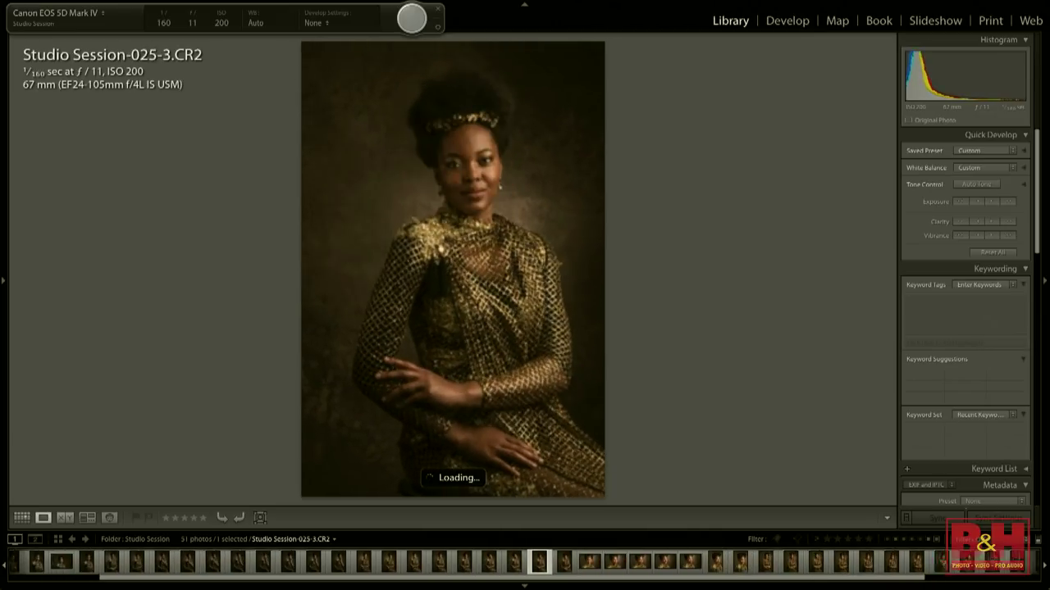
key("Right")
key("Right")
key("Left")
key("Right")
key("Right")
key("Right")
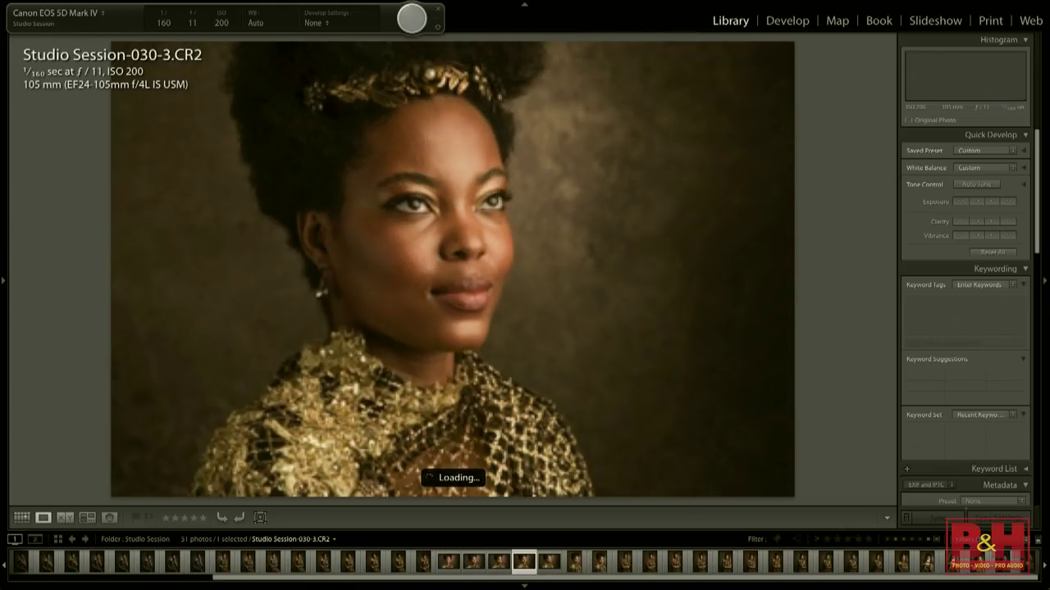
key("Right")
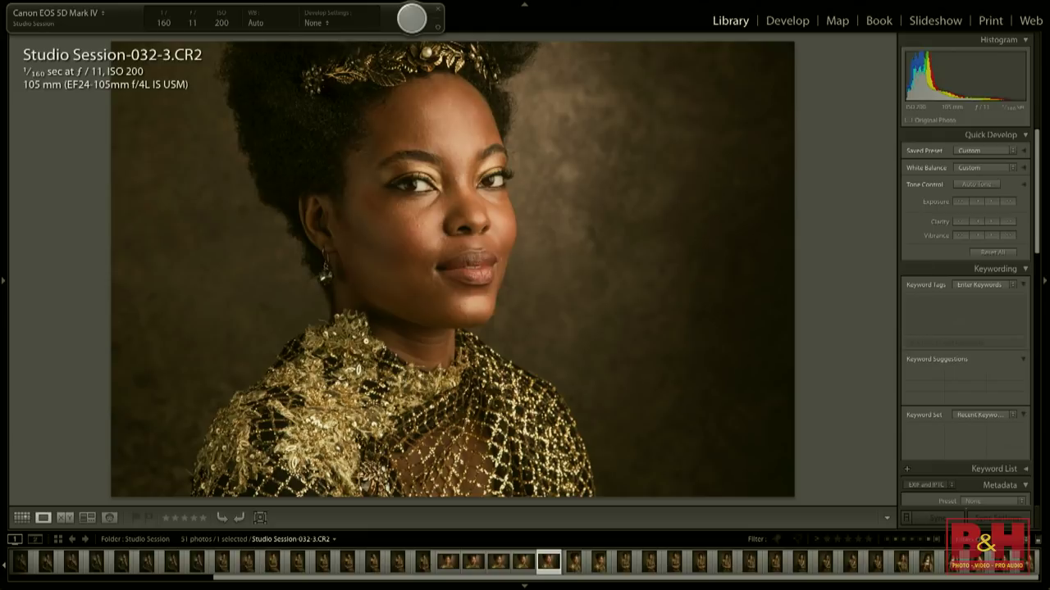
key("Right")
key("Right")
key("Right")
key("Right")
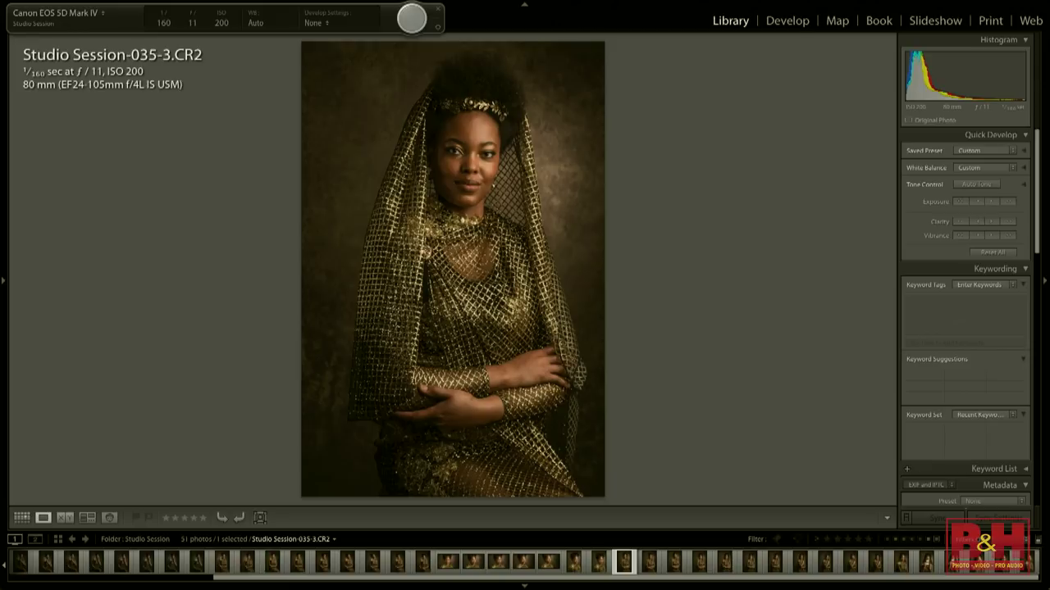
key("Right")
key("Right")
key("Right")
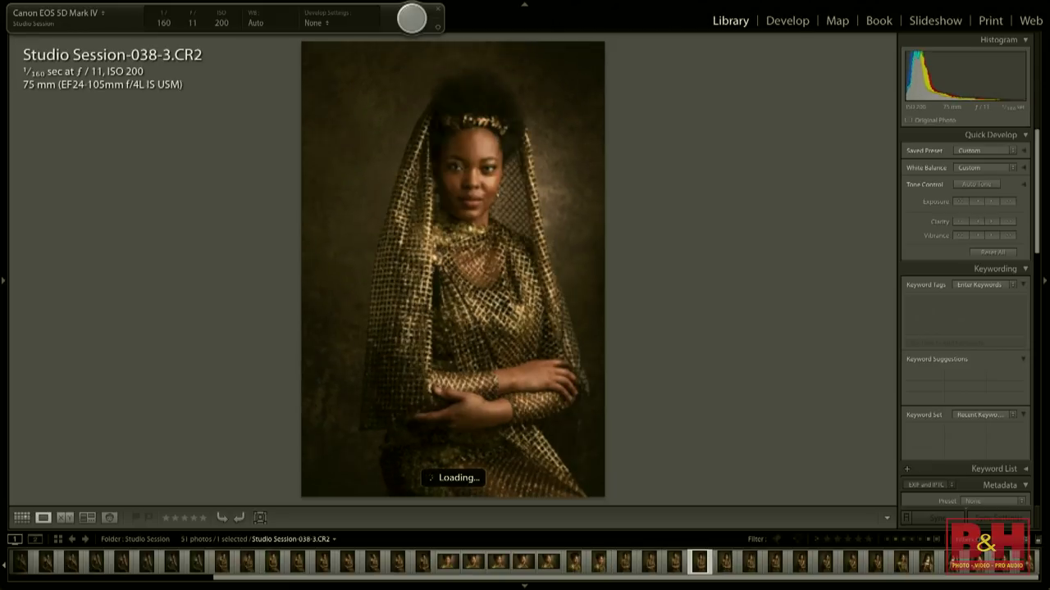
Go back to Studio Session-036-3.CR2 and rate it three stars.
key("Left")
key("Left")
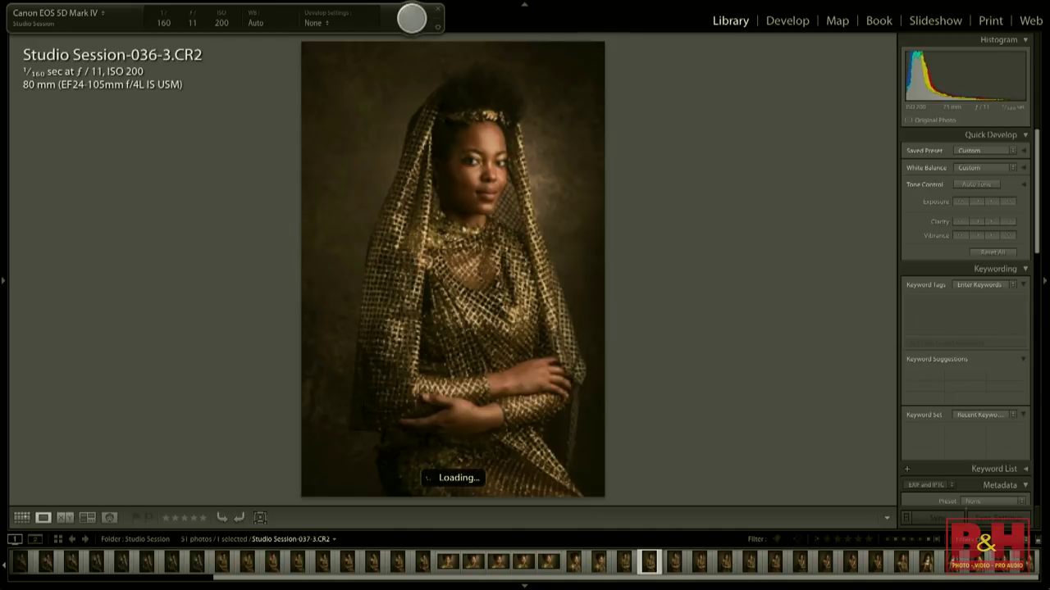
key("3")
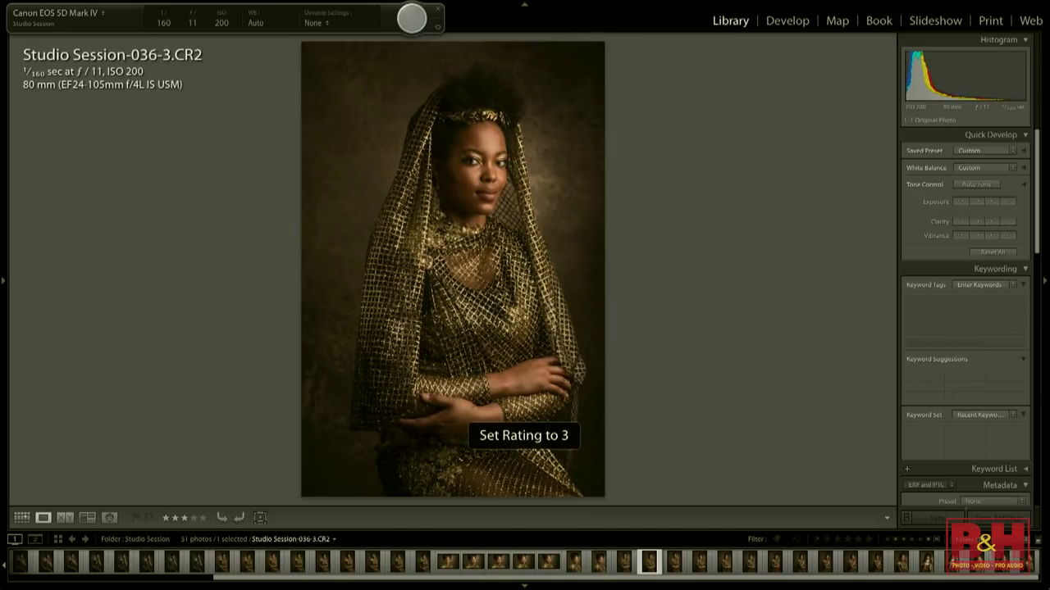
Review the remaining synchronized portraits one by one at full view, from Studio Session-036-3.CR2 to Studio Session-049-3.CR2.
key("Right")
key("Right")
key("Right")
key("Right")
key("Right")
key("Right")
key("Right")
key("Right")
key("Right")
key("Right")
key("Right")
key("Right")
key("Right")
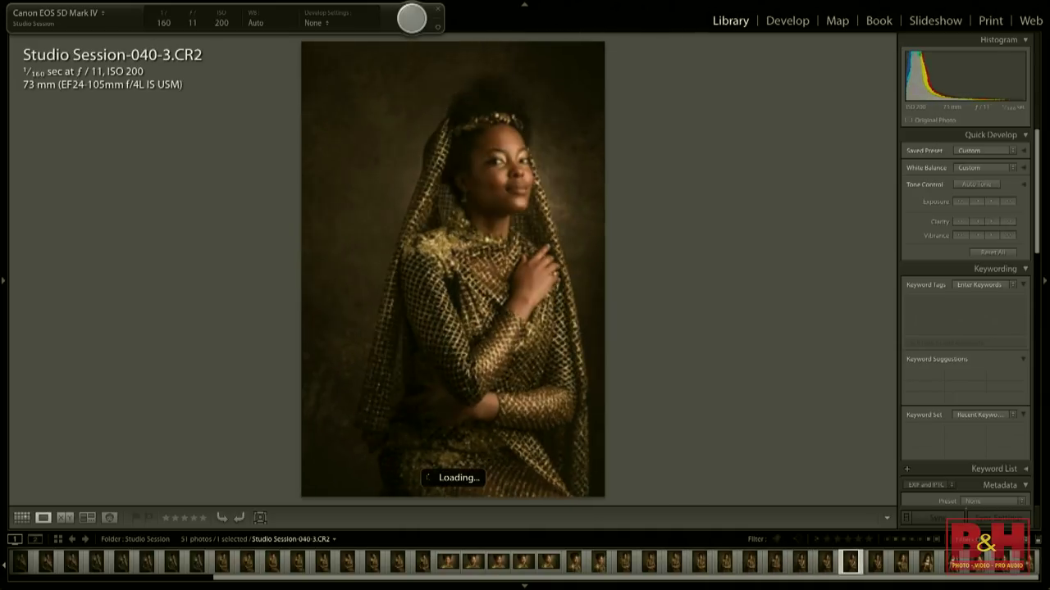
key("Right")
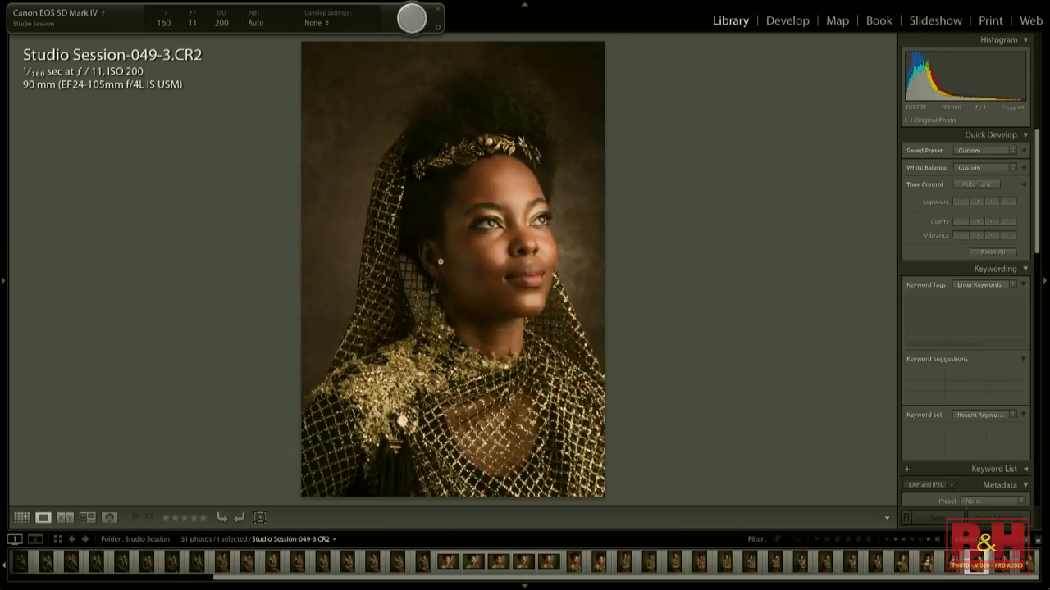
Filter the session to photos rated three stars or higher and crop Studio Session-036-3.CR2 slightly tighter around the model, keeping the original aspect.
left_click(848, 540)
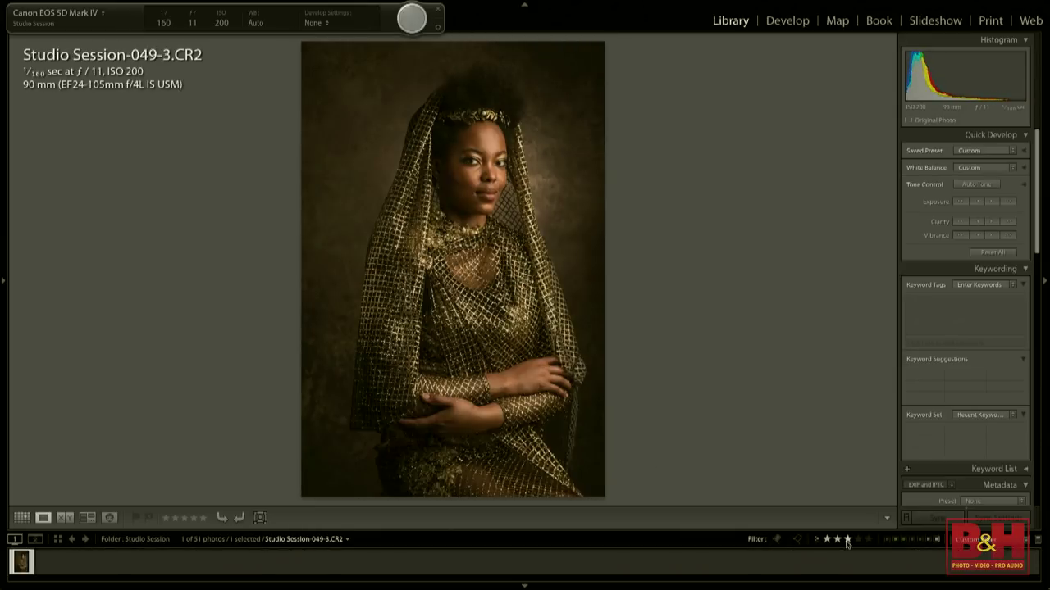
key("d")
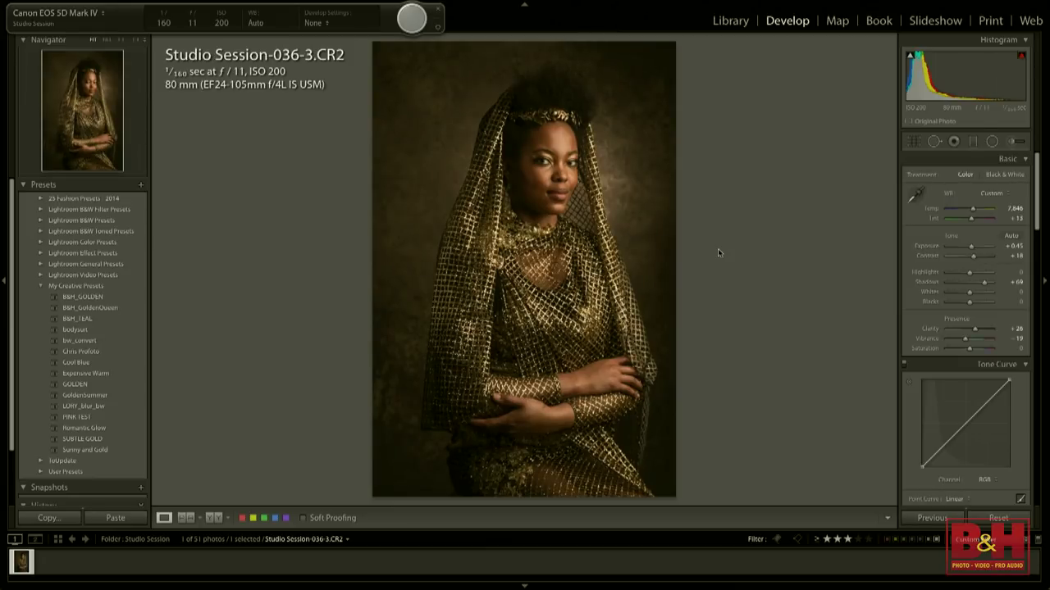
key("r")
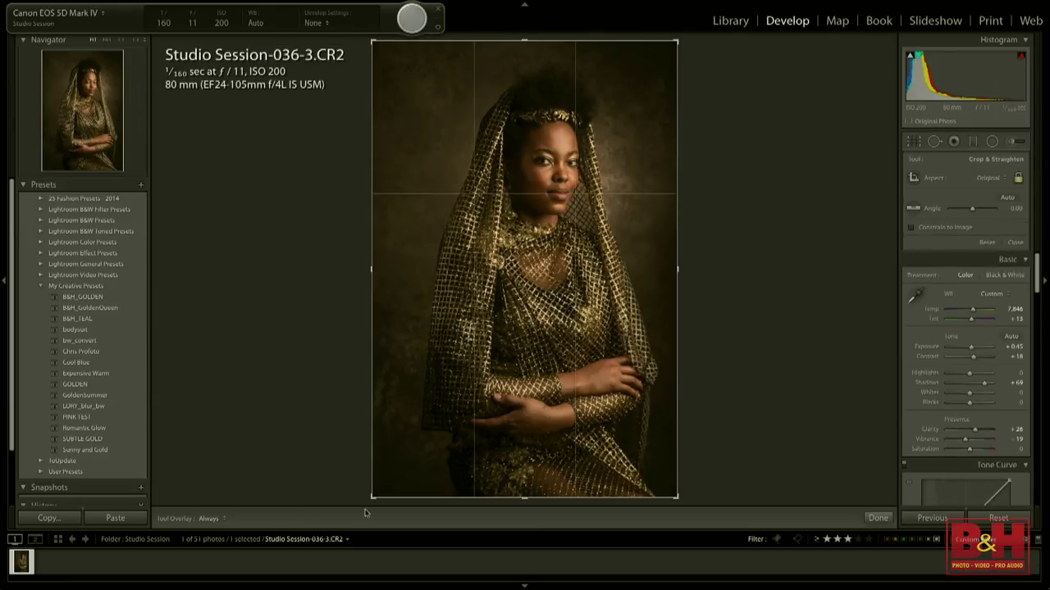
left_click_drag(370, 496, 465, 385)
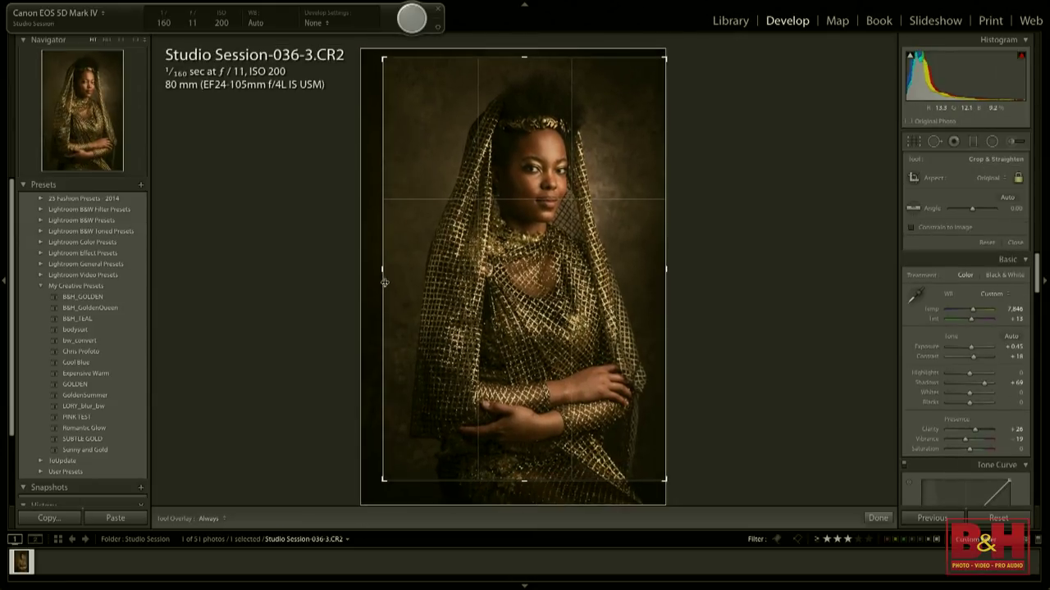
key("r")
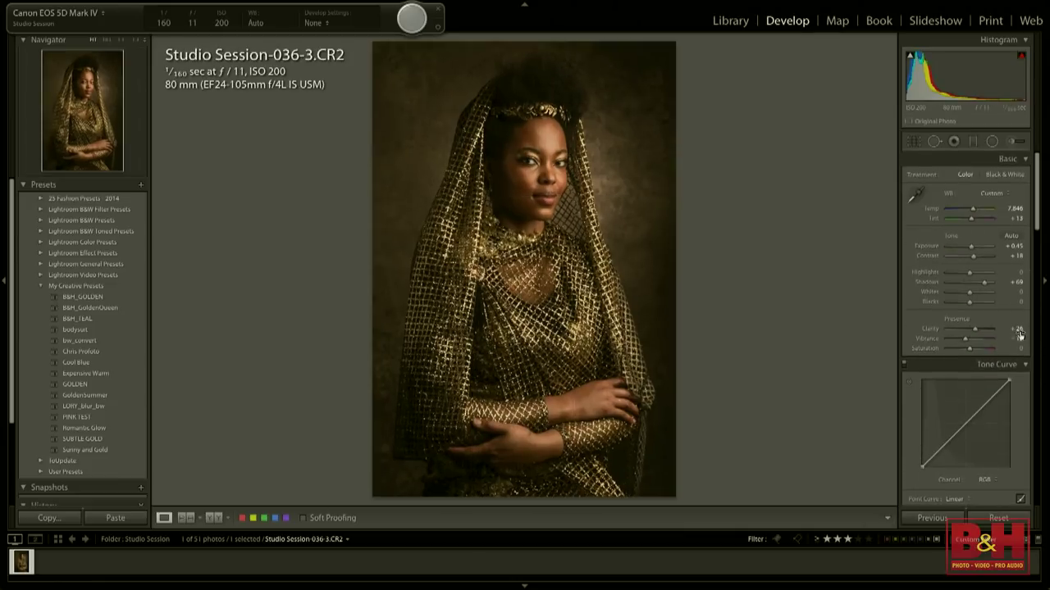
Set the portrait's Temp to 7,500, Highlights to +10, Clarity to +17 and Vibrance to -43.
left_click_drag(969, 276, 974, 277)
left_click_drag(965, 340, 962, 343)
left_click_drag(974, 329, 973, 330)
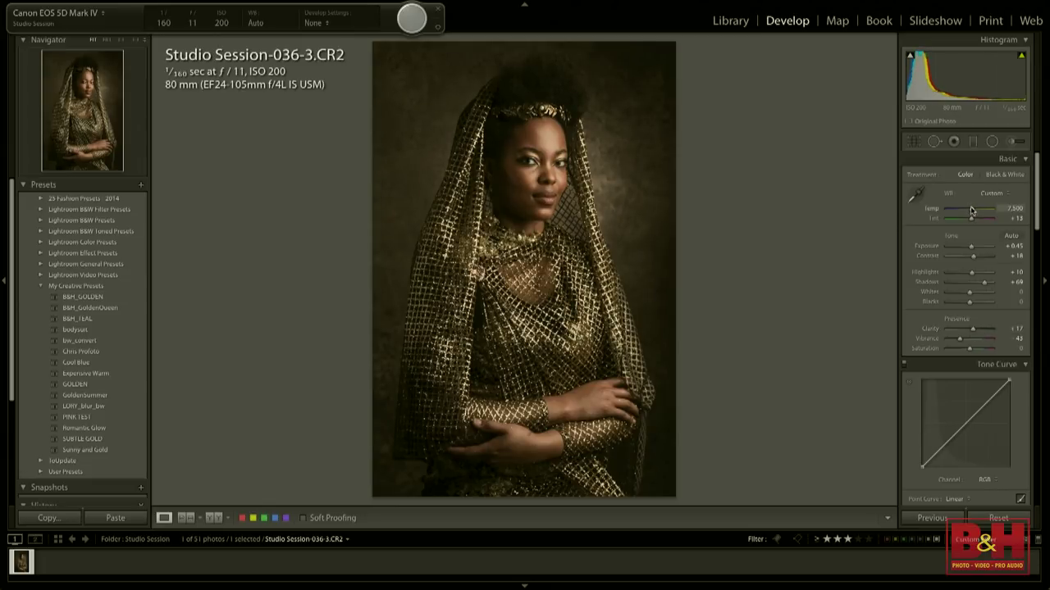
Move the floating tethering bar out of the way and open the adjusted portrait in Adobe Photoshop CC 2017.
mouse_move(244, 2)
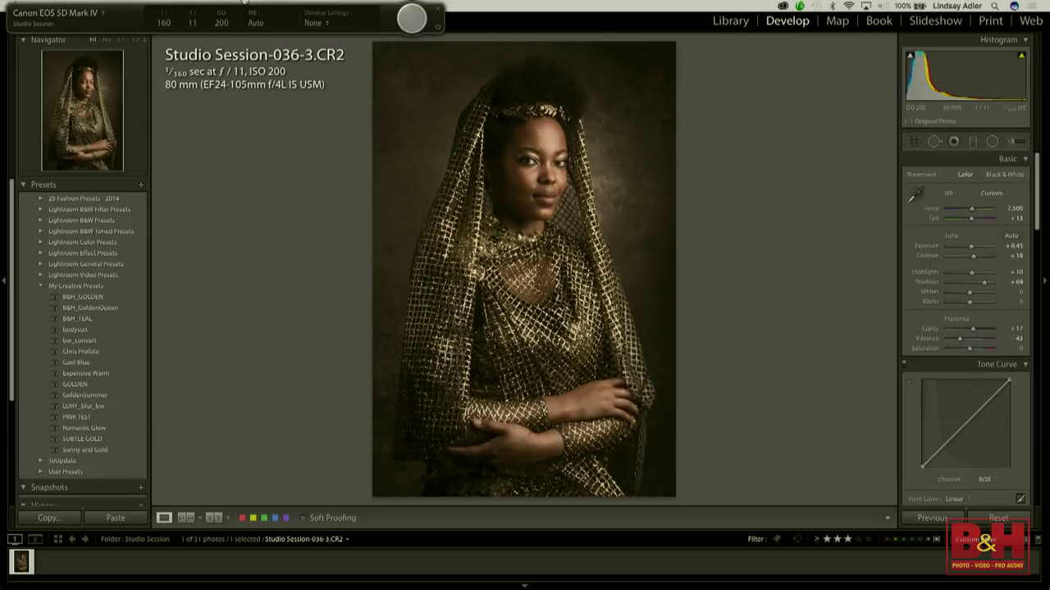
left_click_drag(380, 6, 366, 114)
left_click(172, 6)
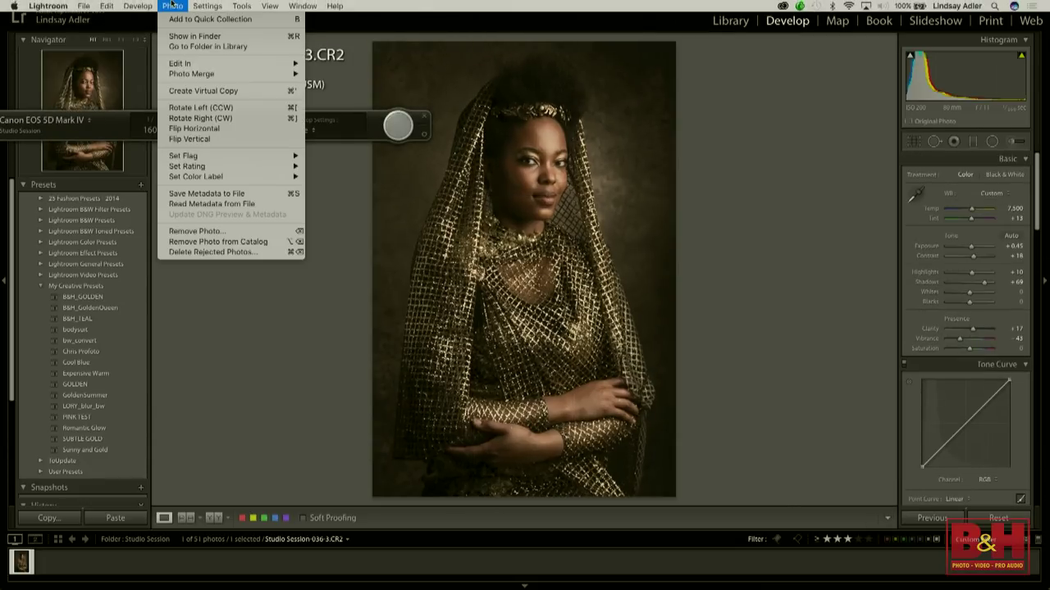
mouse_move(217, 66)
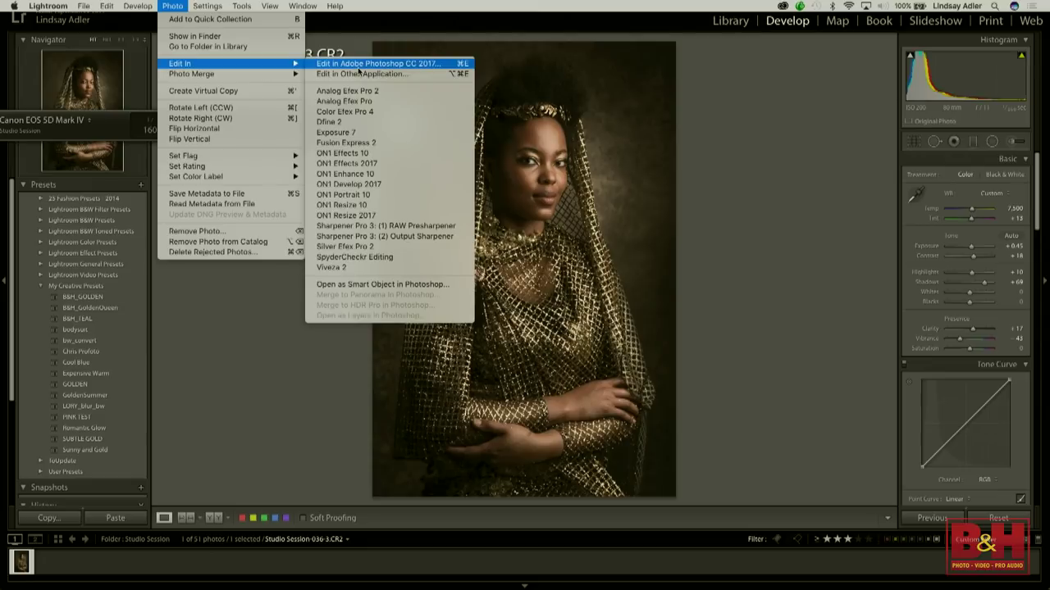
left_click(357, 66)
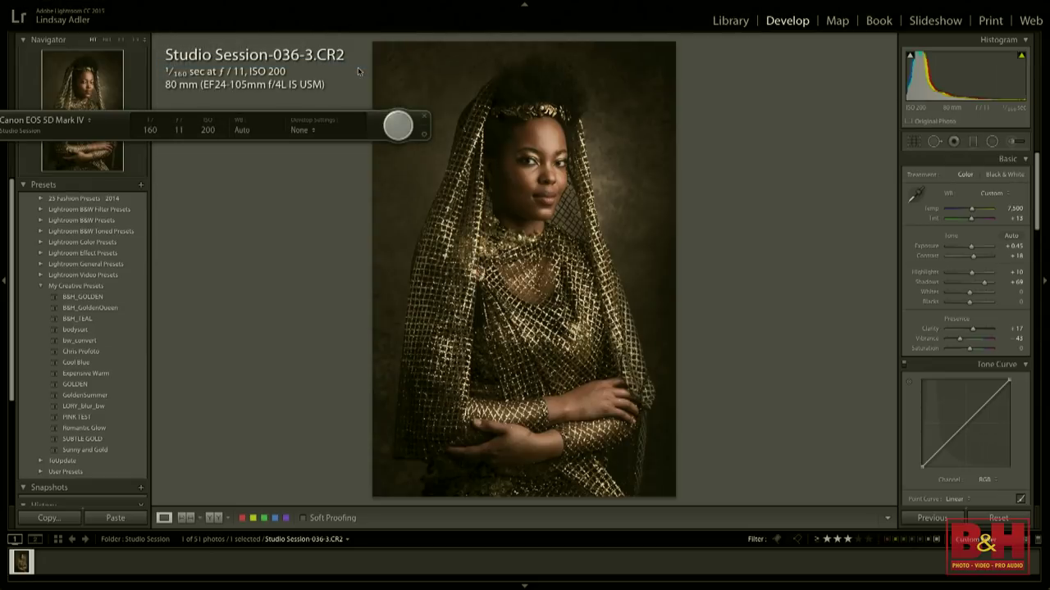
left_click(684, 205)
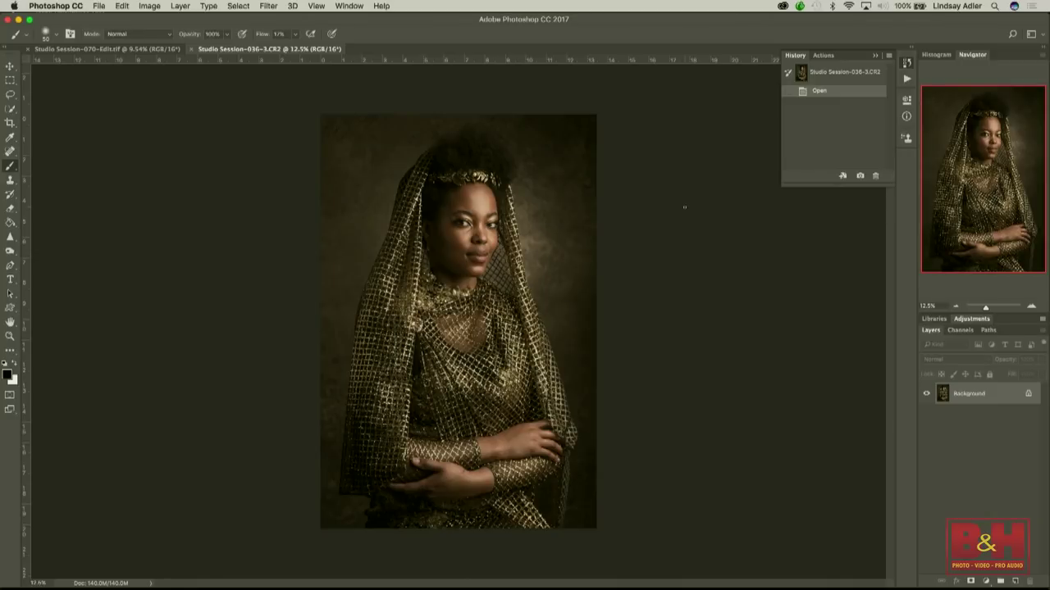
Show the portrait in full screen mode with the menu bar and duplicate the Background layer.
key("f")
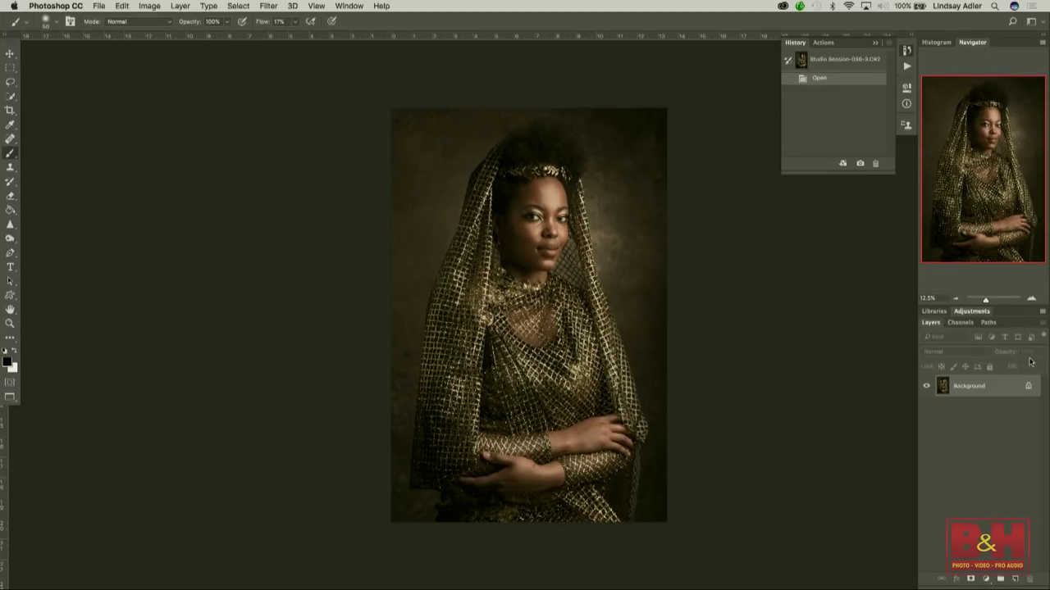
left_click_drag(991, 300, 993, 300)
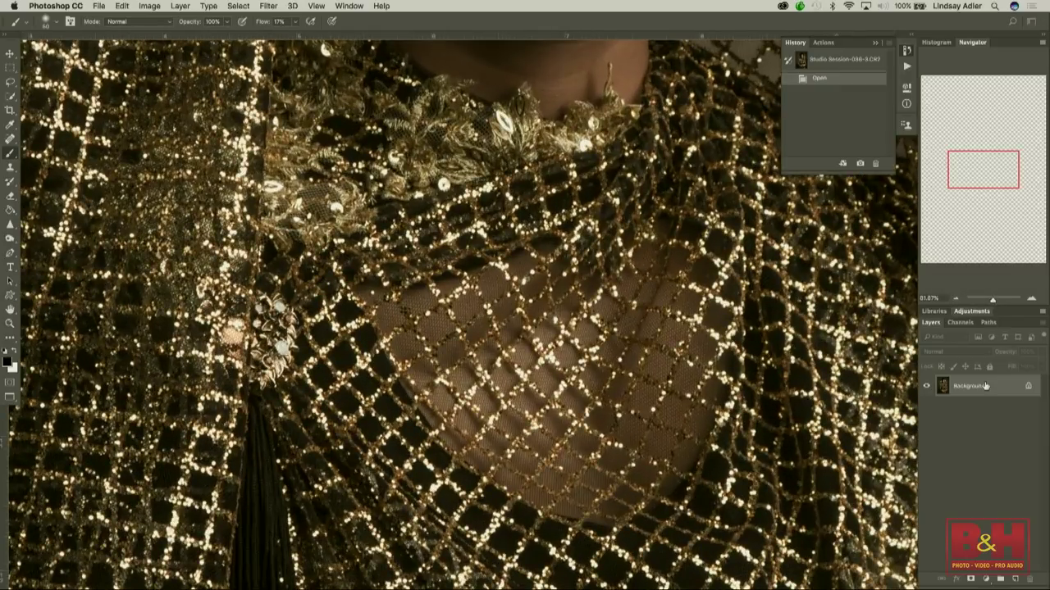
left_click_drag(999, 557, 1015, 578)
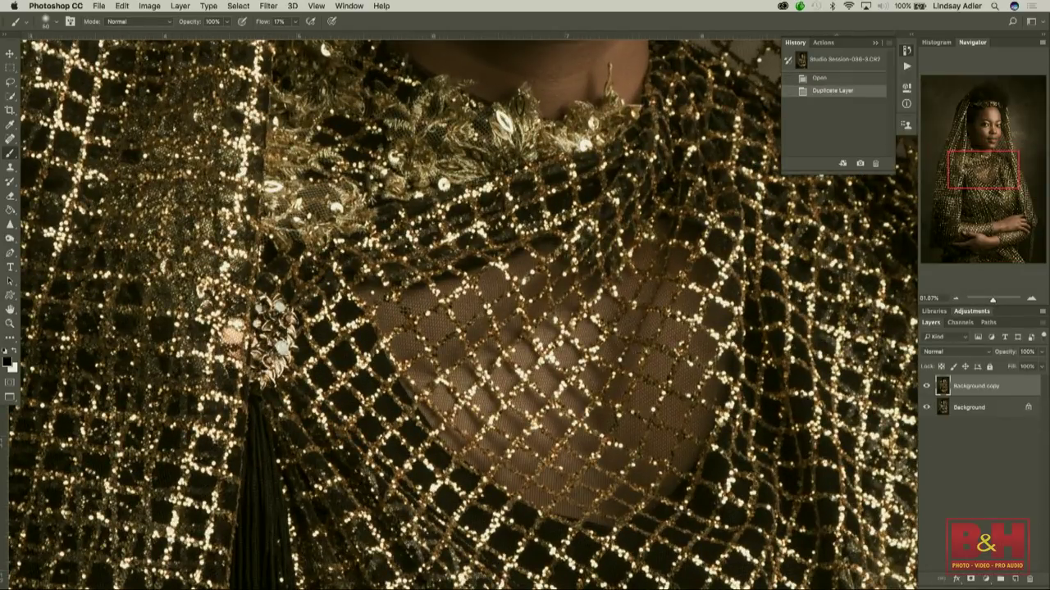
Remove the small blemishes on the model's shaded cheek and beside the mouth with a size 15 content-aware Spot Healing Brush.
scroll(638, 346, "up", 10)
scroll(638, 346, "up", 2)
left_click_drag(992, 300, 996, 304)
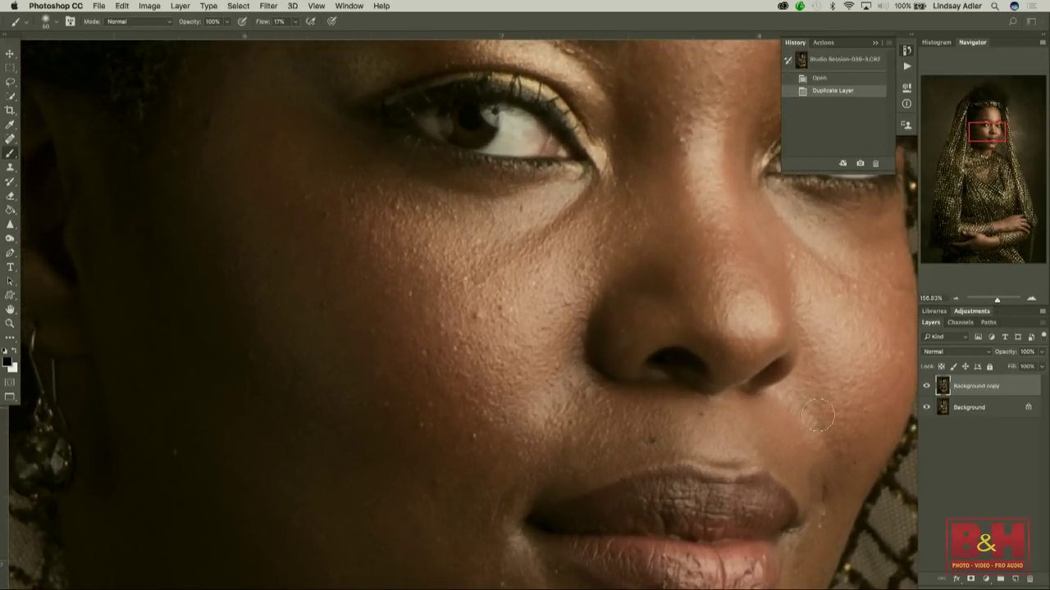
scroll(827, 420, "down", 5)
scroll(818, 414, "up", 5)
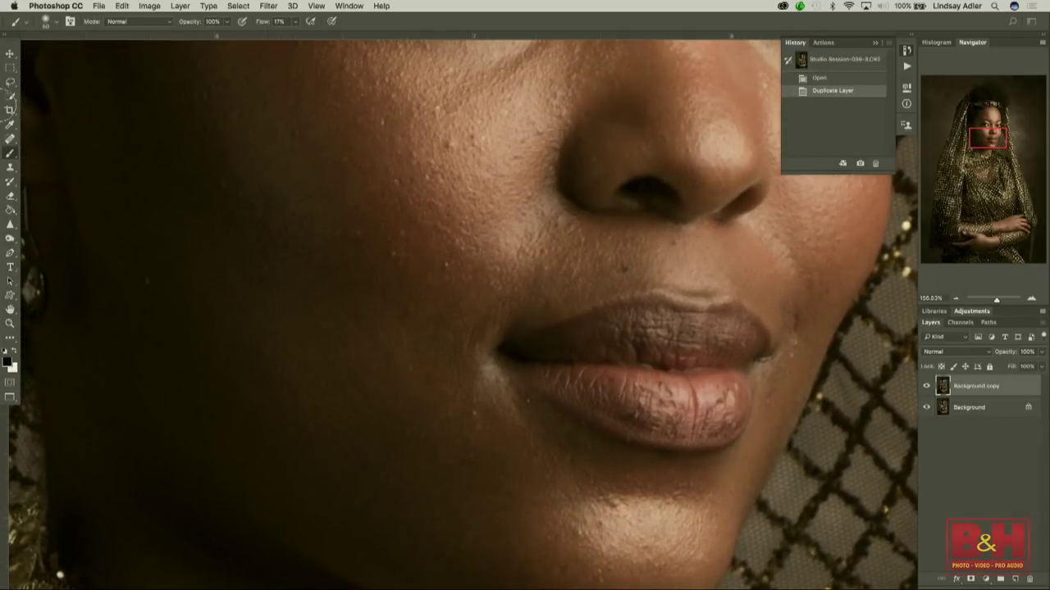
left_click(13, 144)
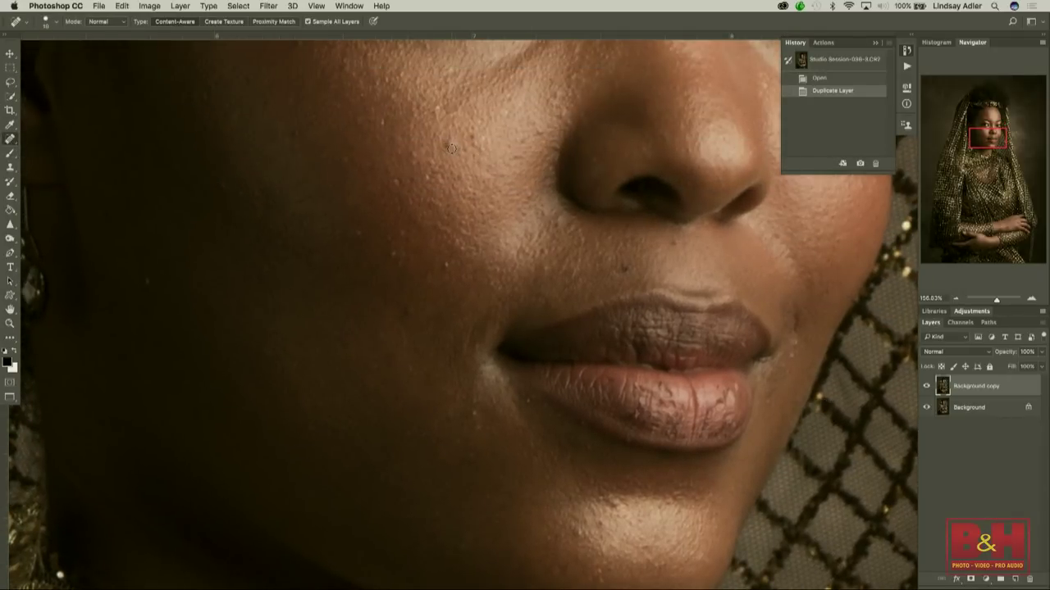
key("bracketright")
left_click(465, 140)
left_click(474, 144)
left_click(445, 144)
left_click(414, 157)
left_click(432, 174)
left_click(432, 172)
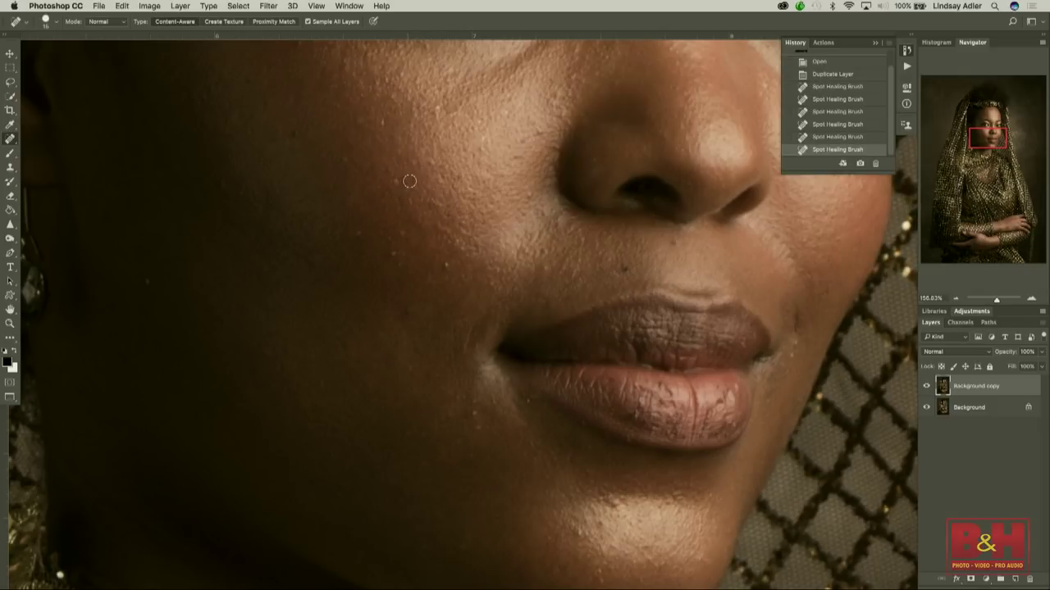
left_click(394, 253)
left_click(398, 181)
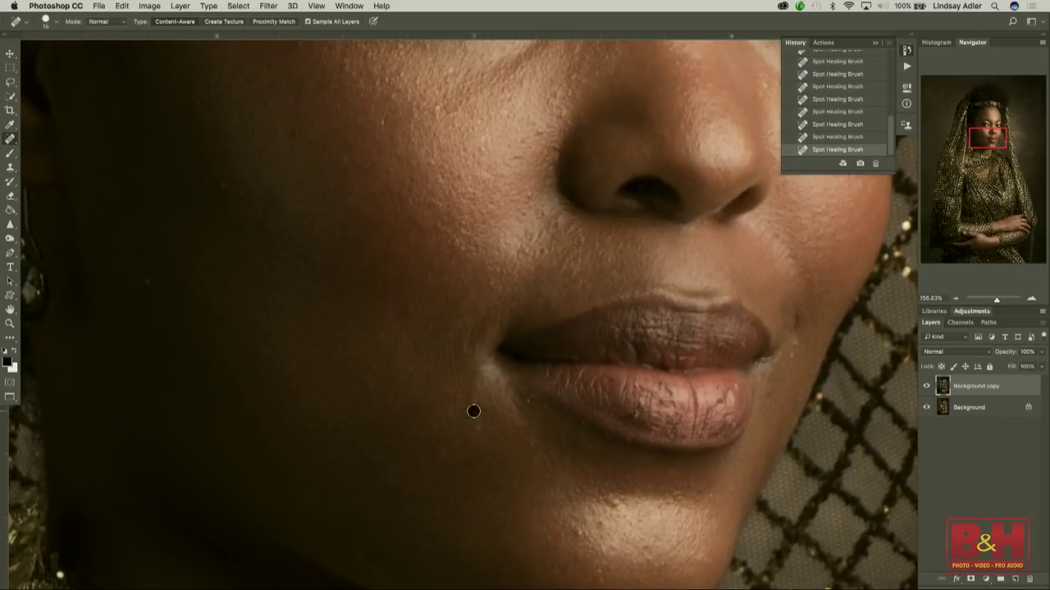
Heal the small spots across the model's forehead and near the hairline on the Background copy layer.
scroll(475, 420, "up", 3)
scroll(475, 420, "up", 2)
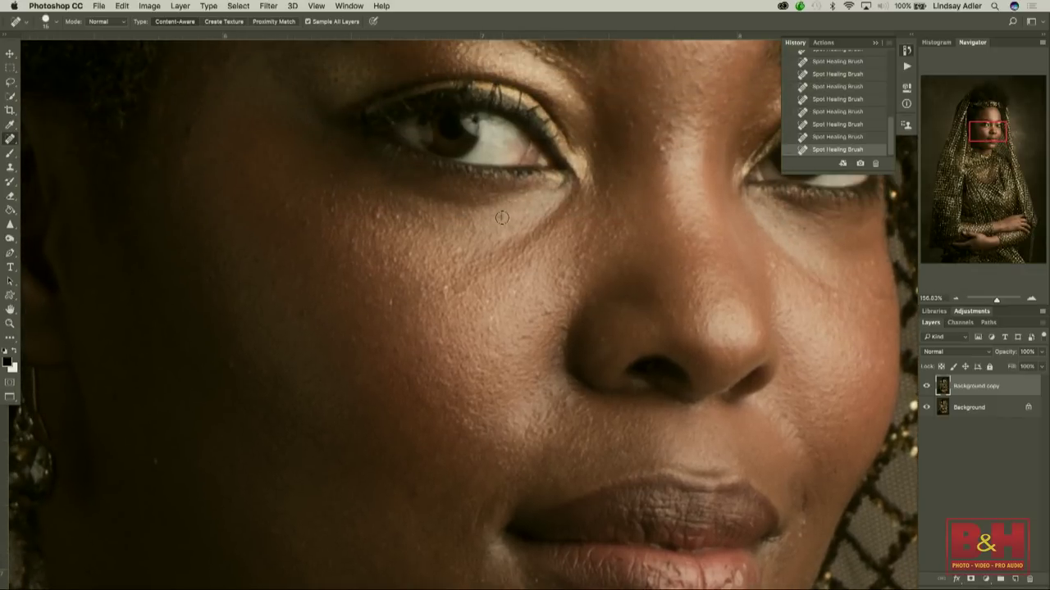
scroll(603, 214, "up", 3)
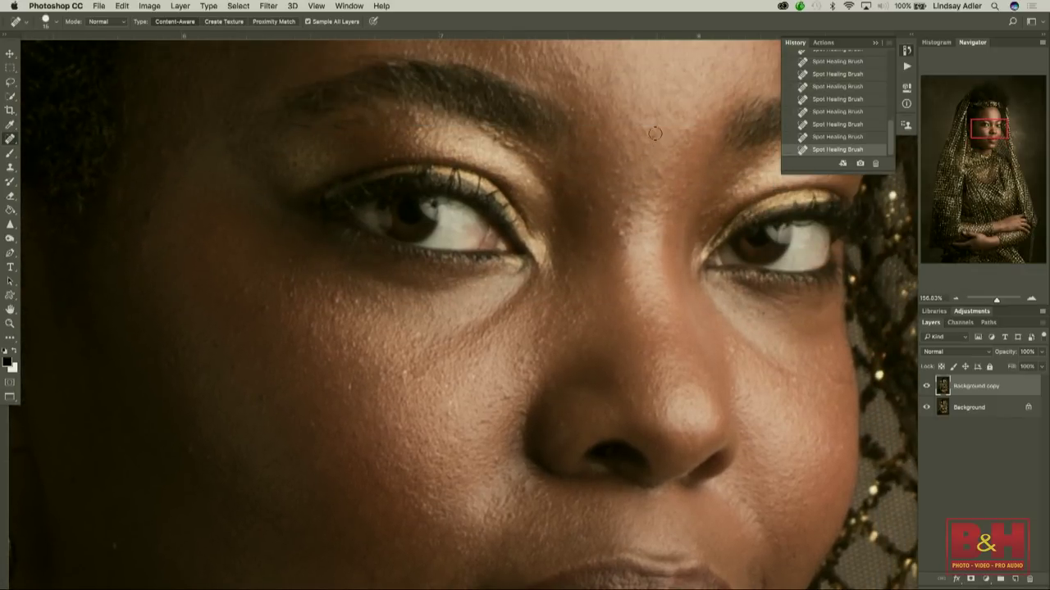
scroll(655, 133, "up", 10)
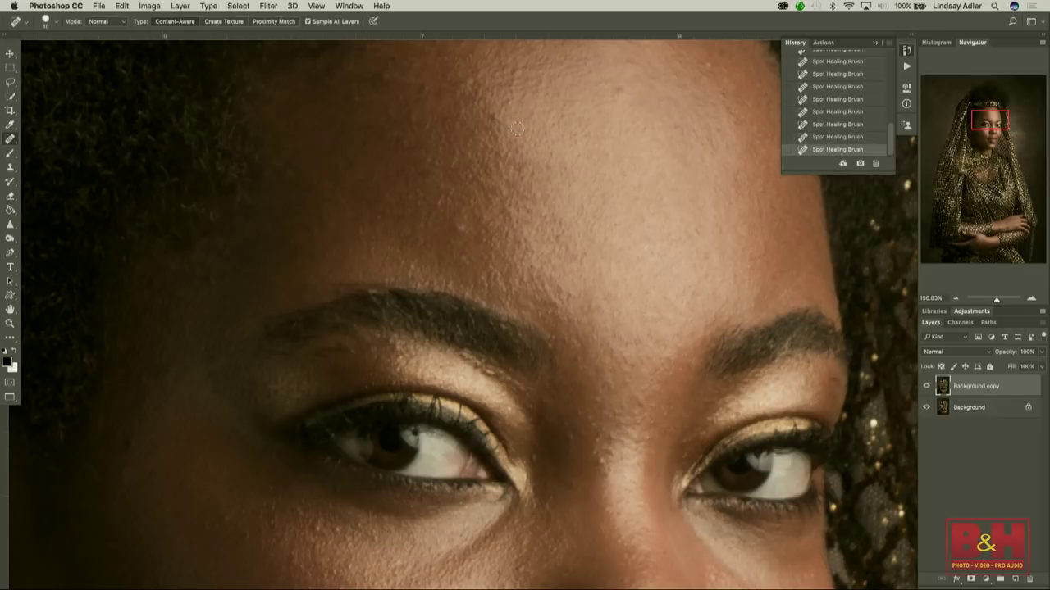
left_click(619, 89)
left_click(642, 246)
left_click(460, 227)
left_click(424, 85)
left_click_drag(386, 112, 382, 134)
Heal the spots on the bridge of the nose, between the eyebrows and on the upper cheek.
scroll(592, 311, "down", 5)
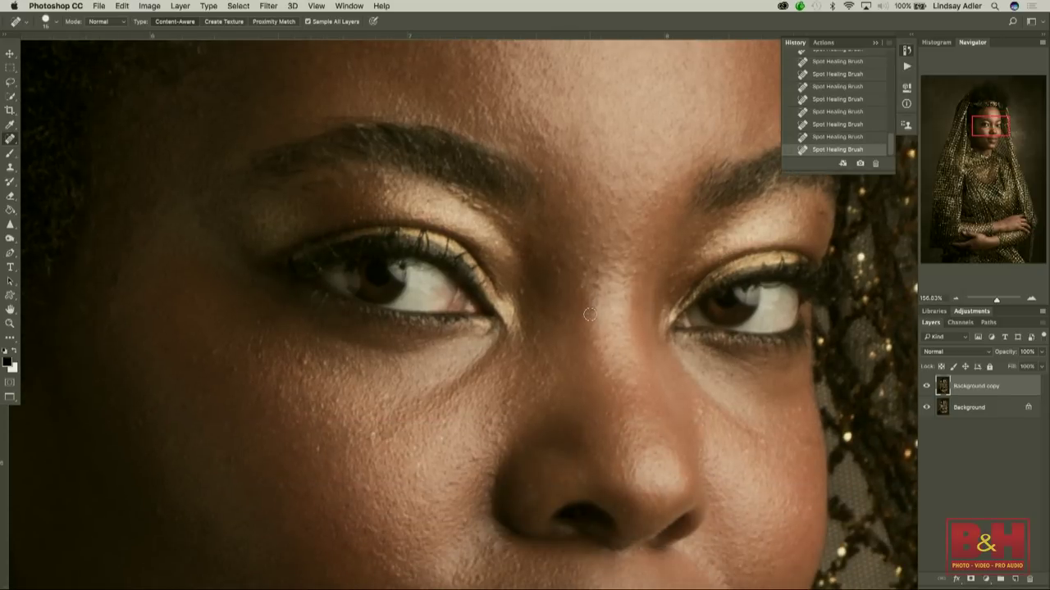
left_click_drag(593, 284, 595, 277)
left_click(626, 227)
left_click(319, 445)
left_click(583, 277)
Heal the remaining blemishes on the model's chin and below the lips.
scroll(559, 388, "down", 3)
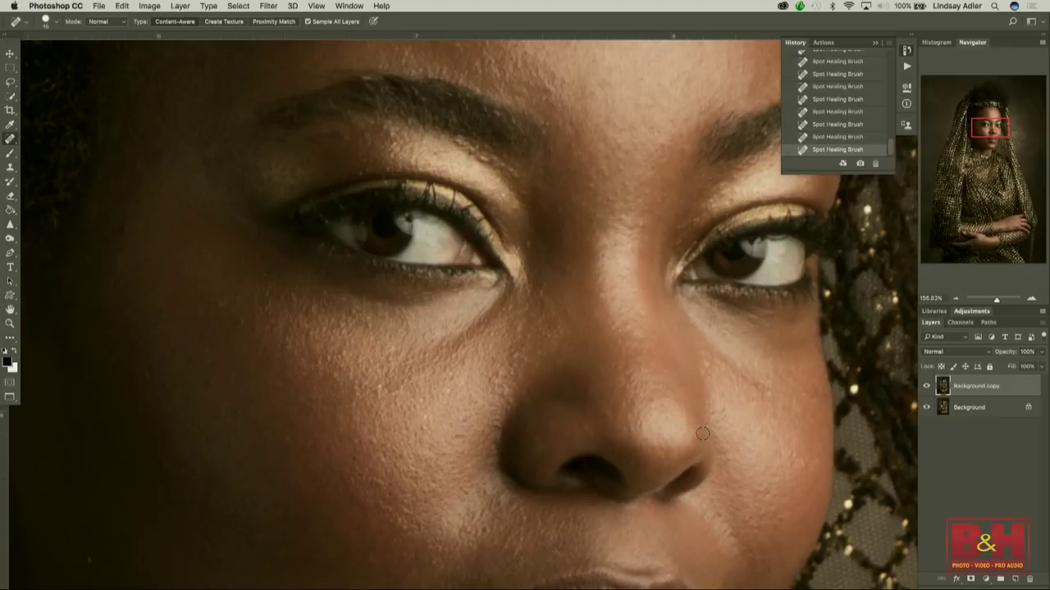
scroll(697, 430, "down", 10)
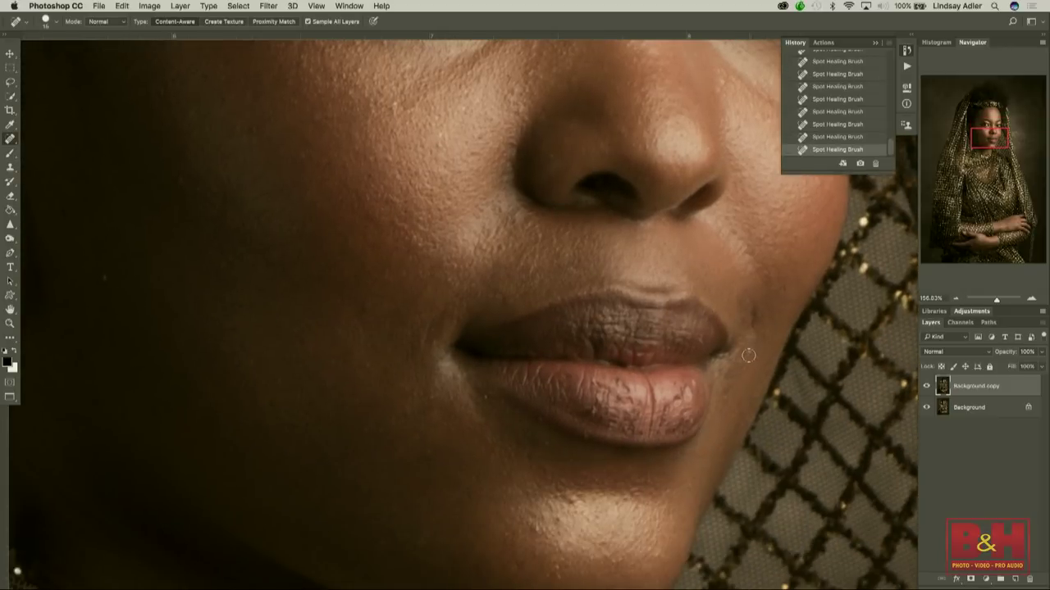
left_click(551, 516)
left_click(551, 442)
left_click(606, 558)
scroll(571, 568, "down", 5)
left_click(546, 445)
scroll(548, 457, "down", 1)
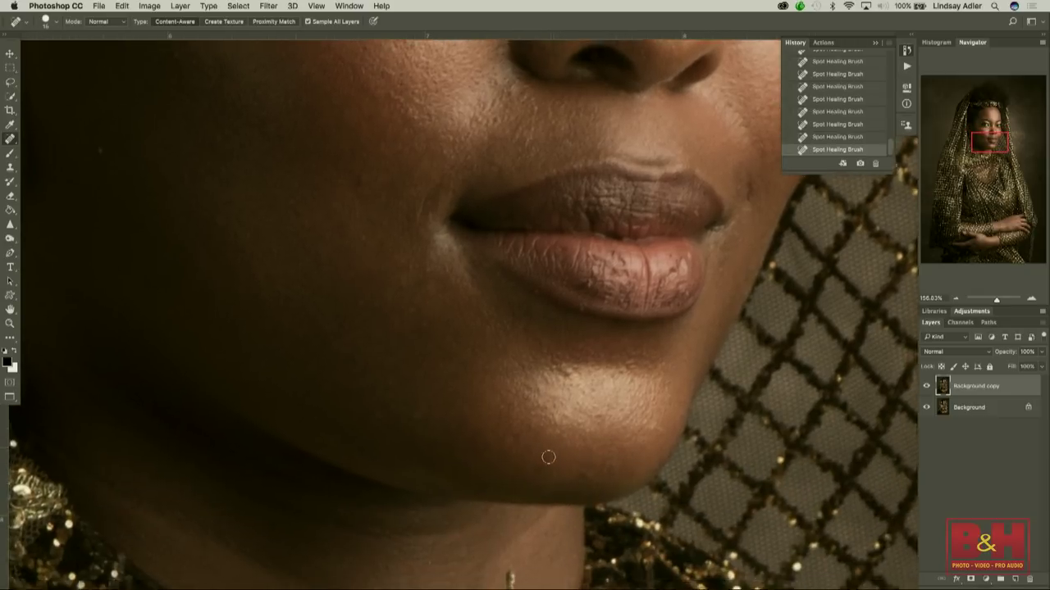
scroll(547, 457, "down", 6)
scroll(547, 456, "up", 7)
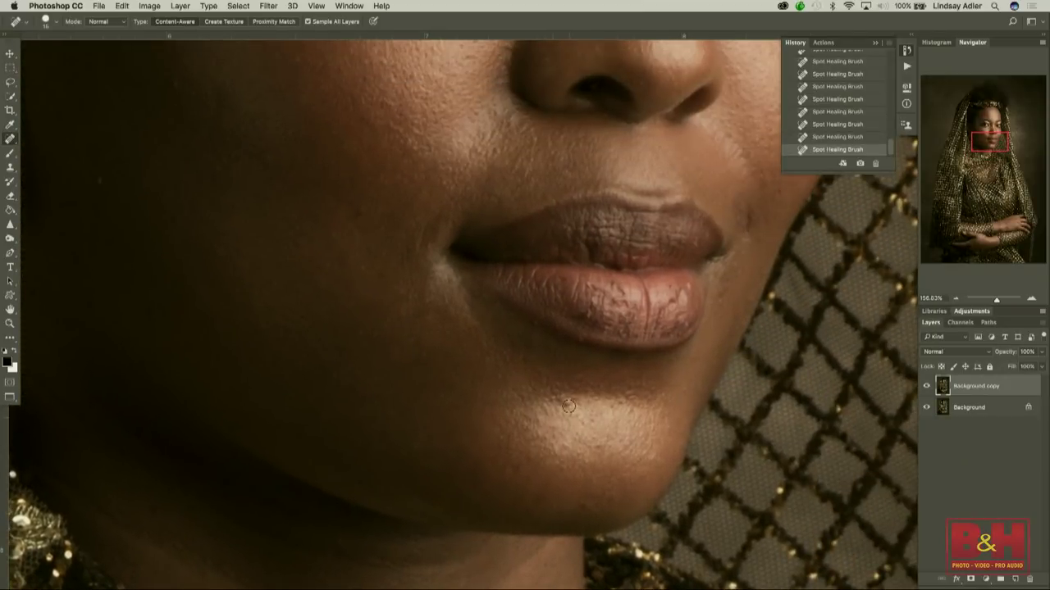
scroll(652, 462, "up", 7)
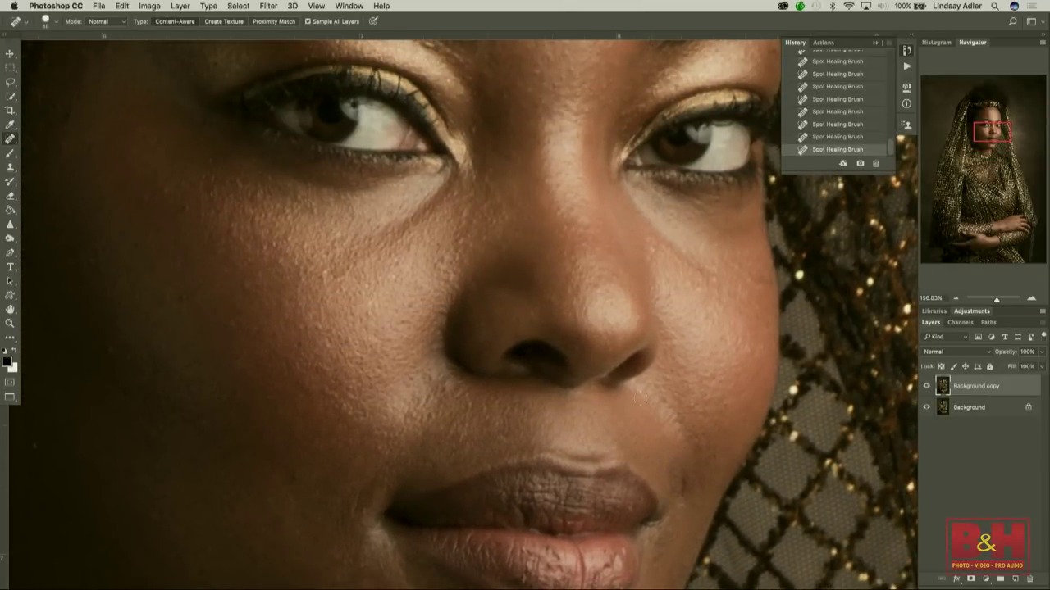
Flatten the image into a single Background layer.
left_click(321, 4)
mouse_move(172, 6)
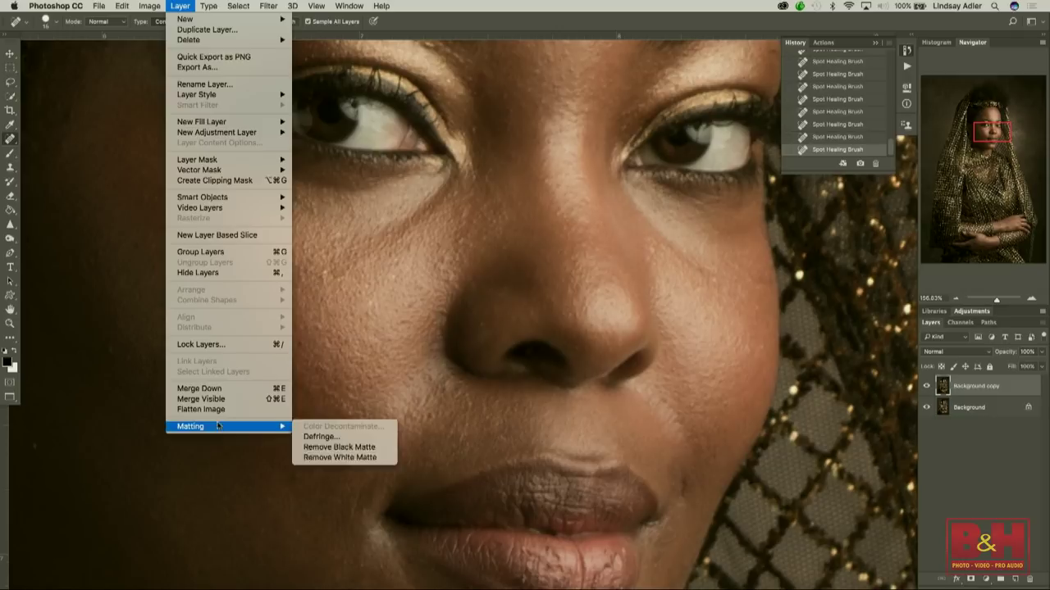
left_click(215, 409)
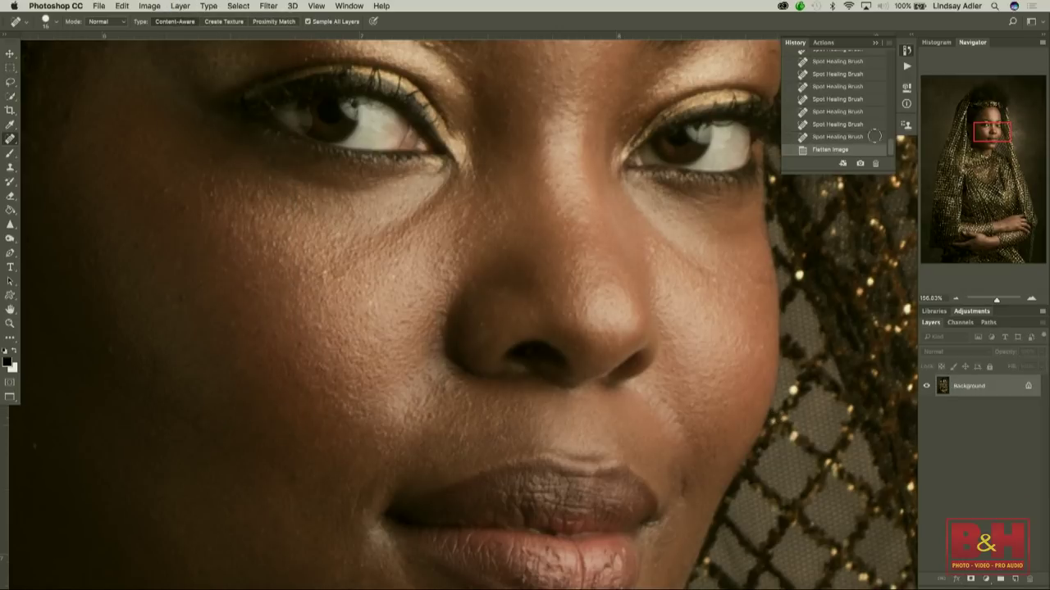
Run the Frequency Separation action, accepting a Gaussian Blur radius of 7.5 pixels for the low layer.
left_click(823, 44)
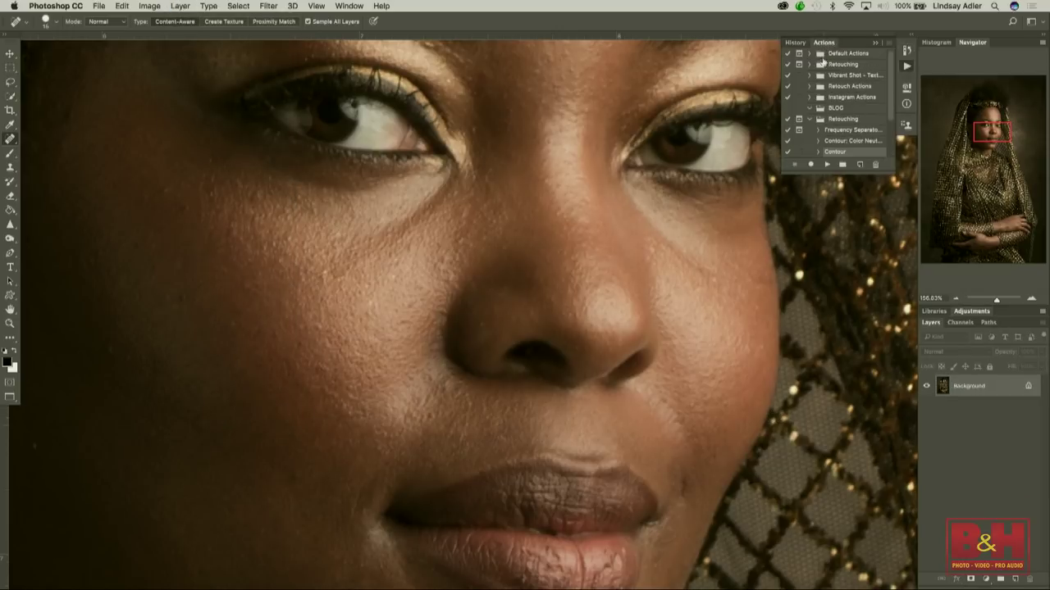
left_click(835, 131)
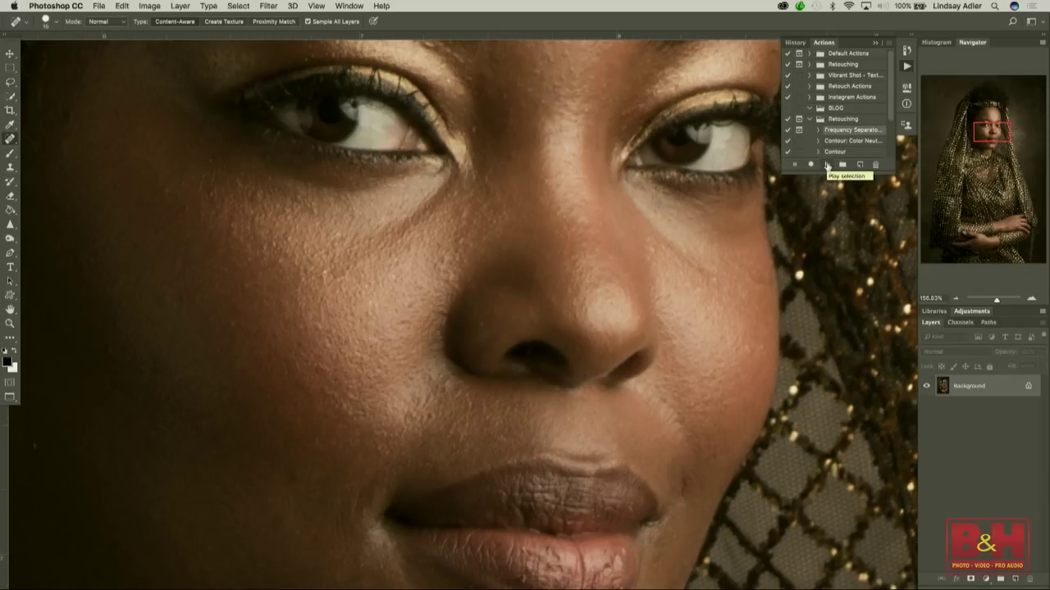
left_click(828, 165)
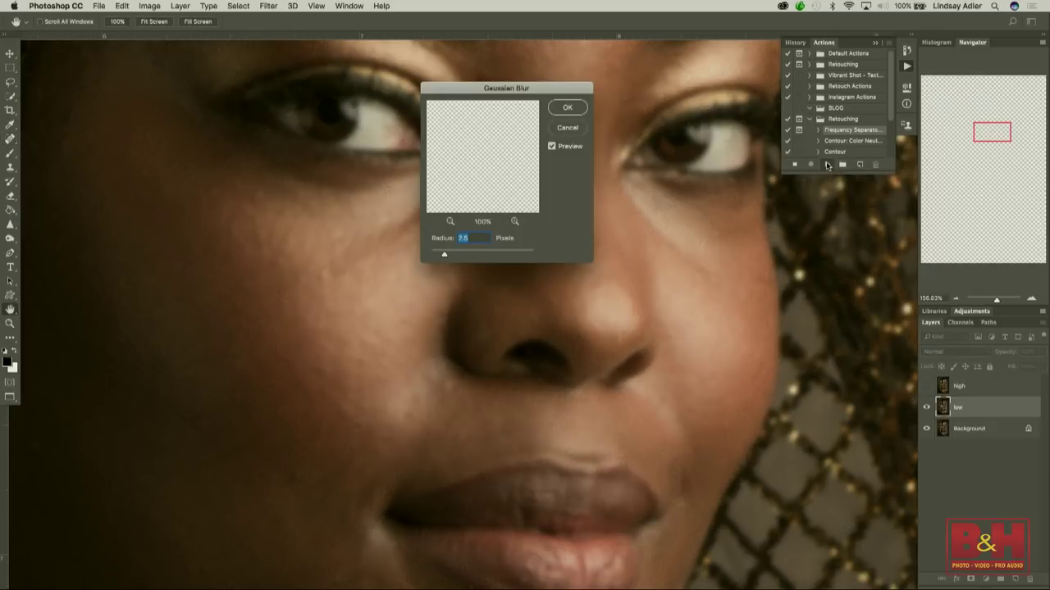
left_click(571, 108)
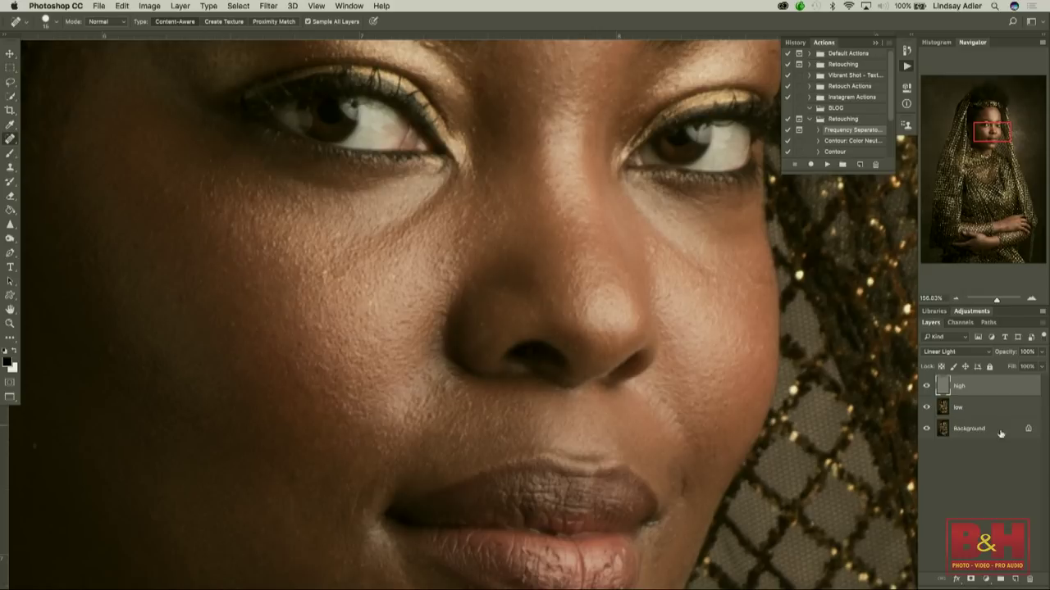
With the high layer temporarily hidden, smooth the cheek tones on the low layer using the Clone Stamp in Lighten mode at 9% flow.
left_click(926, 386)
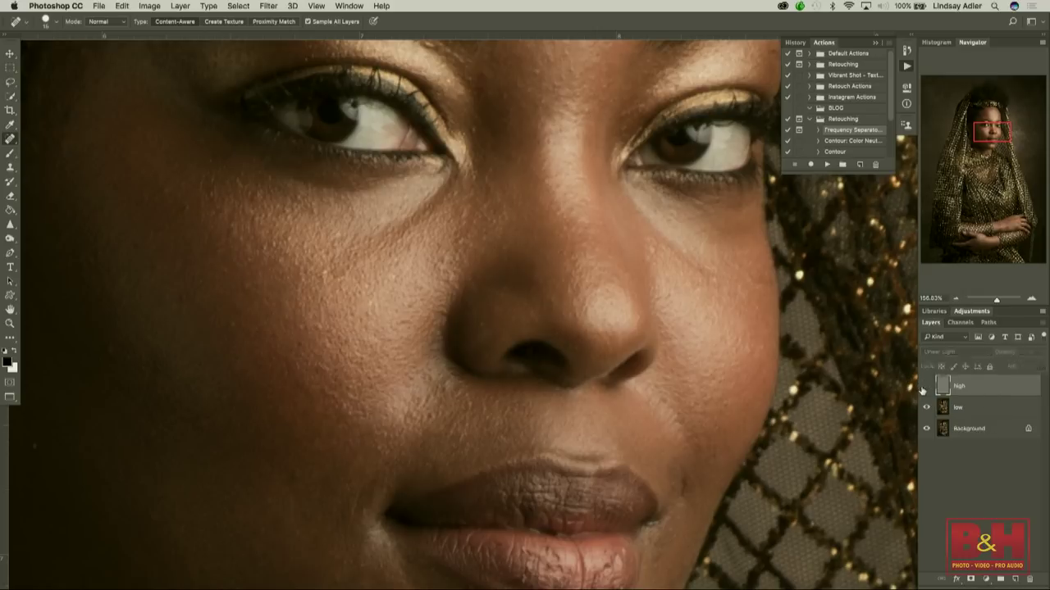
left_click(970, 408)
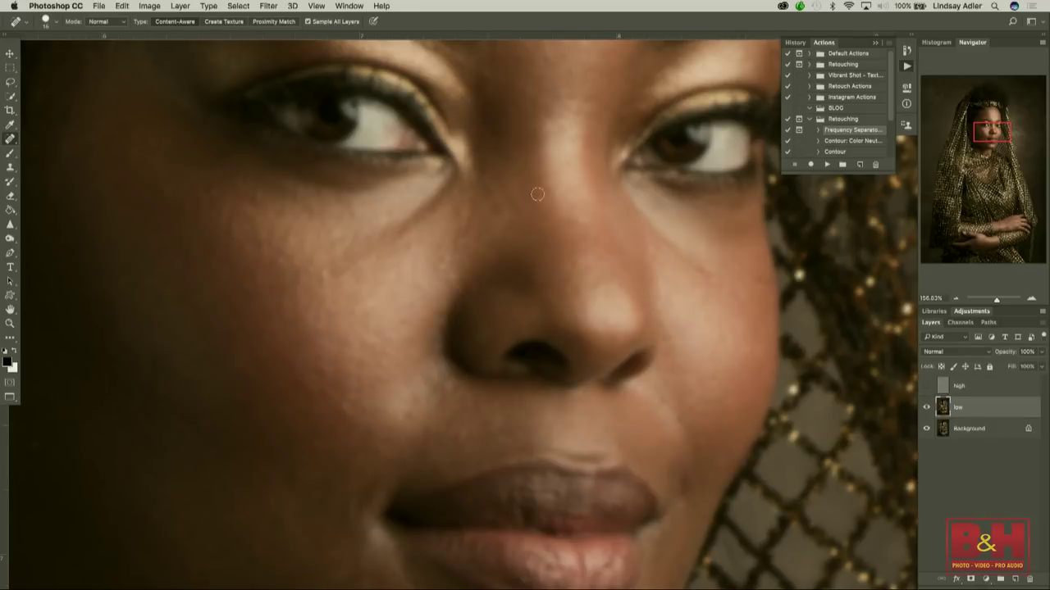
left_click(10, 168)
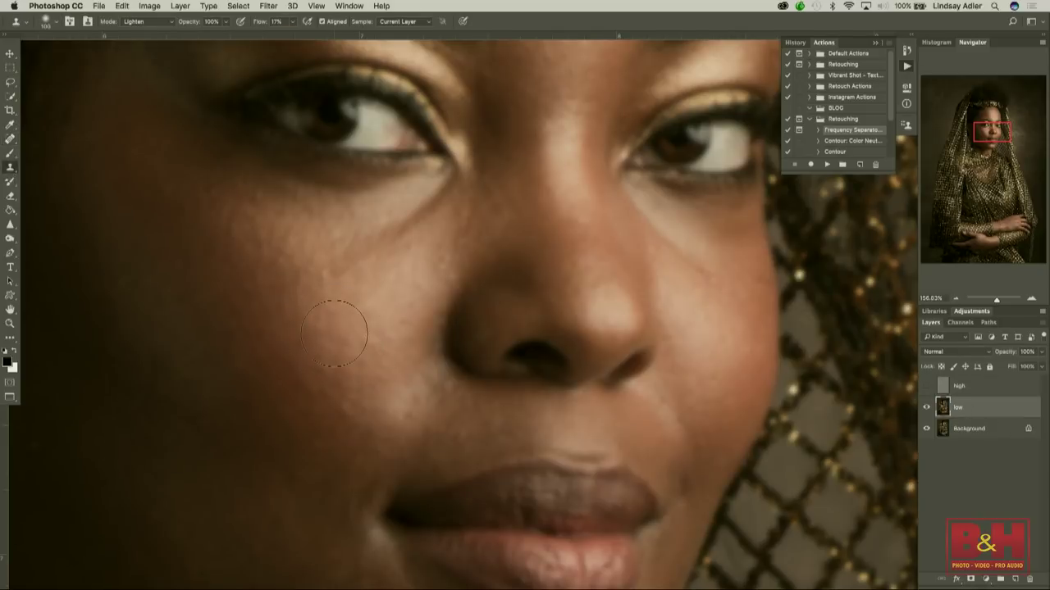
left_click(292, 21)
left_click(323, 295)
left_click(292, 21)
left_click_drag(290, 38, 288, 38)
left_click(330, 333)
mouse_move(291, 264)
left_mouse_down()
mouse_move(428, 220)
mouse_move(417, 222)
mouse_move(426, 207)
mouse_move(390, 265)
left_mouse_up()
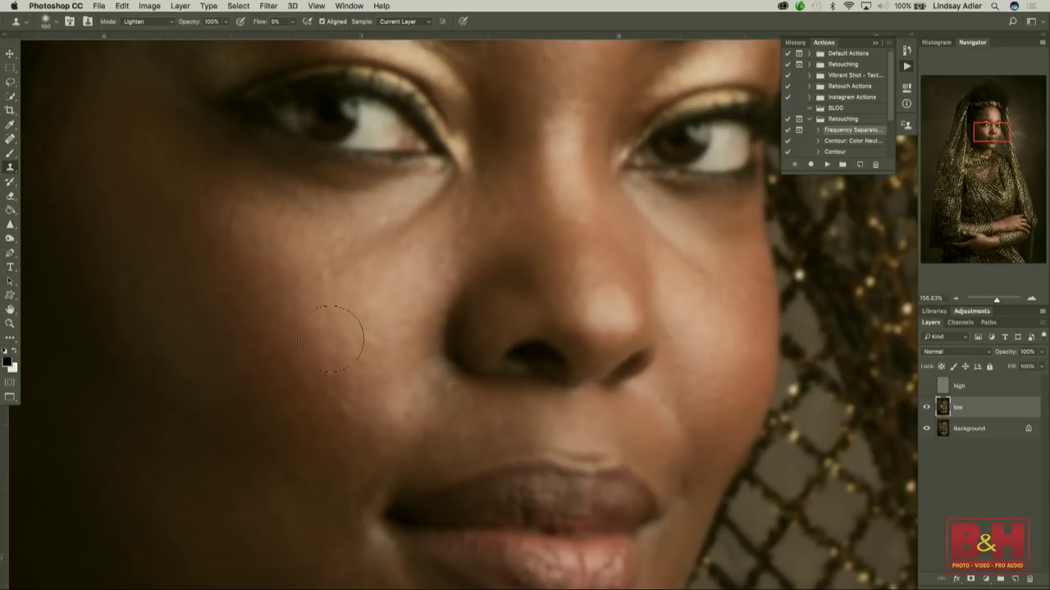
left_click(926, 387)
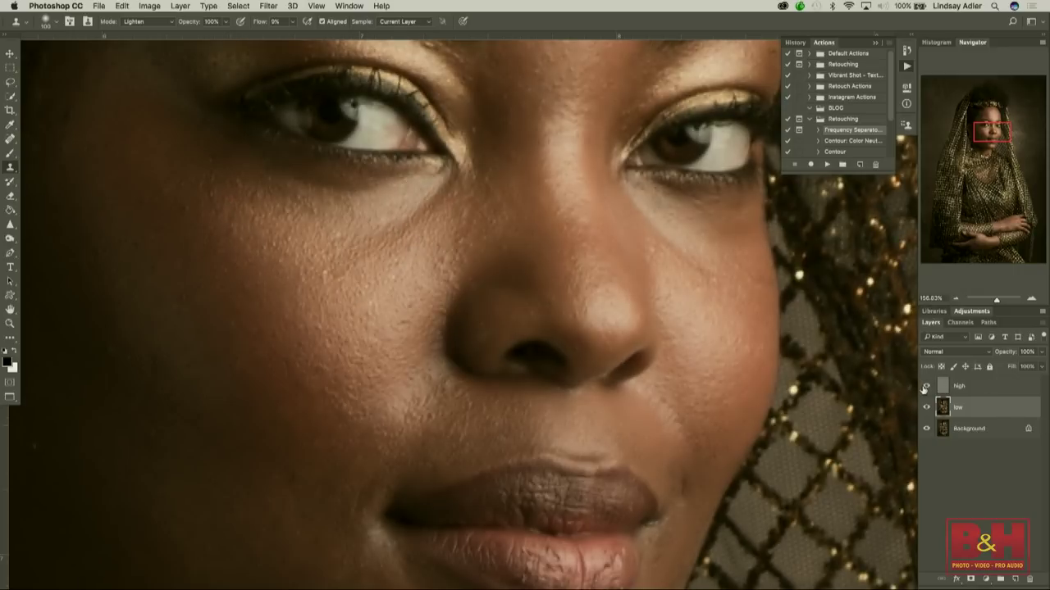
Compare the face with the high layer and the low layer each hidden and shown.
left_click(923, 390)
left_click(923, 389)
left_click(925, 408)
left_click(925, 407)
left_click(925, 408)
left_click(925, 407)
Duplicate the low layer and even out the forehead tones on the copy with a larger Clone Stamp.
left_click_drag(1012, 574, 1013, 575)
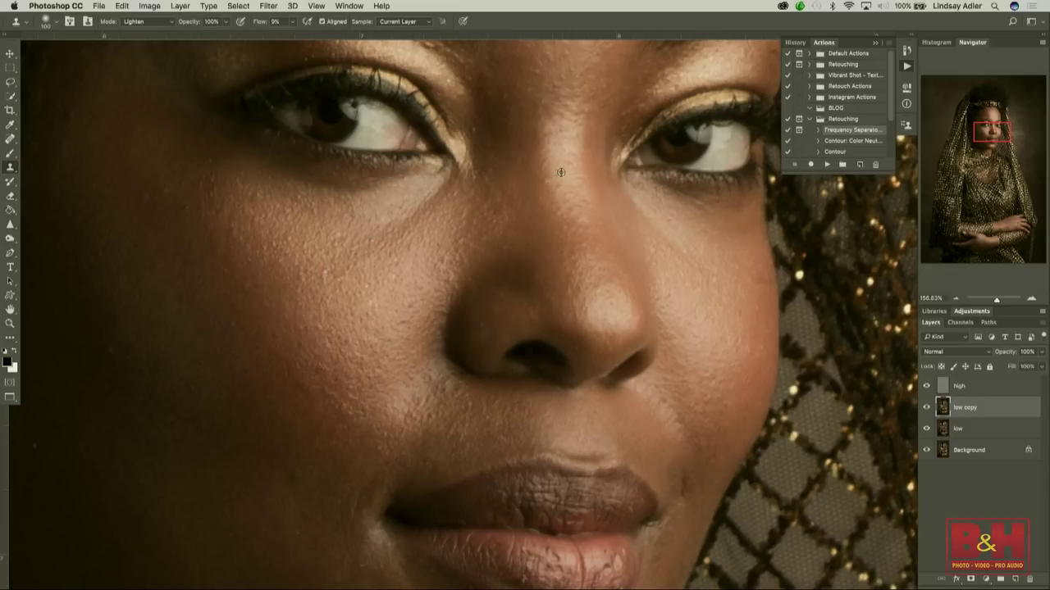
scroll(588, 266, "up", 5)
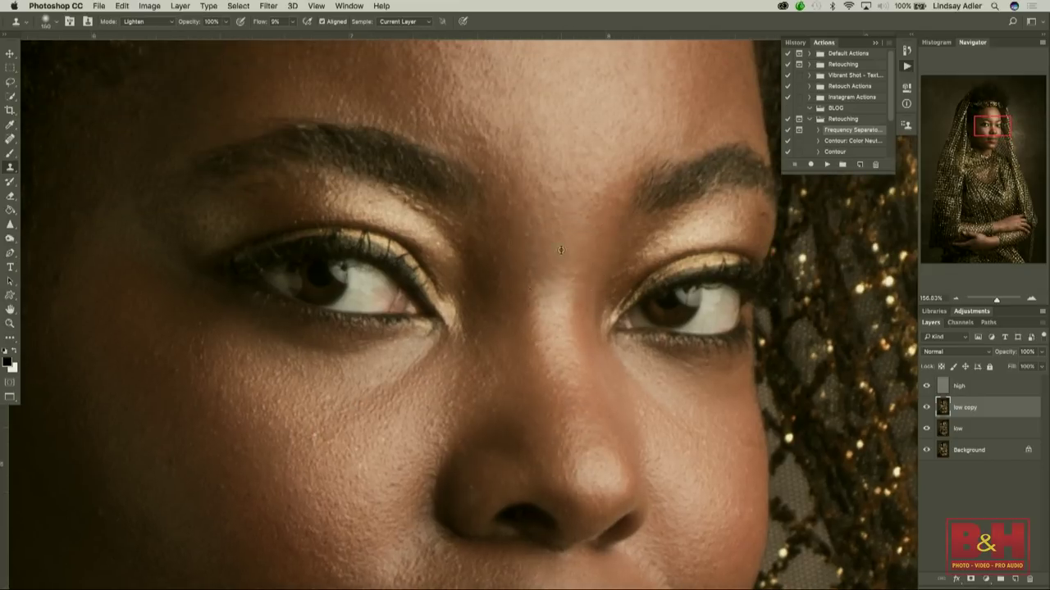
scroll(529, 143, "up", 2)
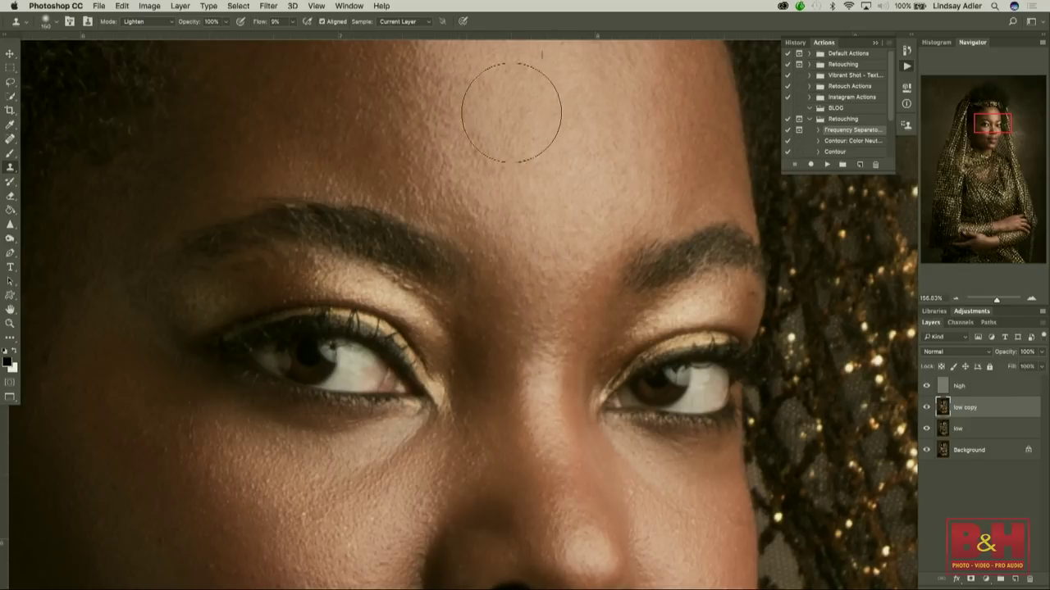
scroll(513, 123, "up", 4)
scroll(513, 143, "up", 3)
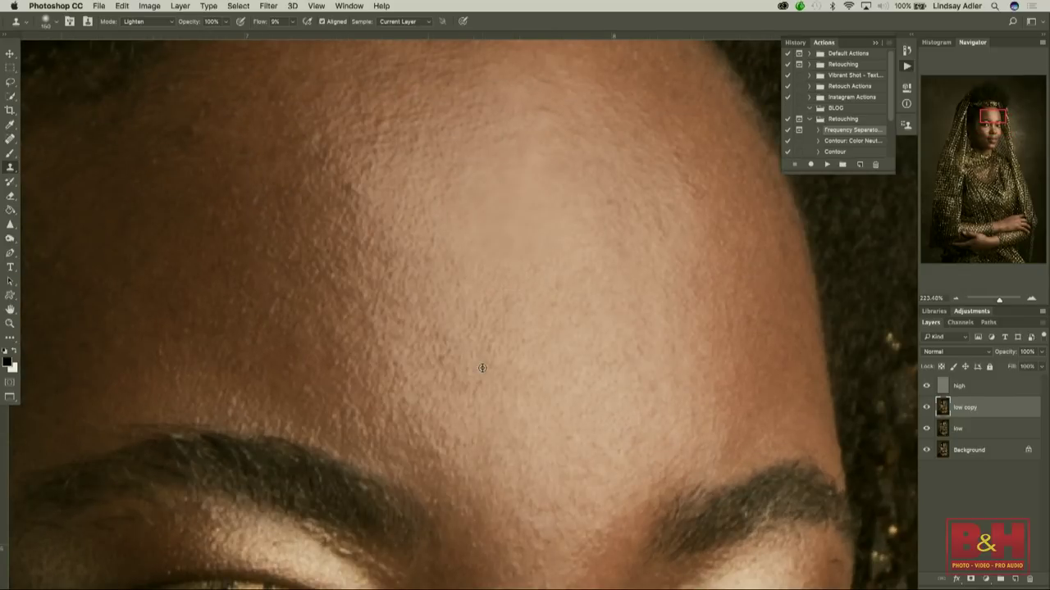
scroll(573, 242, "down", 6)
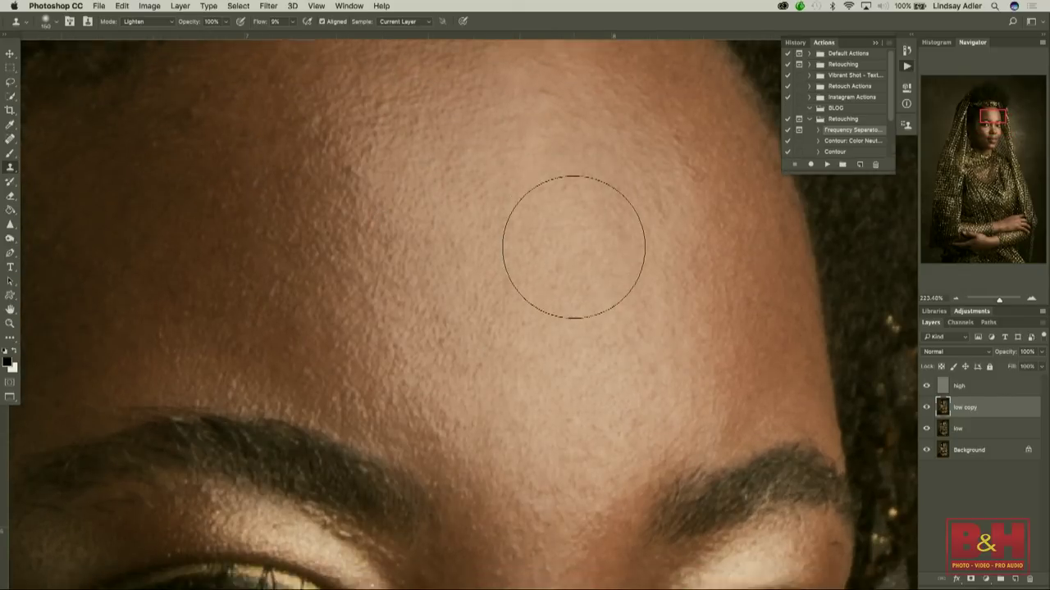
left_click_drag(492, 270, 597, 308)
Smooth the tones on the cheeks, under the eyes and around the chin on the low copy layer with a smaller Clone Stamp.
scroll(597, 309, "down", 12)
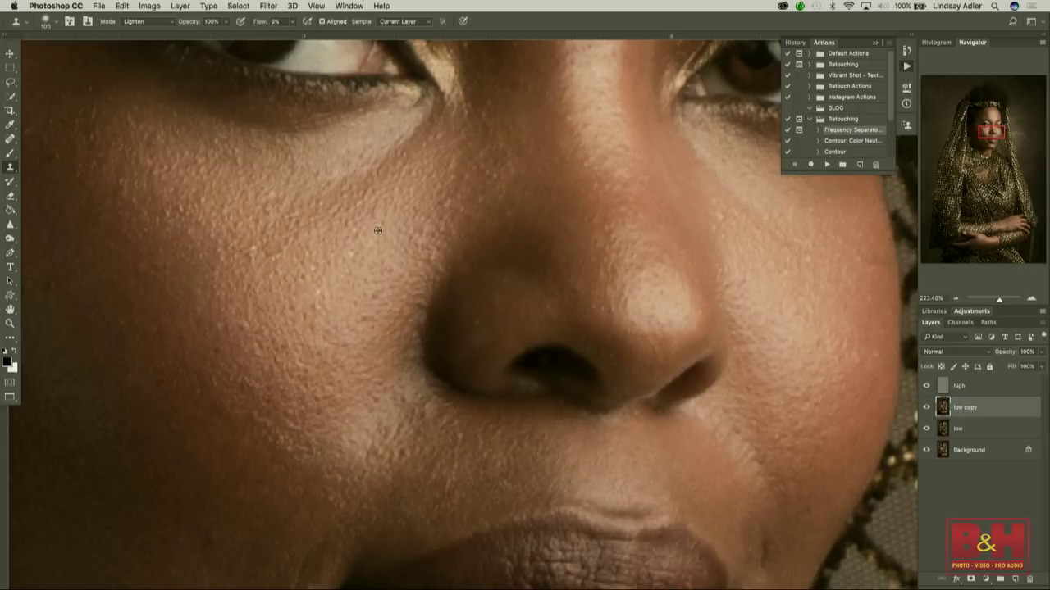
scroll(497, 340, "right", 3)
scroll(497, 339, "down", 2)
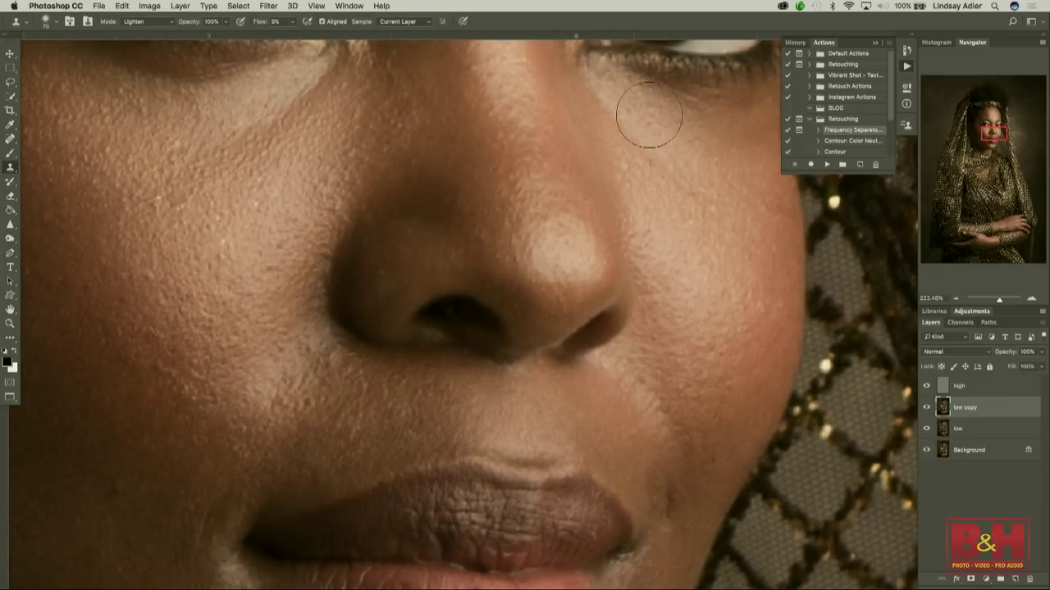
scroll(629, 375, "down", 8)
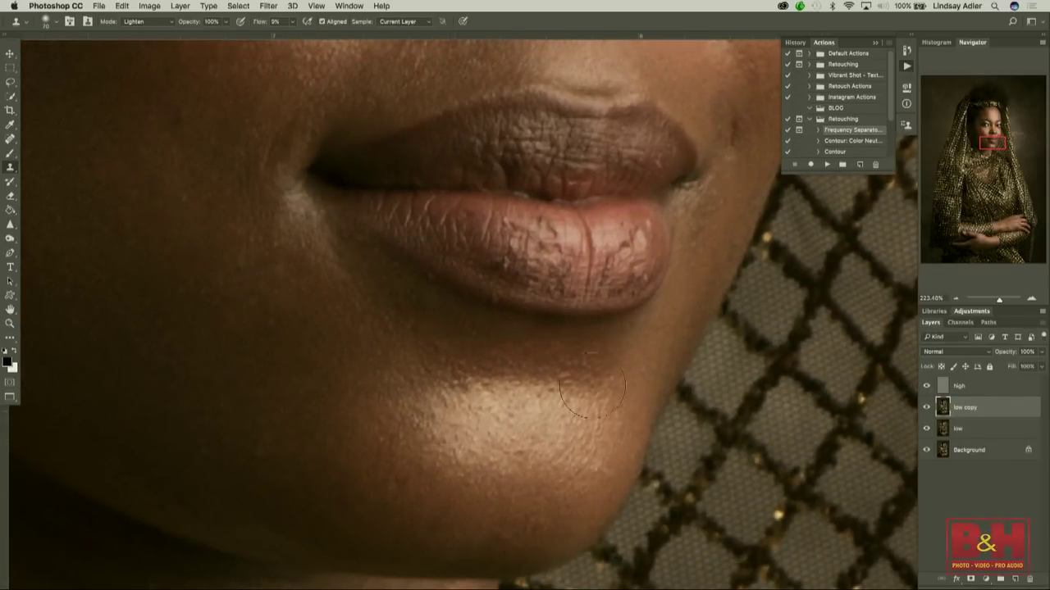
Flatten the image and duplicate the Background layer.
left_click(292, 6)
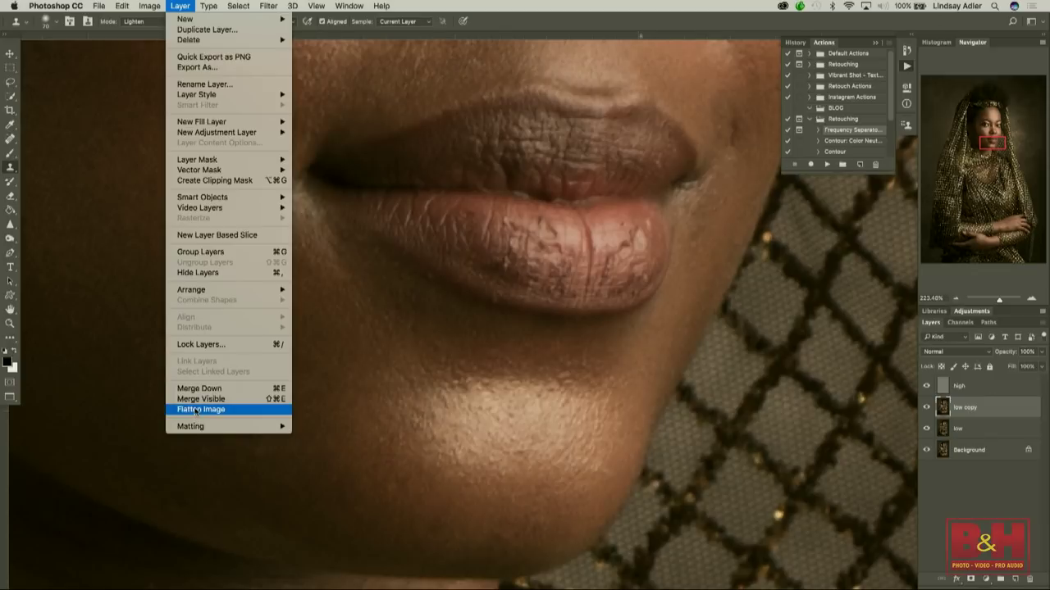
left_click(27, 87)
key("F12")
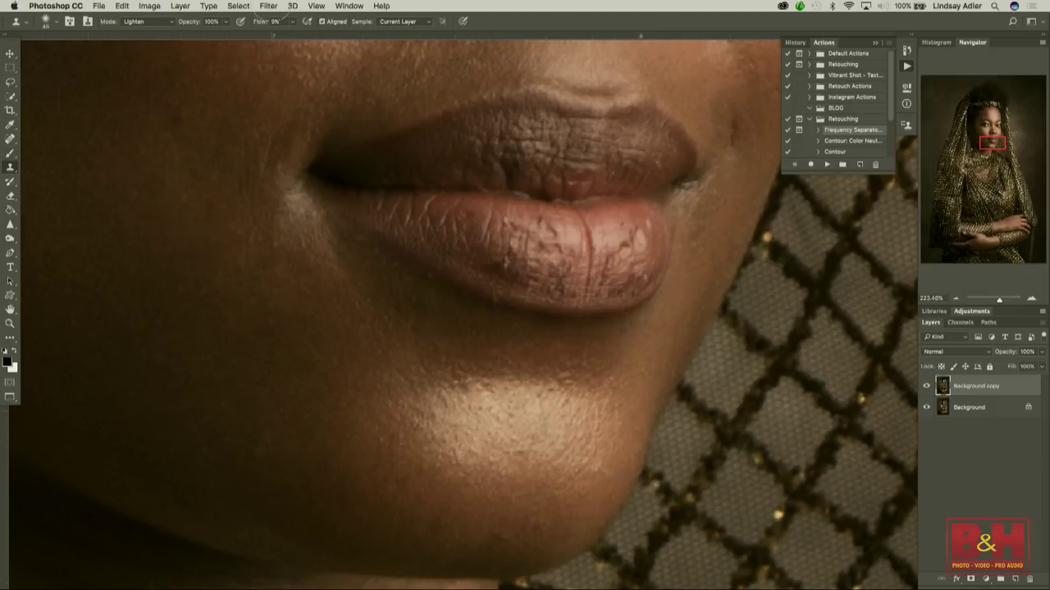
Set the Clone Stamp mode to Normal and soften the light patch beside the corner of the mouth.
left_click(146, 22)
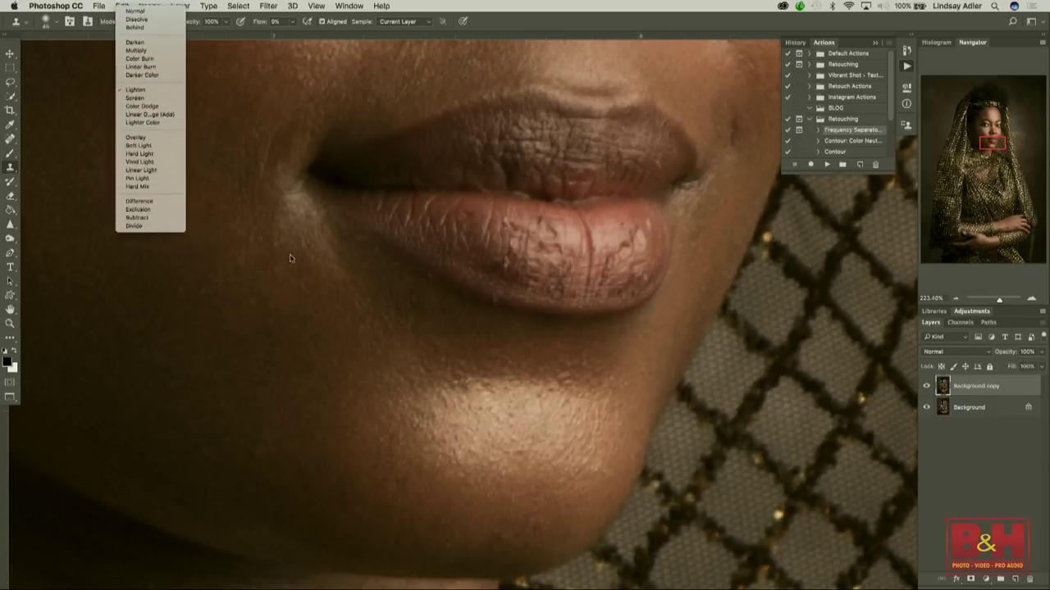
left_click(144, 30)
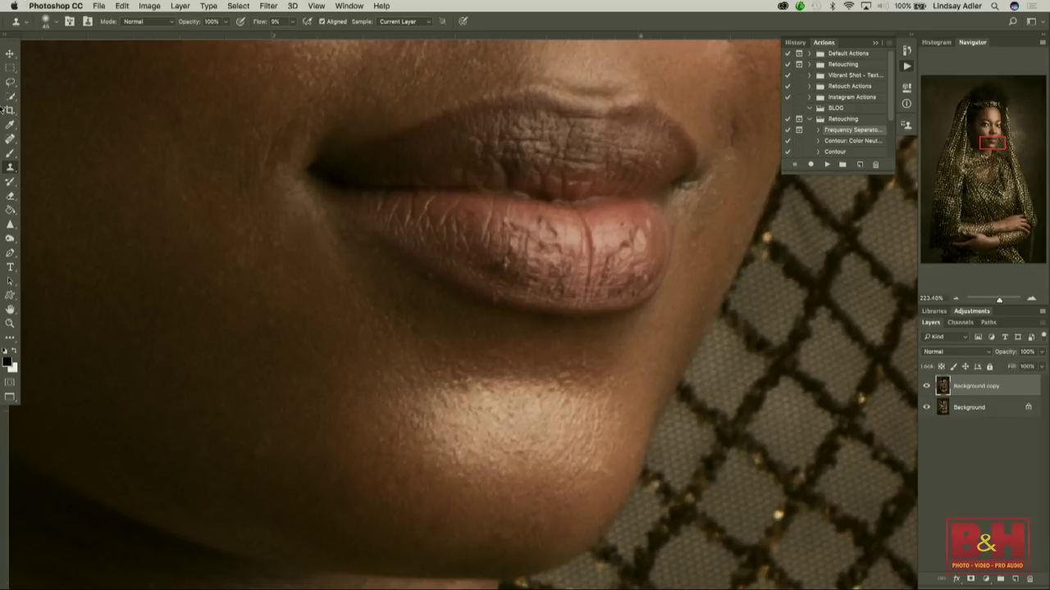
Heal the dry, flaky spots on the lower lip with the Spot Healing Brush.
left_click(10, 139)
left_click_drag(612, 257, 639, 234)
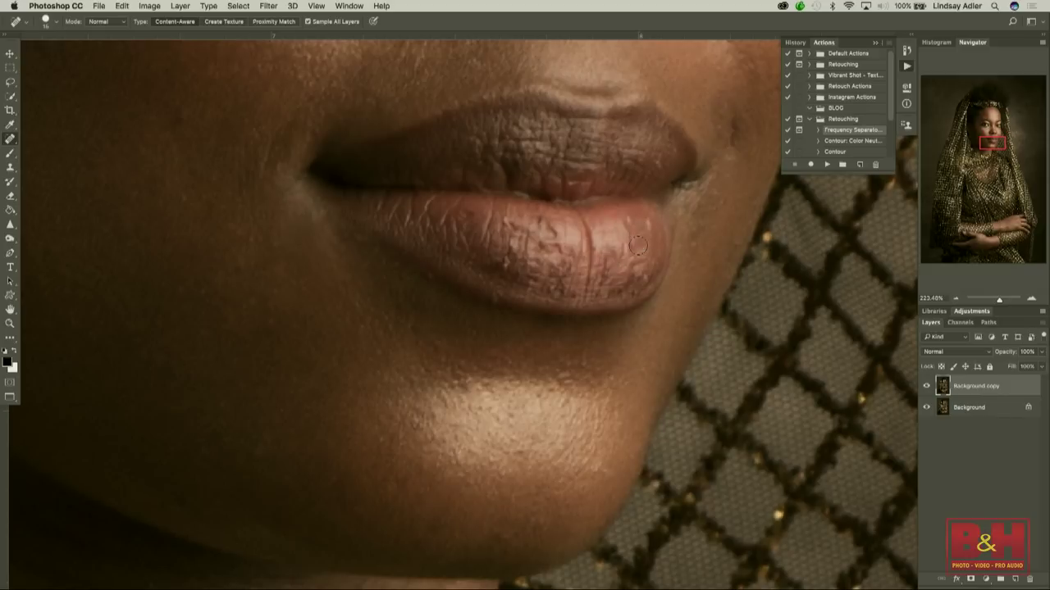
left_click(544, 226)
left_click(563, 246)
mouse_move(559, 244)
left_mouse_down()
mouse_move(545, 223)
mouse_move(545, 241)
mouse_move(553, 226)
left_mouse_up()
left_click(509, 264)
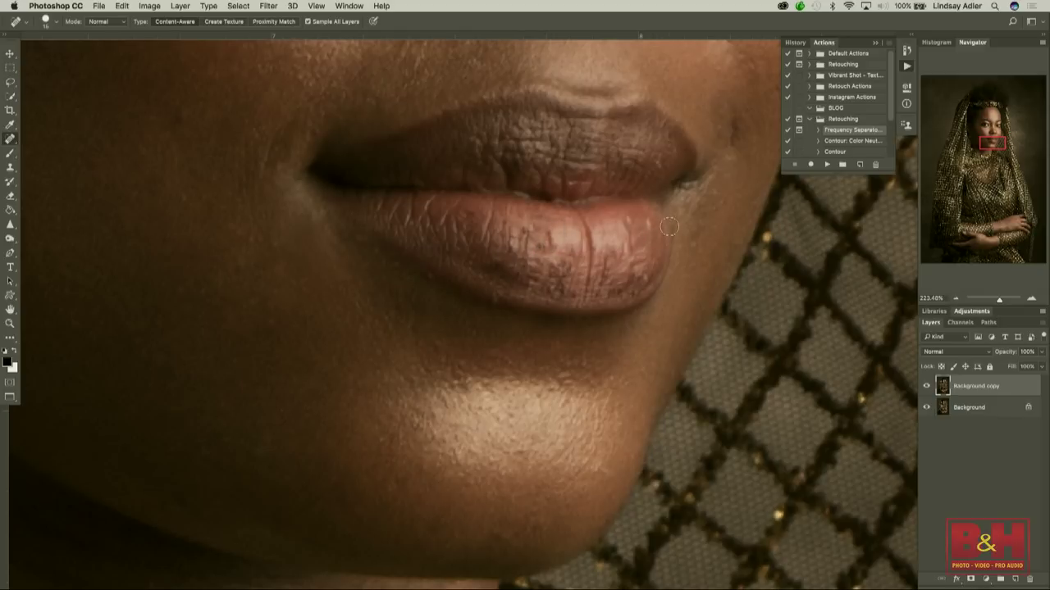
Flatten the Background copy into a single Background layer.
left_click_drag(992, 298, 987, 299)
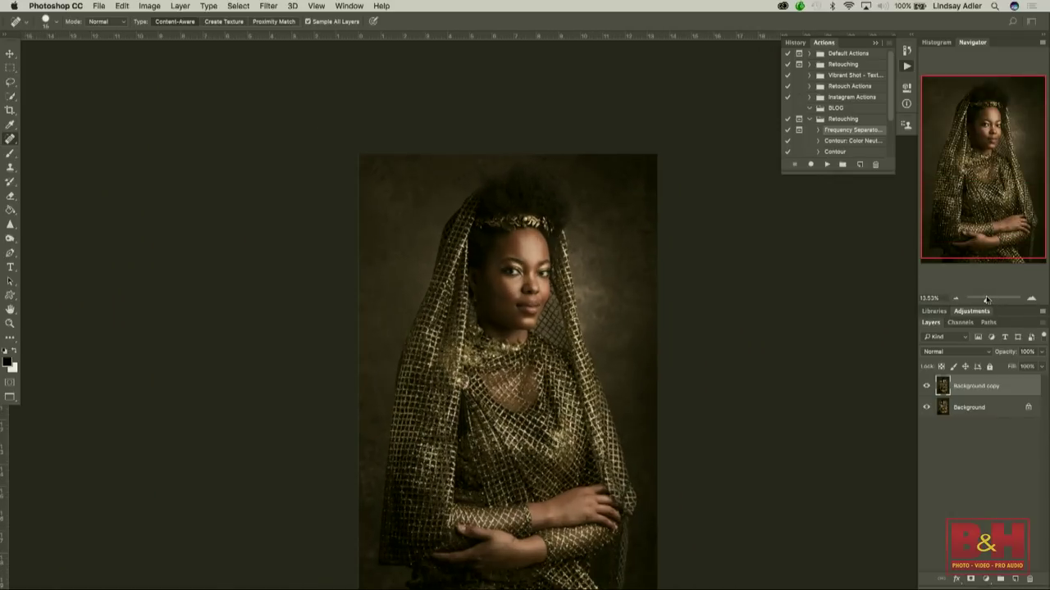
left_click(98, 6)
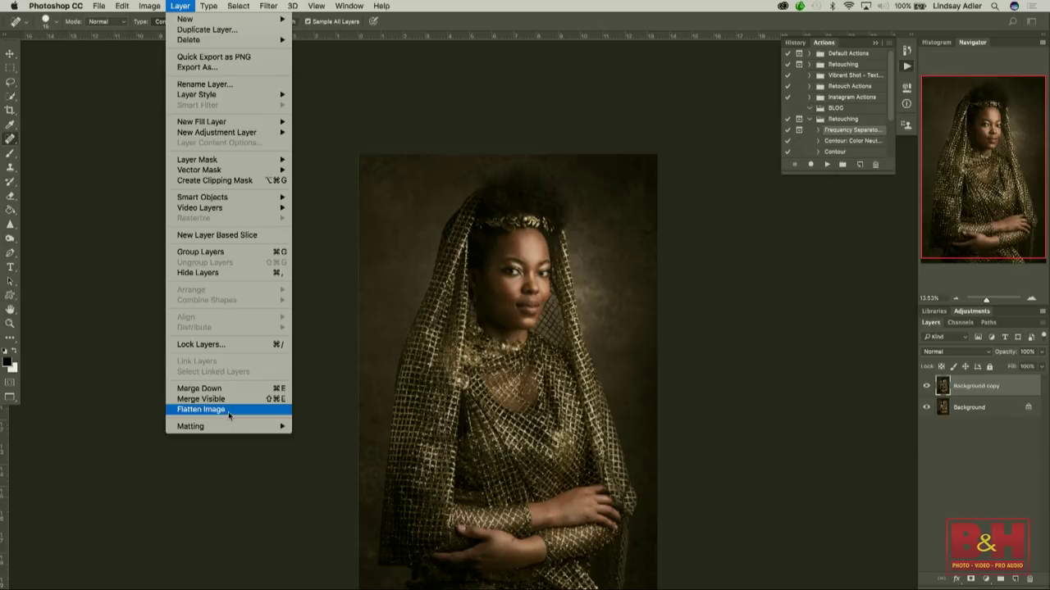
left_click(218, 409)
Compare an early history state of the portrait with the latest flattened state.
left_click(795, 42)
scroll(809, 78, "up", 5)
left_click(821, 59)
scroll(825, 109, "down", 5)
left_click(821, 150)
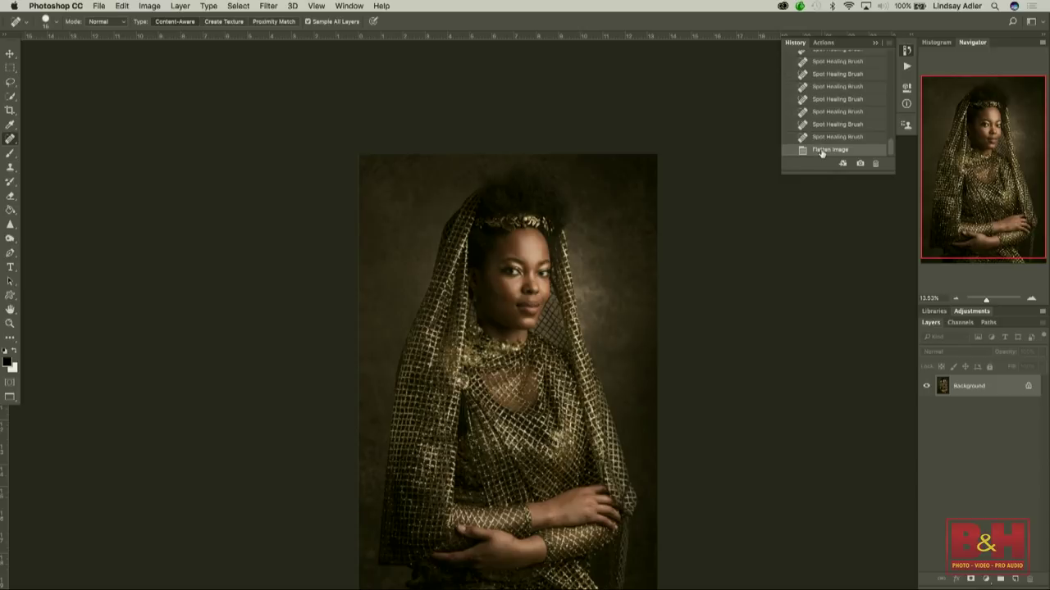
Run the Contour action to add the masked Highlights and Shadows curves layers.
scroll(716, 405, "down", 3)
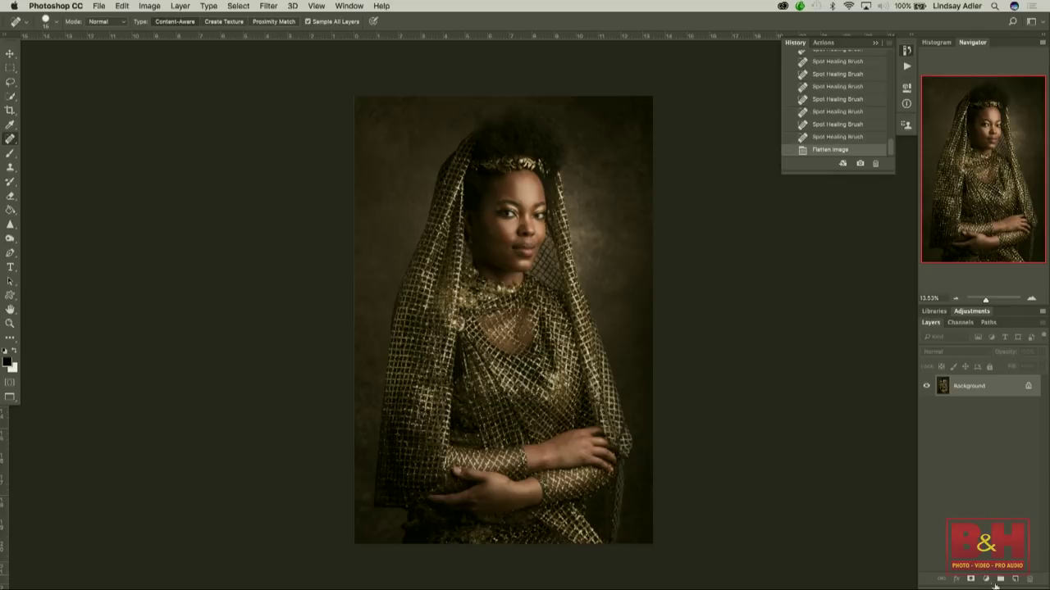
left_click(821, 43)
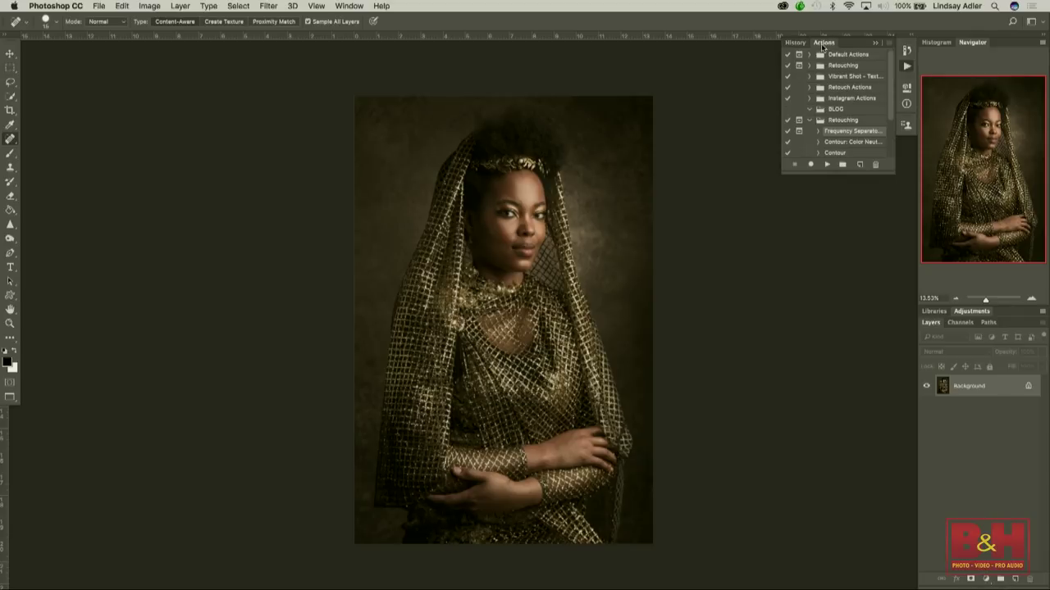
left_click(832, 153)
left_click(828, 164)
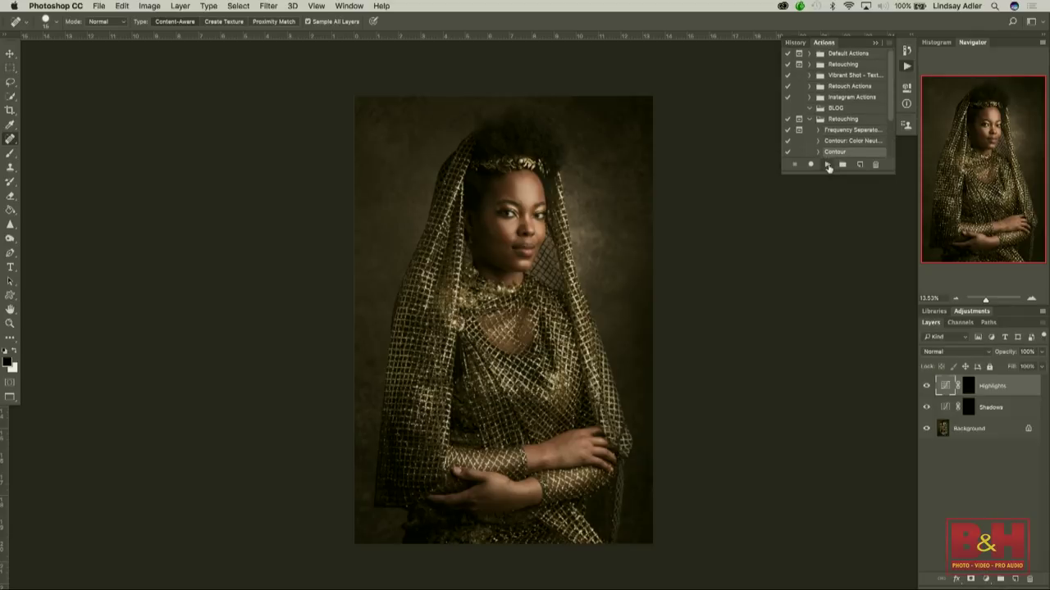
Adjust the Highlights curve so its midpoint sits at input 111, output 140.
double_click(943, 384)
left_click_drag(838, 173, 835, 170)
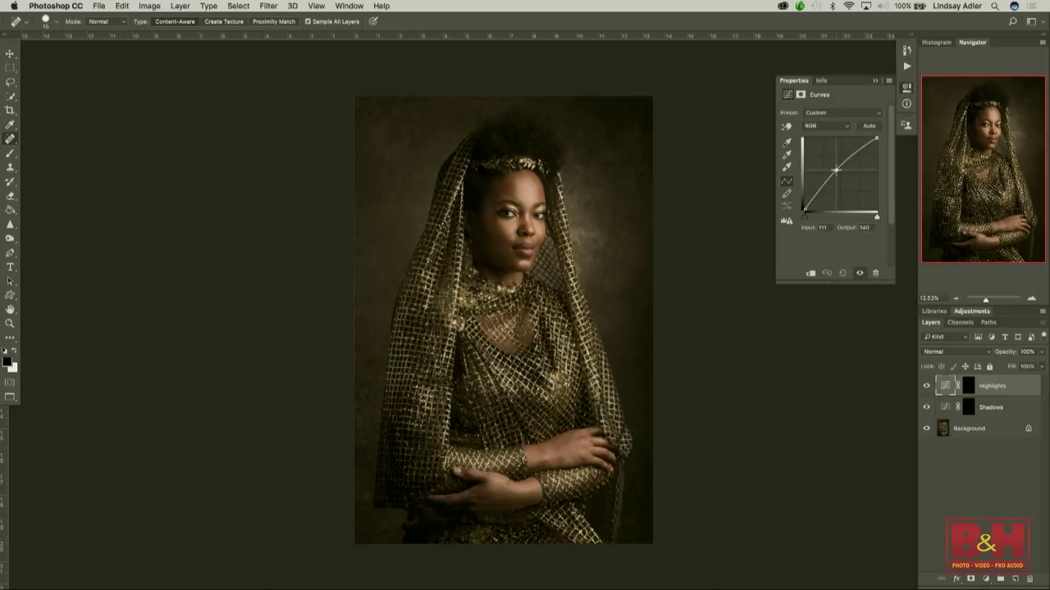
left_click(794, 83)
Adjust the Shadows curve so its midpoint sits at input 147, output 103.
double_click(944, 407)
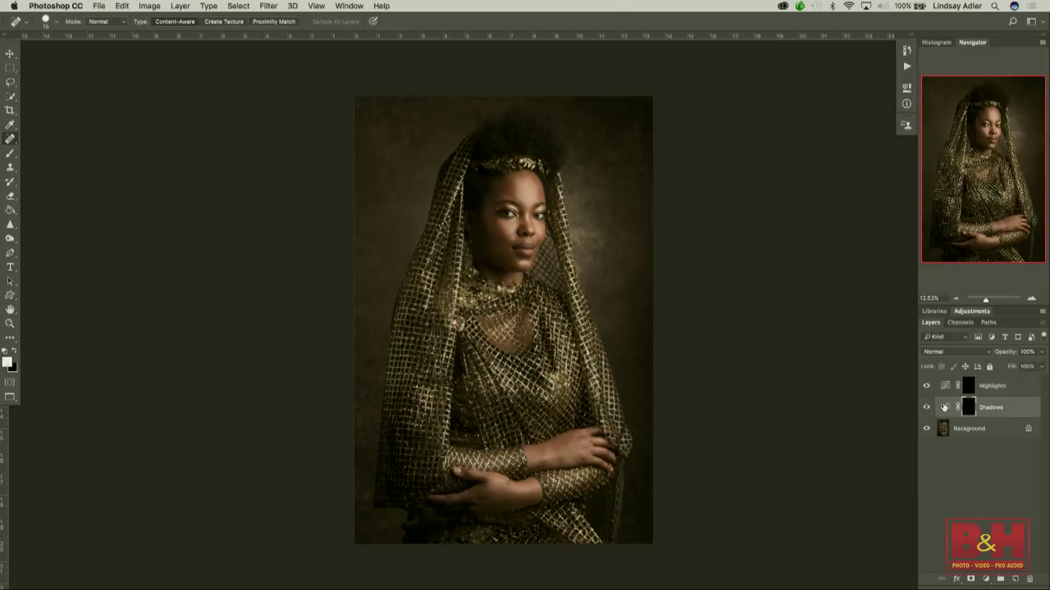
left_click_drag(843, 176, 845, 181)
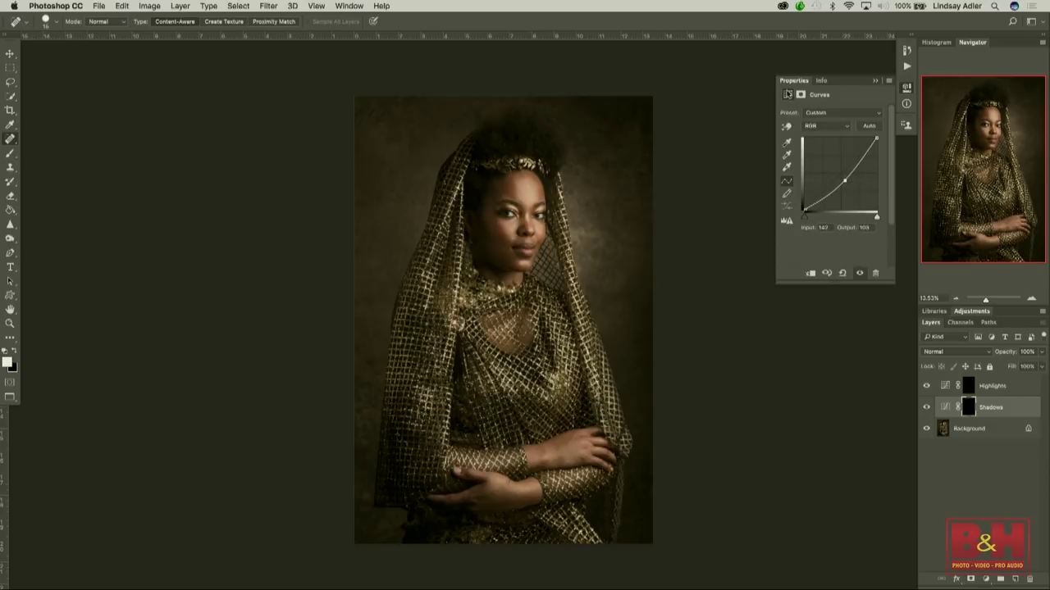
left_click(791, 81)
Target the Highlights layer mask at 100% view of the face and enlarge the Brush for contouring.
left_click_drag(987, 302, 992, 299)
scroll(720, 314, "up", 10)
scroll(721, 314, "up", 5)
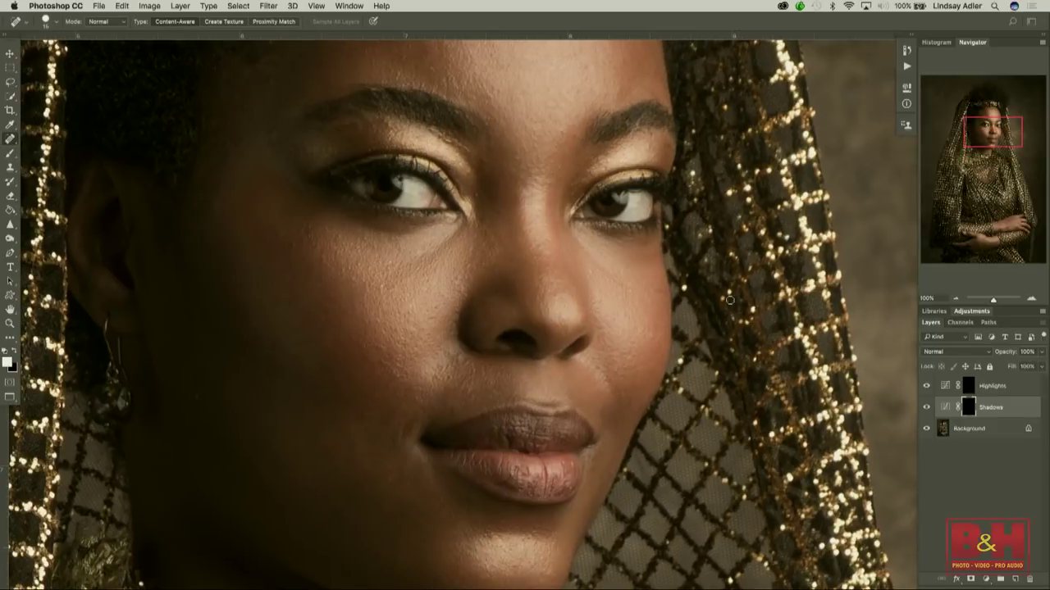
left_click(968, 388)
left_click(14, 158)
key("bracketright")
key("bracketright")
key("bracketright")
key("bracketright")
key("bracketright")
key("bracketright")
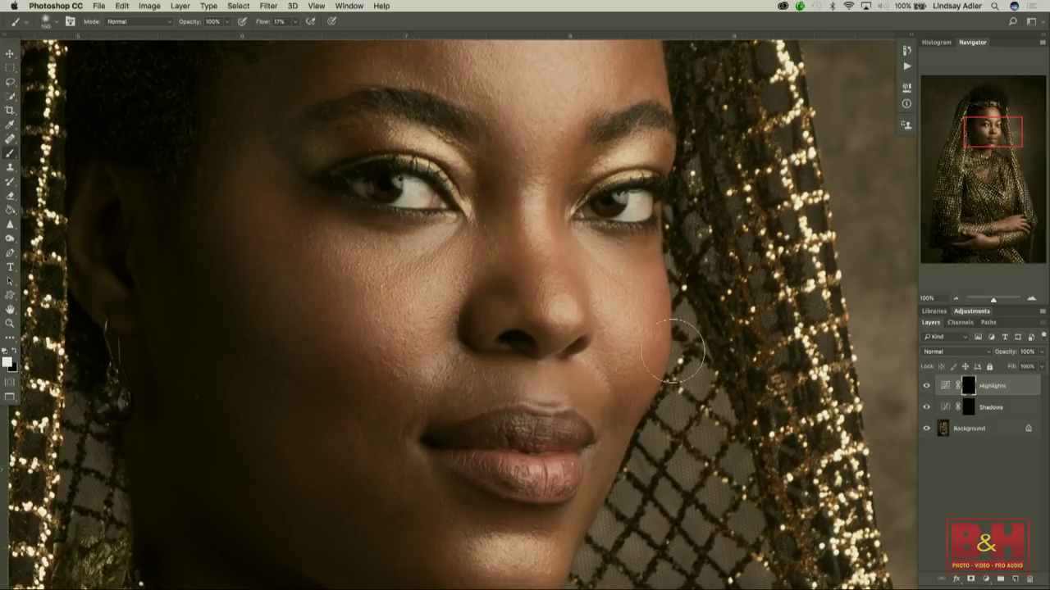
Target the Shadows layer mask with the Brush for contouring the forehead, cheek and chin edges.
left_click(970, 406)
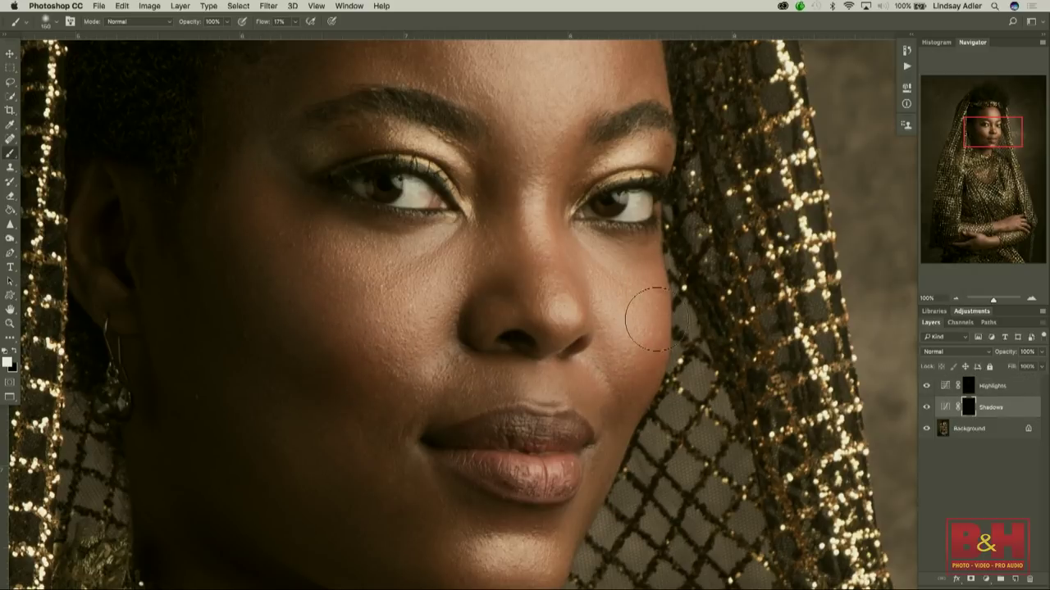
scroll(410, 146, "up", 10)
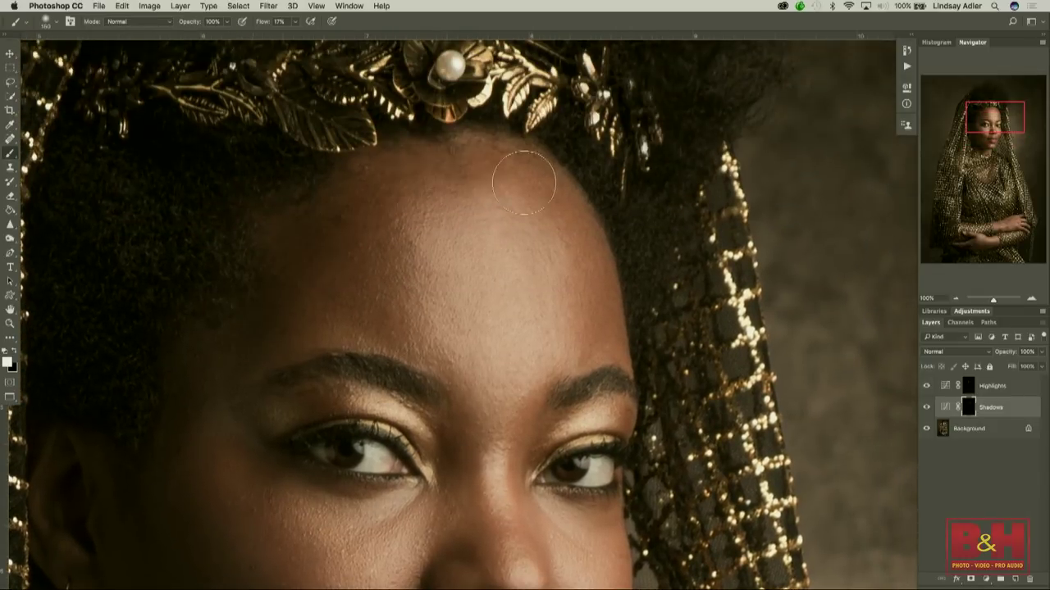
scroll(513, 331, "down", 15)
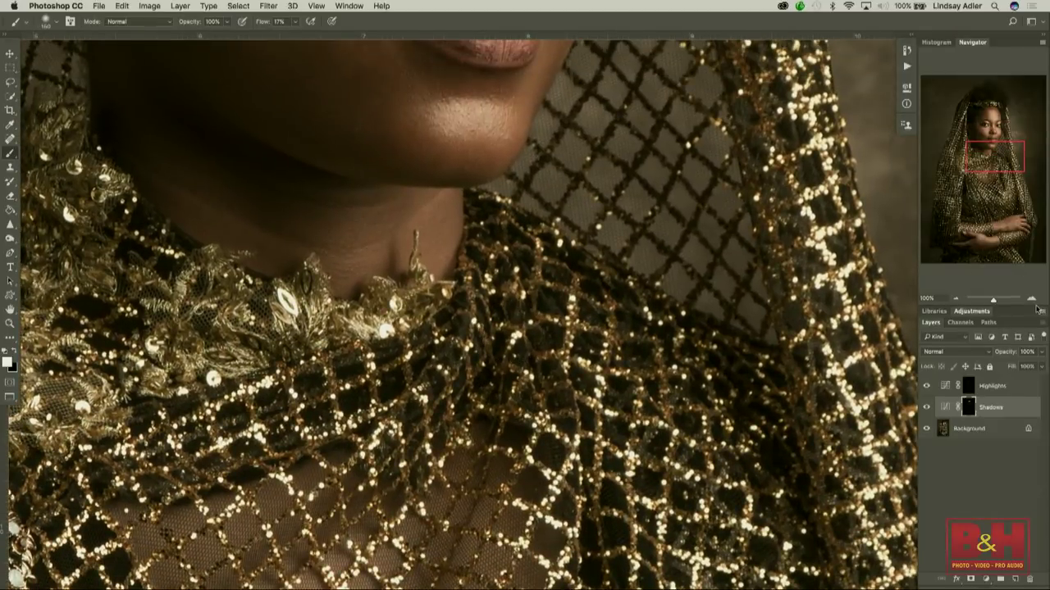
scroll(738, 311, "up", 10)
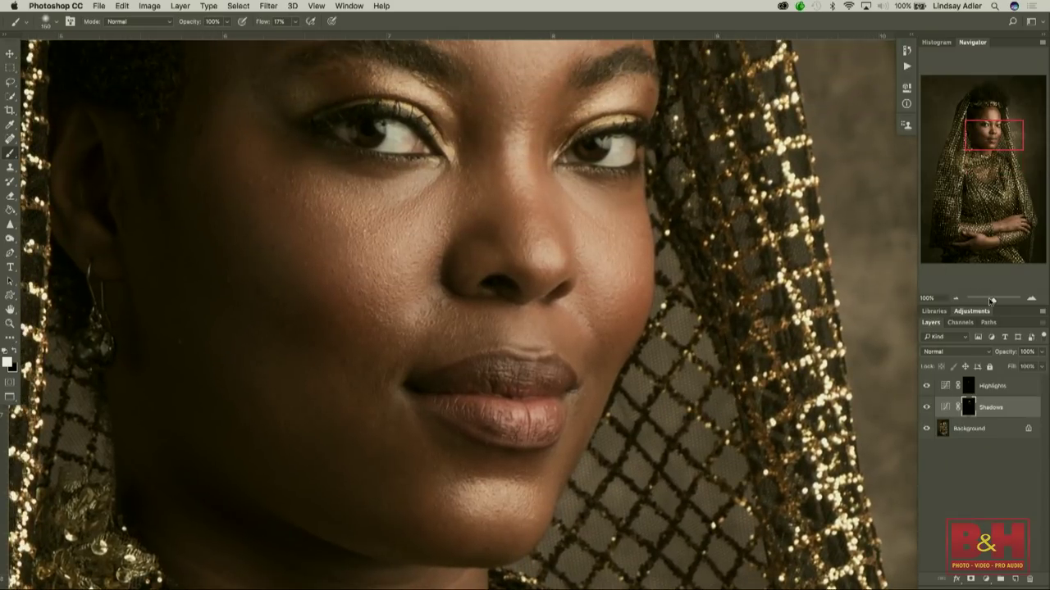
Compare the face with and without the Highlights and Shadows layers by toggling their visibility.
mouse_move(990, 300)
left_mouse_down()
mouse_move(975, 300)
mouse_move(990, 300)
left_mouse_up()
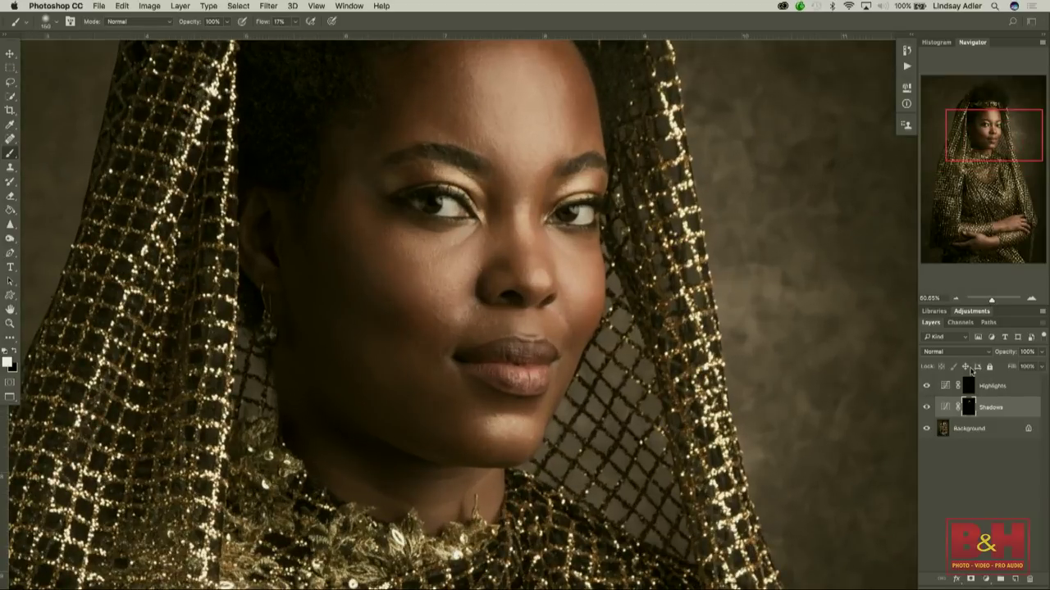
left_click(925, 432, "alt")
left_click(925, 432, "alt")
left_click(925, 432, "alt")
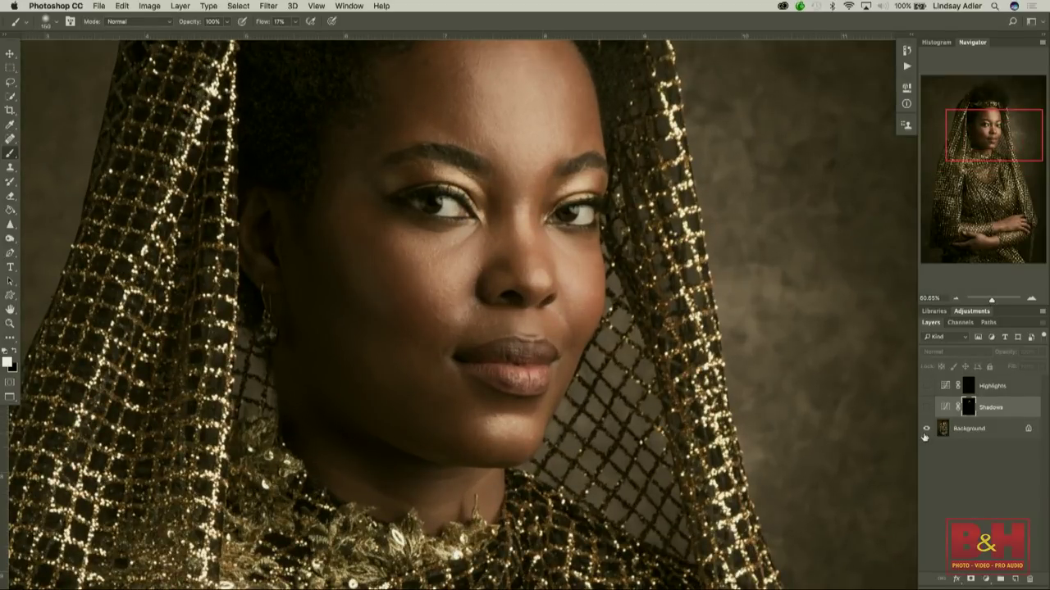
left_click(925, 432, "alt")
Target the Highlights layer mask for final contouring and flatten the image into the Background layer.
left_click(969, 389)
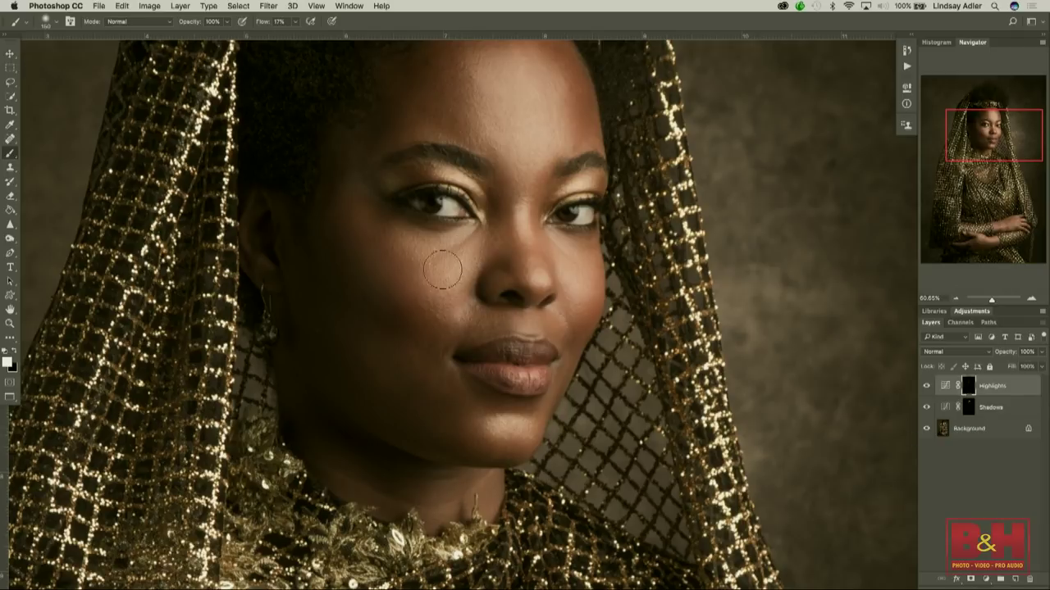
left_click_drag(991, 298, 987, 301)
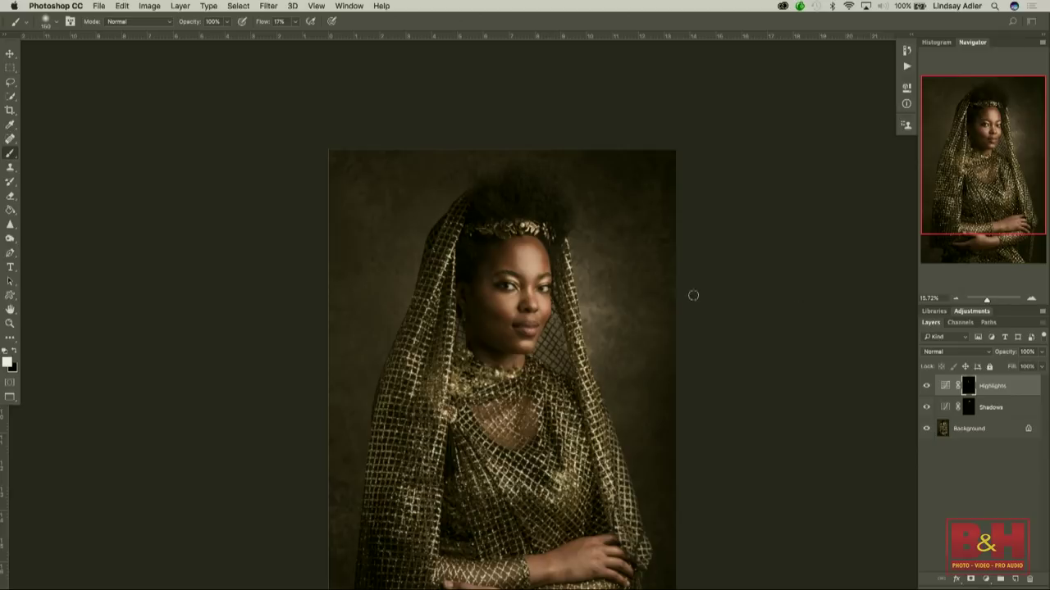
left_click(238, 6)
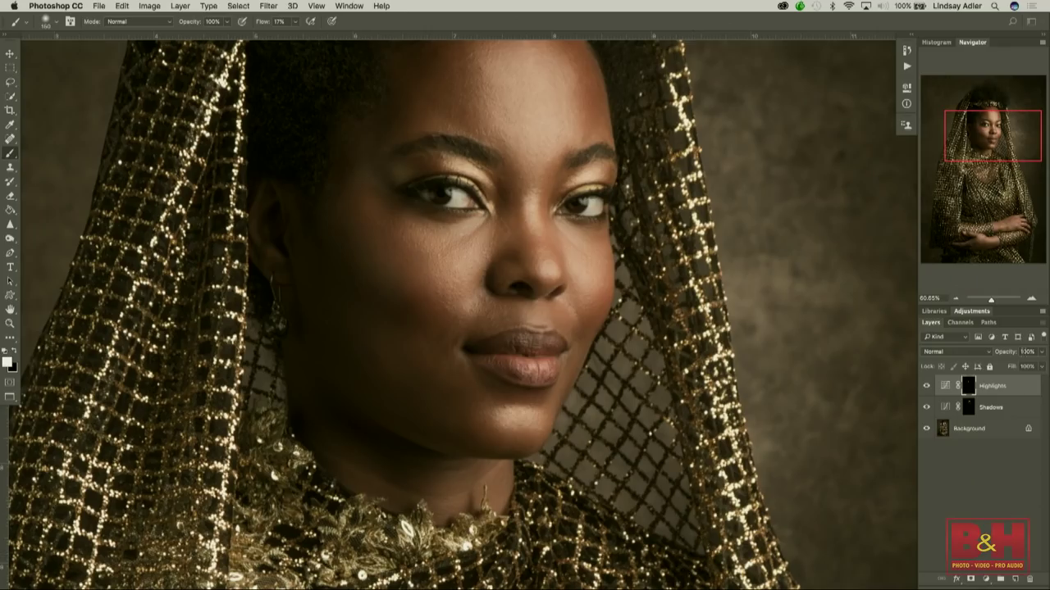
left_click(238, 6)
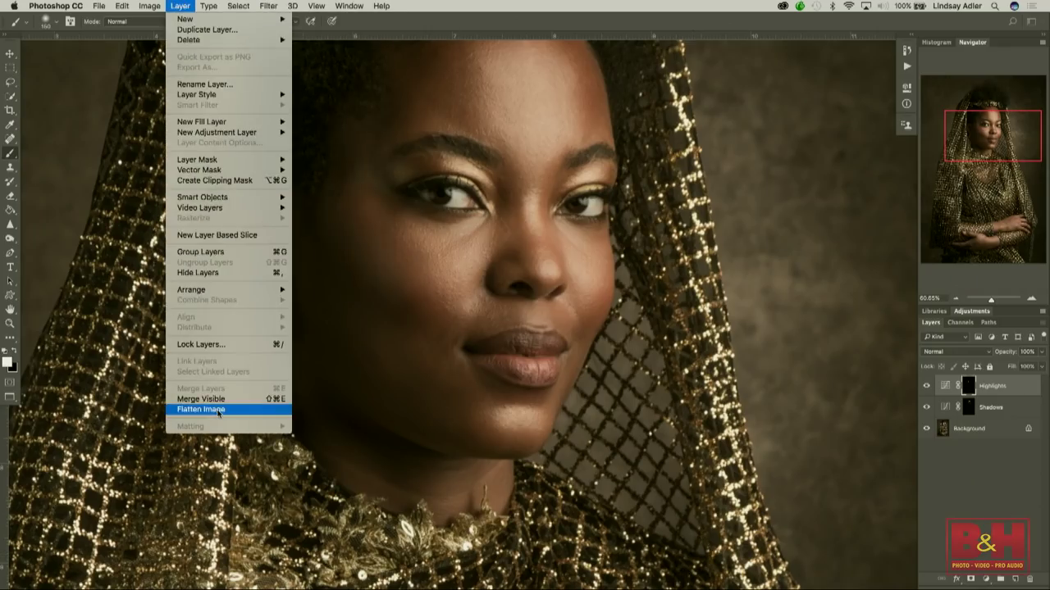
key("Escape")
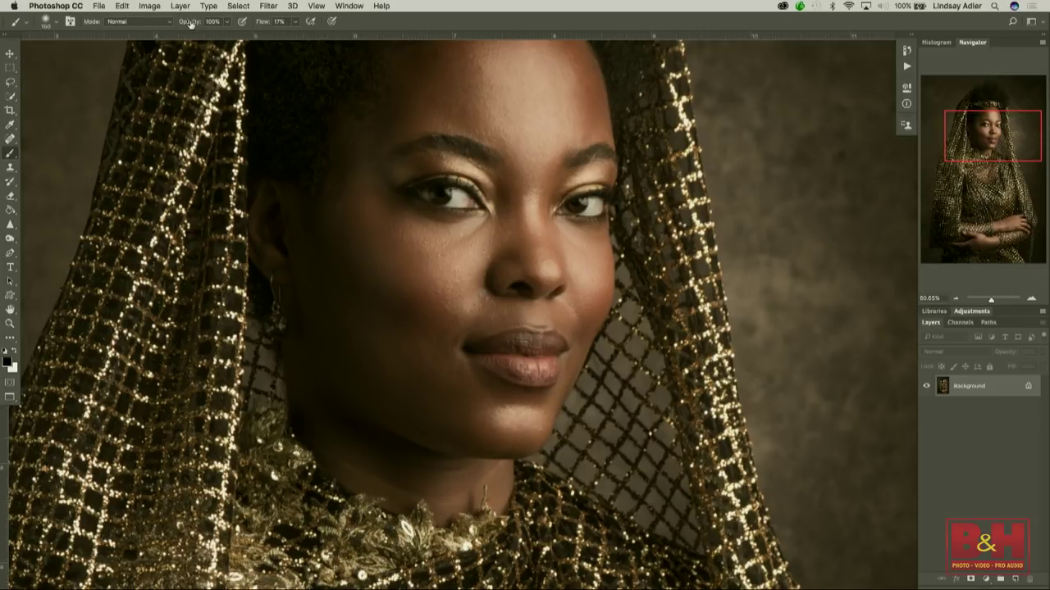
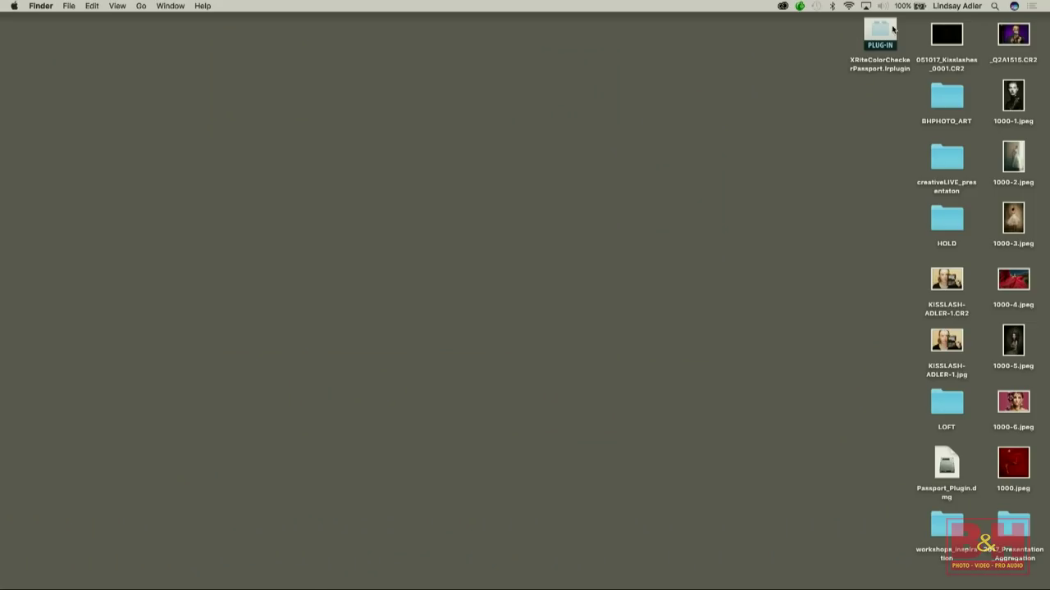
Preview the XRiteColorCheckerPassport.lrplugin file on the desktop in Finder.
left_click(892, 33)
key("space")
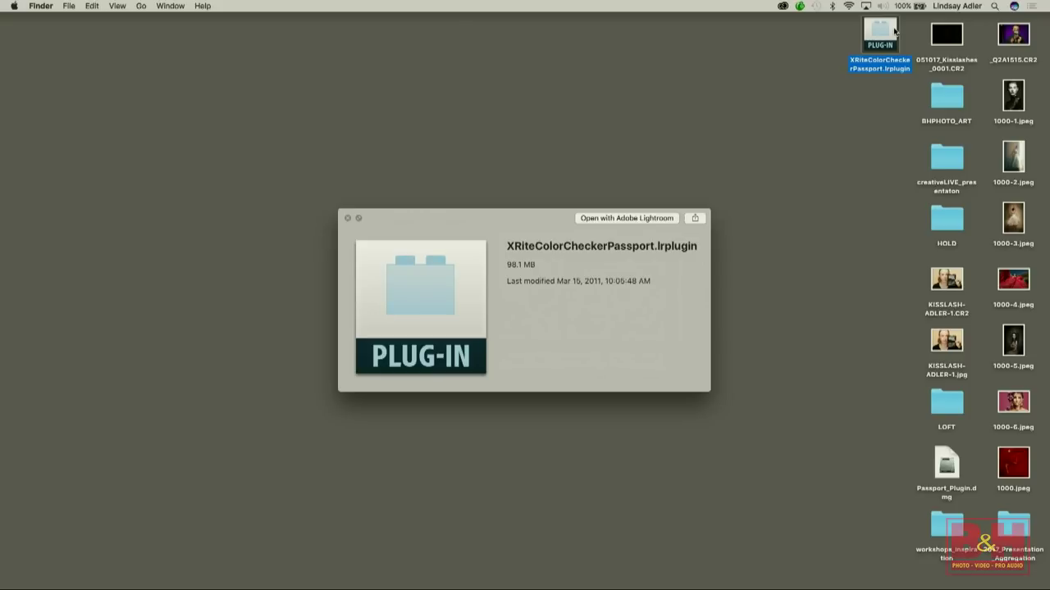
key("space")
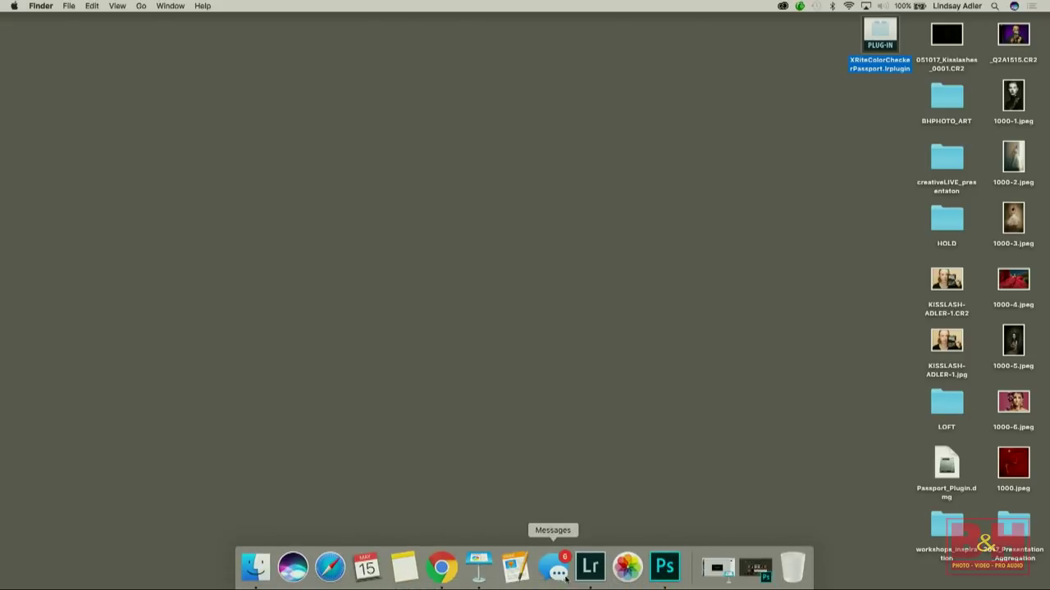
Switch to Lightroom and check the status of the ColorChecker Passport plug-in in the Plug-in Manager.
left_click(588, 570)
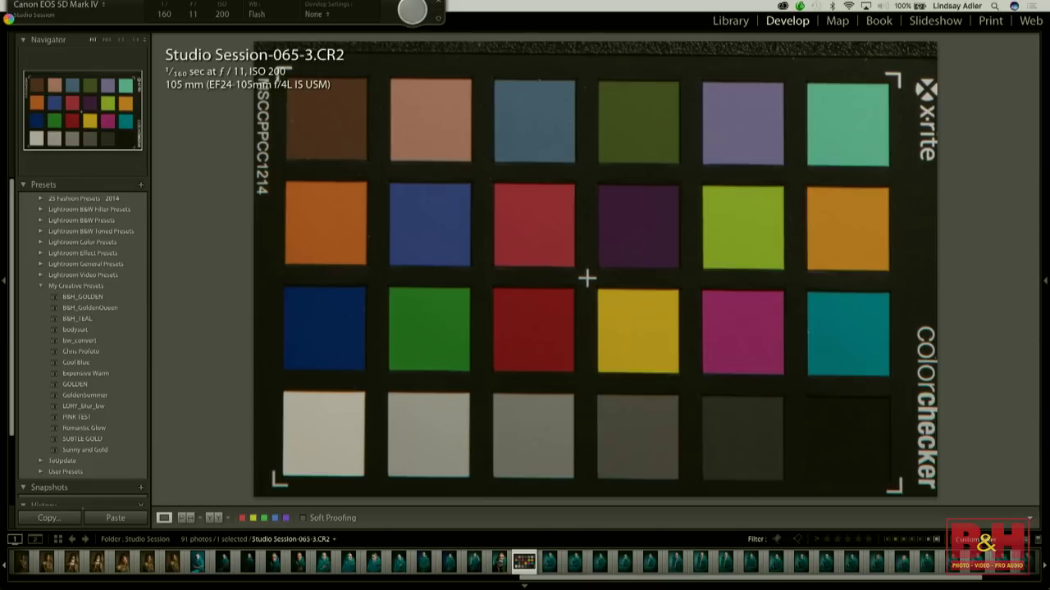
mouse_move(73, 3)
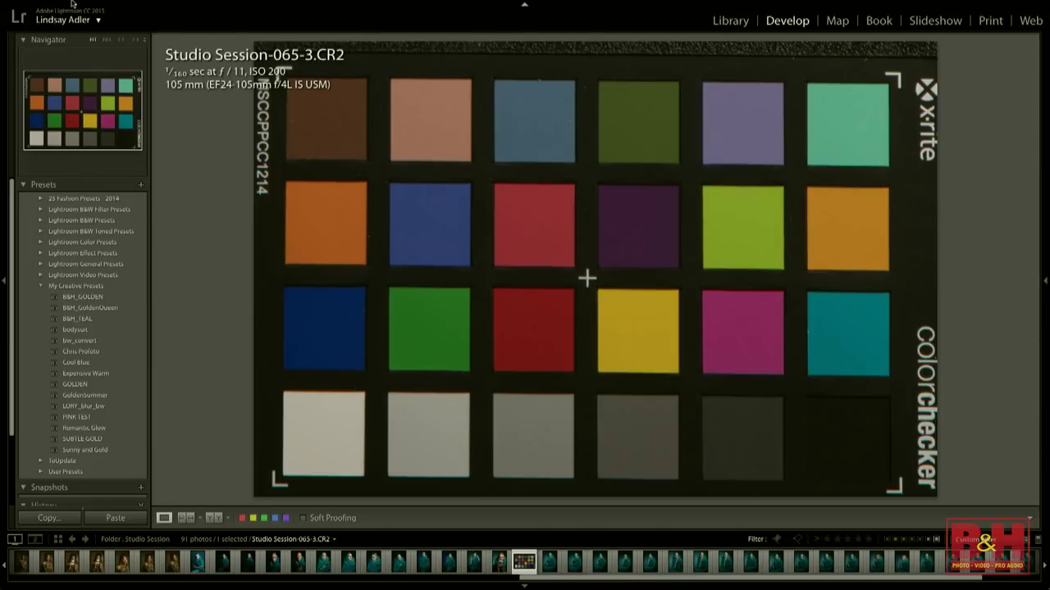
left_click(80, 5)
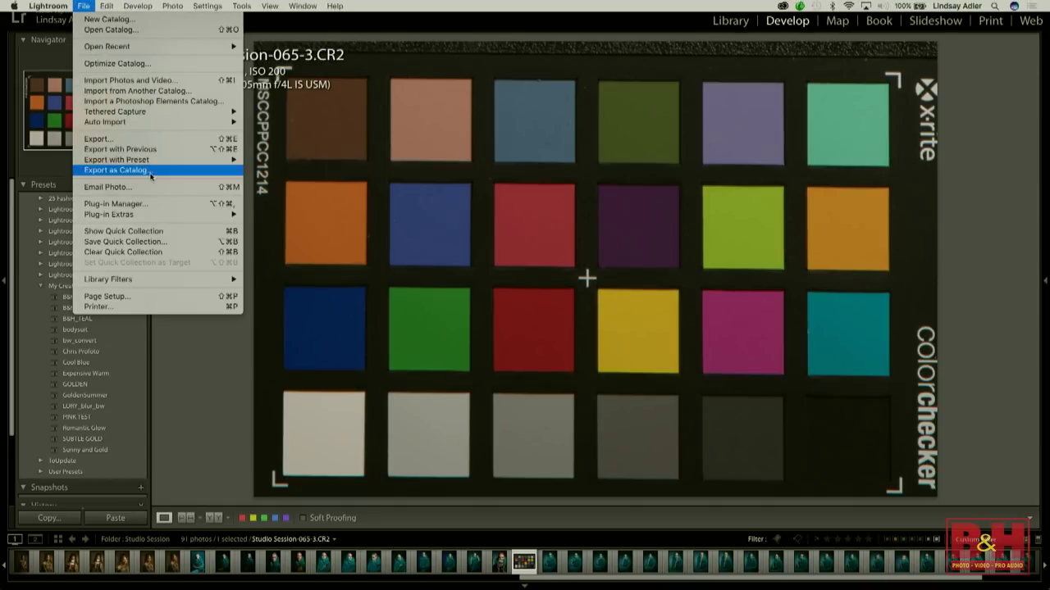
left_click(159, 205)
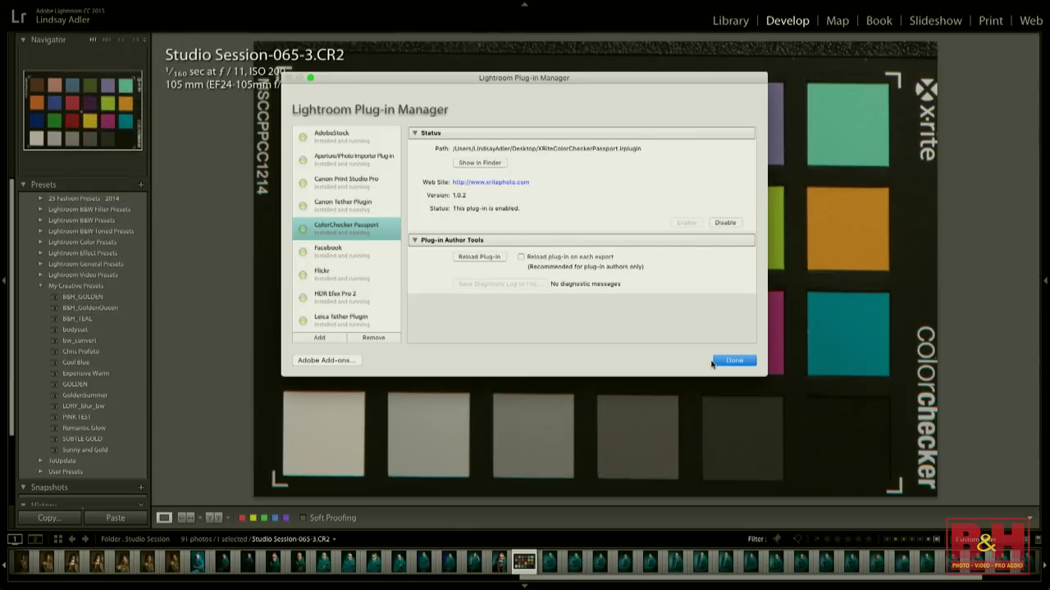
left_click(724, 366)
Export the ColorChecker photo with the ColorChecker Passport preset, saving the DNG profile as bh_session2.
mouse_move(100, 3)
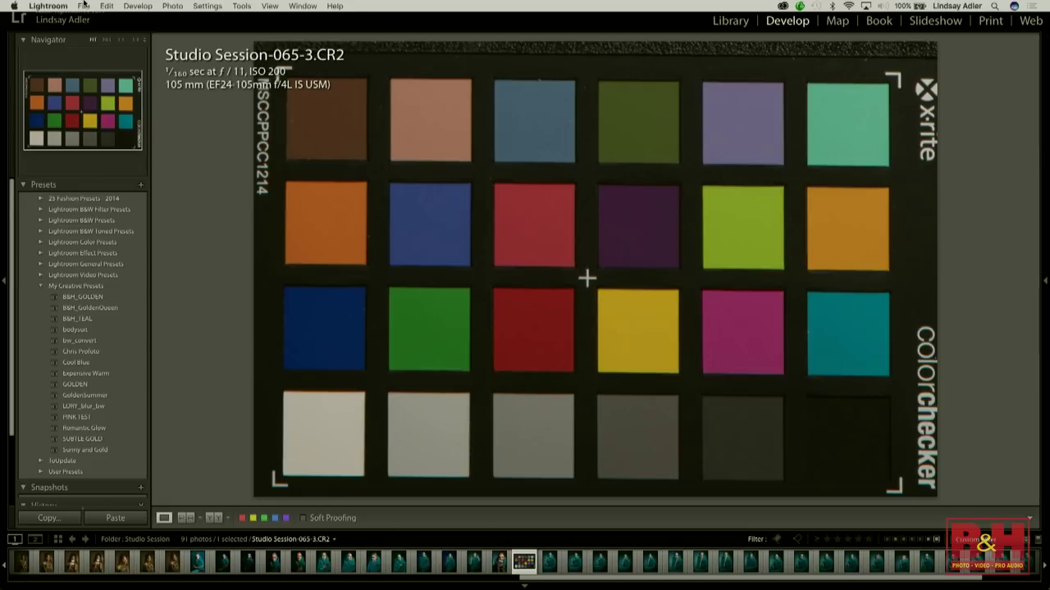
left_click(84, 5)
mouse_move(135, 159)
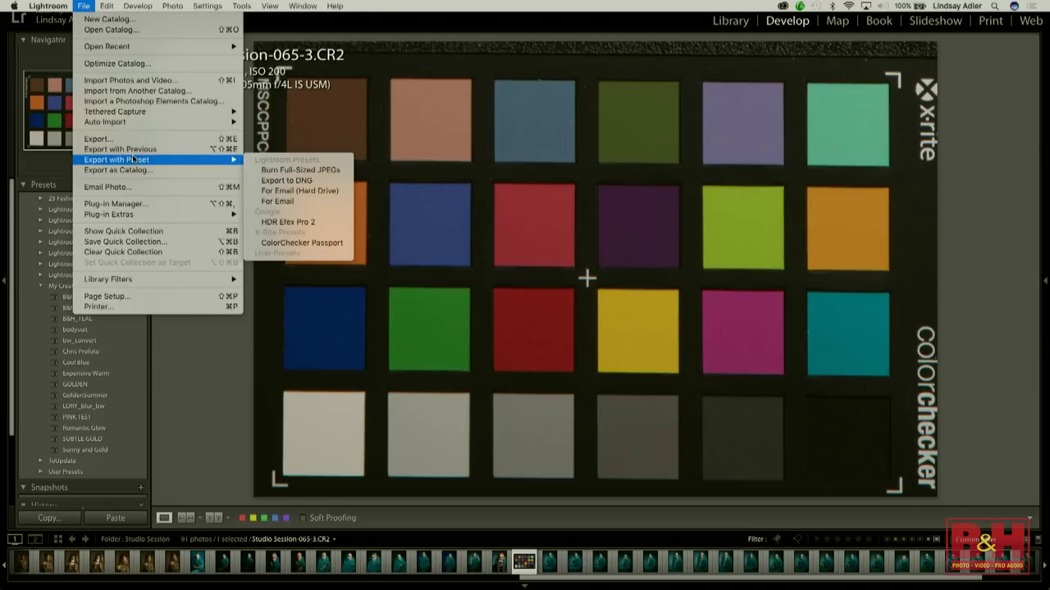
left_click(321, 244)
type("bh_session2")
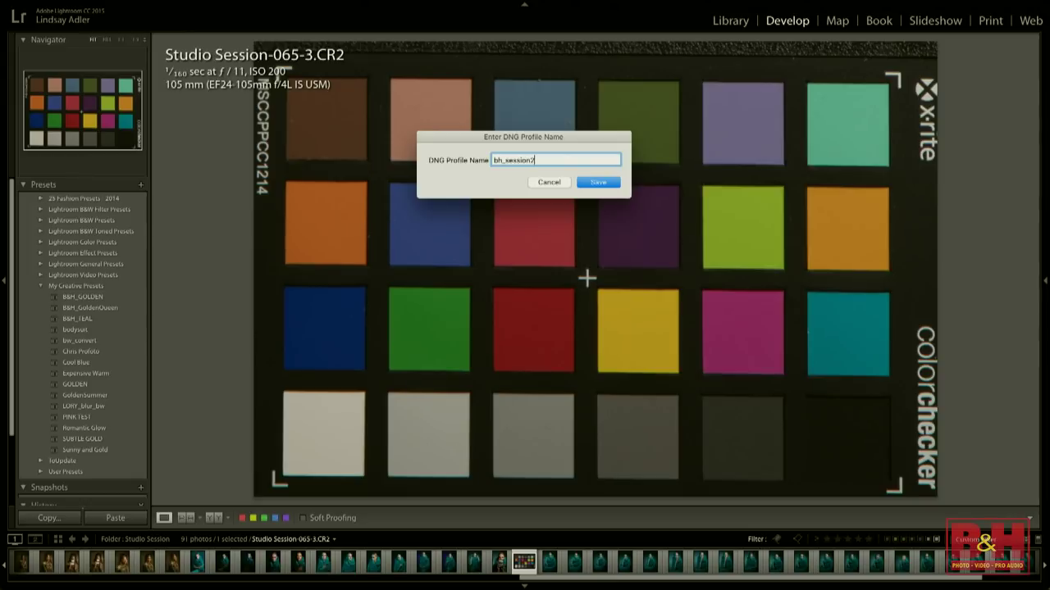
key("Return")
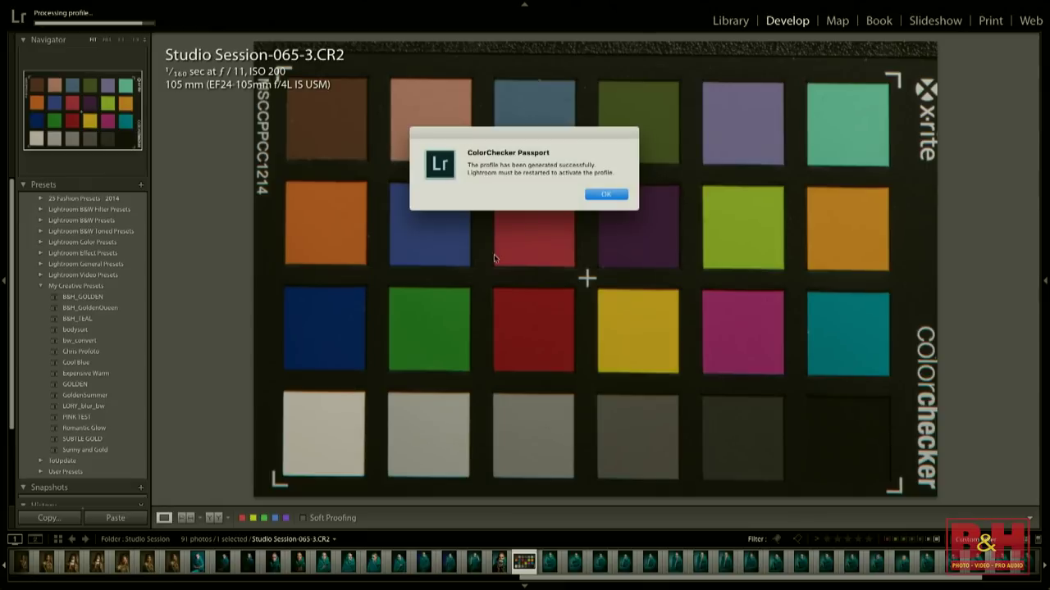
left_click(617, 196)
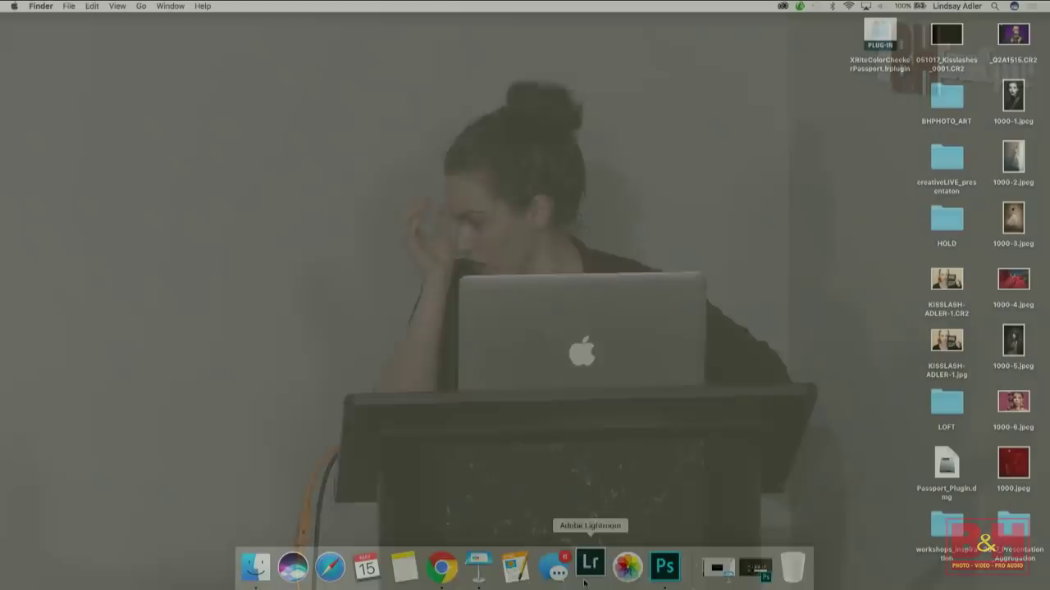
Relaunch Lightroom and set the ColorChecker photo's Camera Calibration profile to bh_session2.
left_click(590, 566)
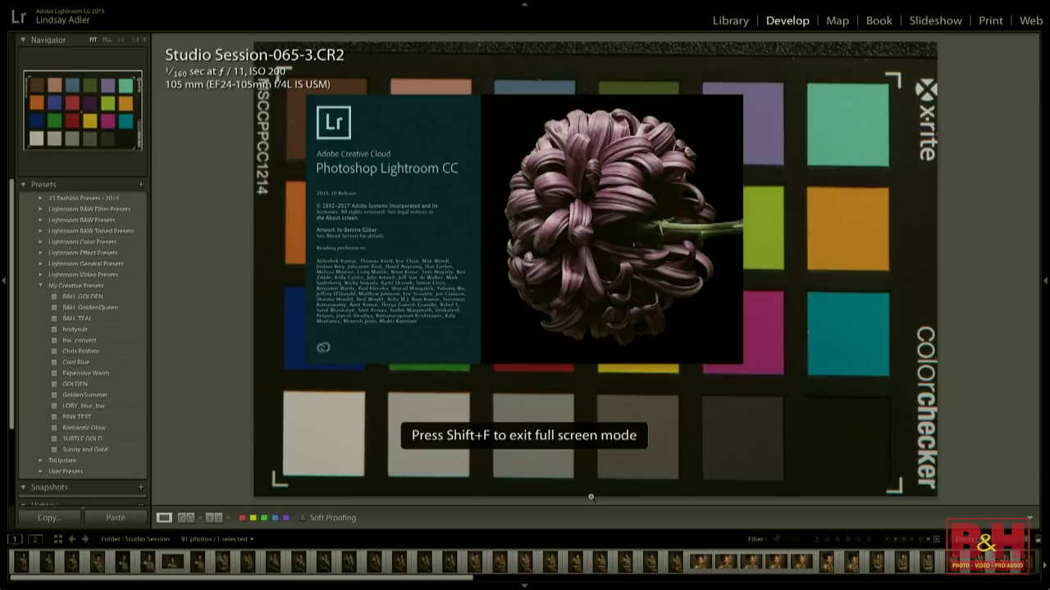
left_click(1045, 280)
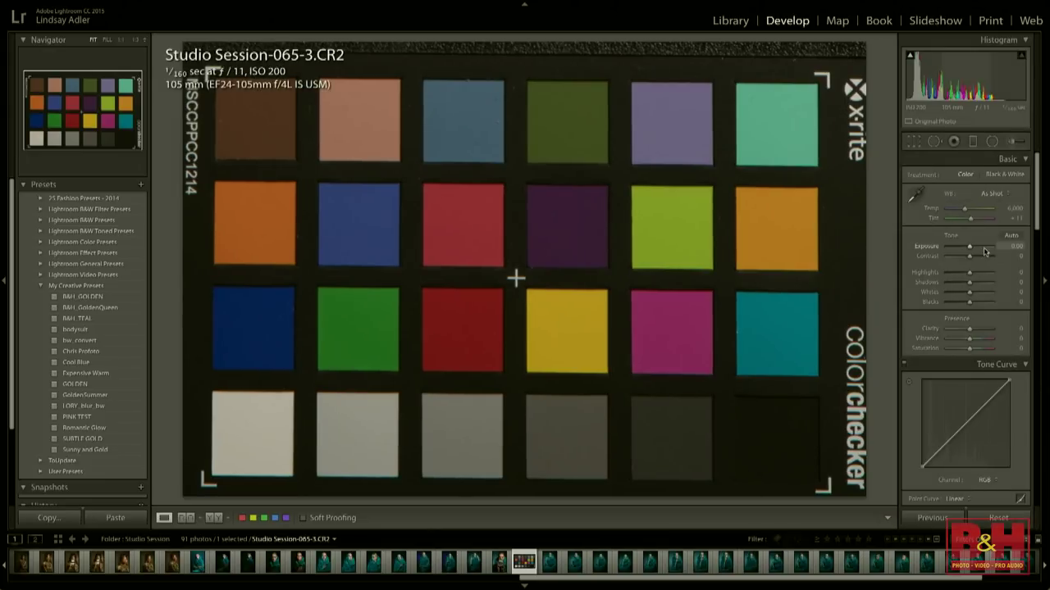
scroll(984, 252, "down", 10)
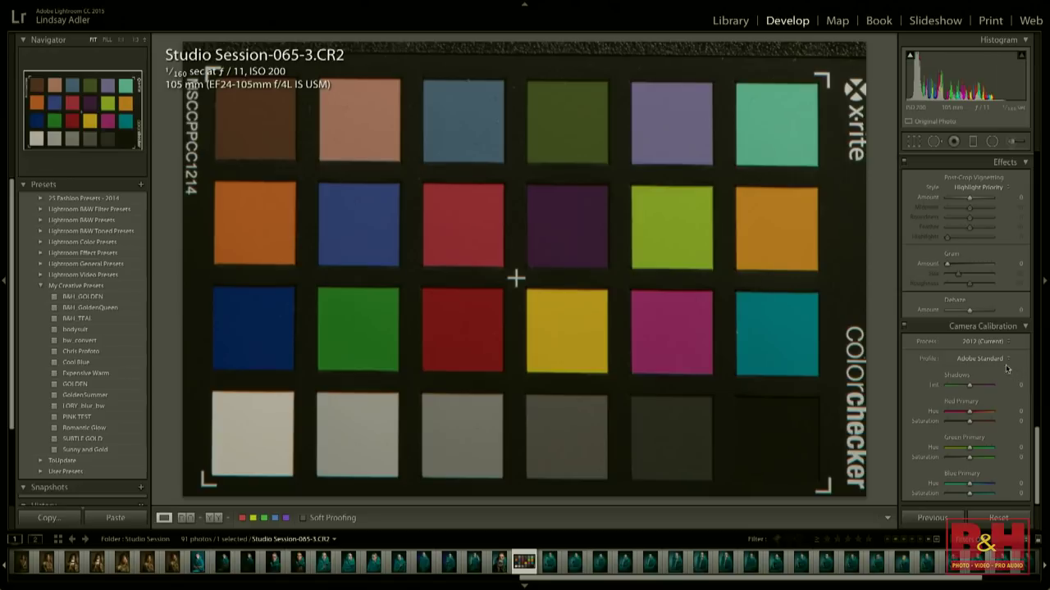
left_click(998, 360)
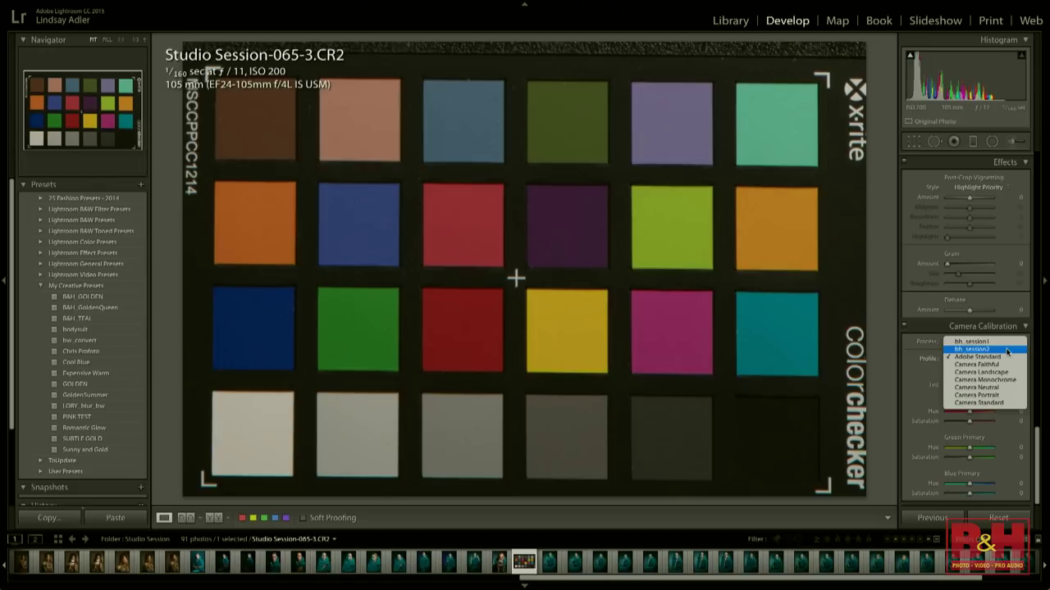
left_click(1007, 351)
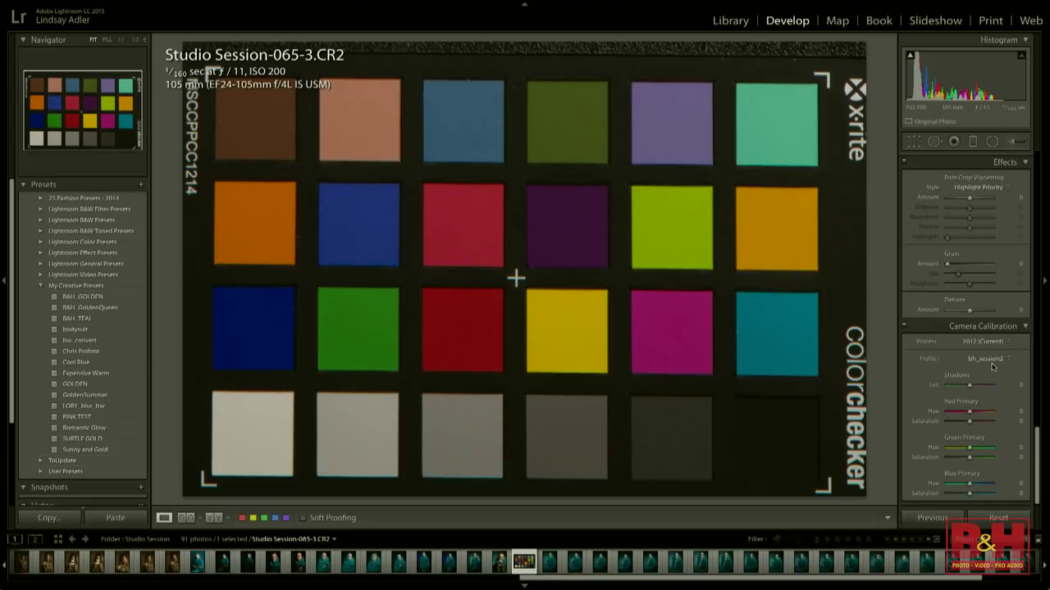
Compare the chart's colours by switching the profile to Adobe Standard and back to bh_session2.
left_click(991, 359)
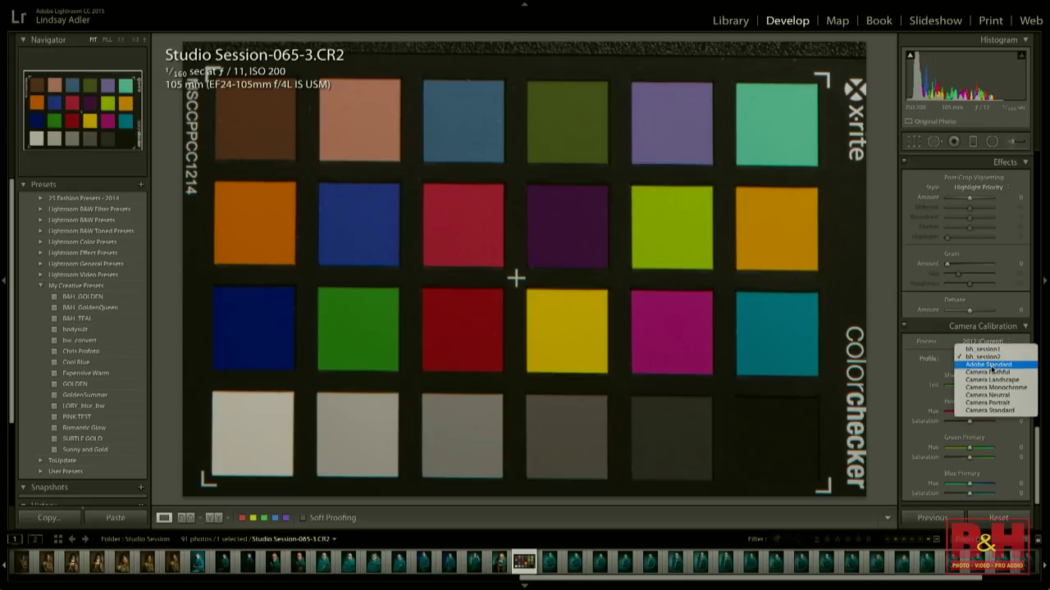
left_click(989, 364)
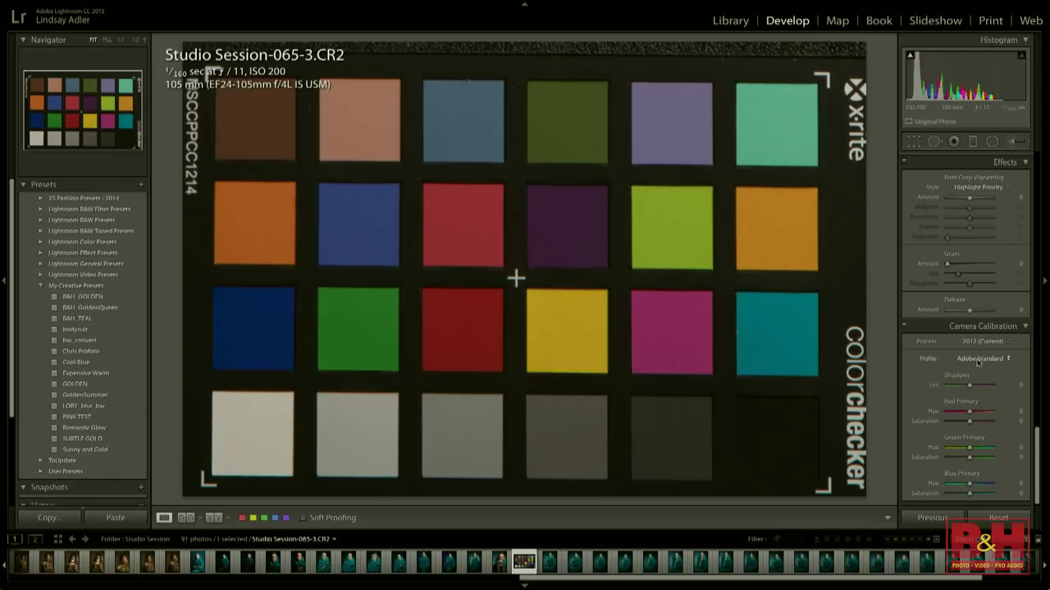
left_click(976, 360)
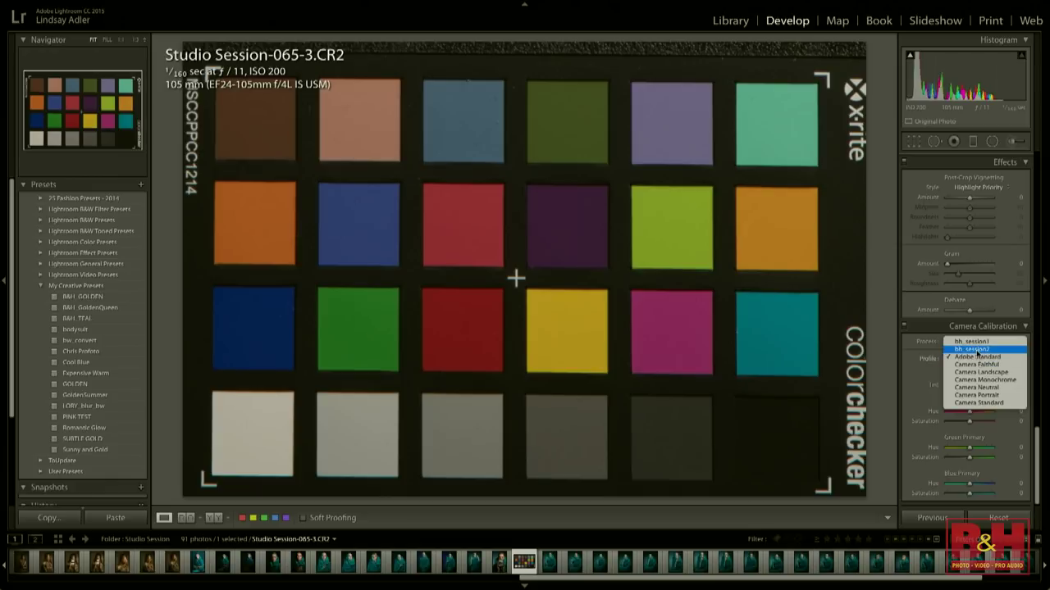
left_click(976, 350)
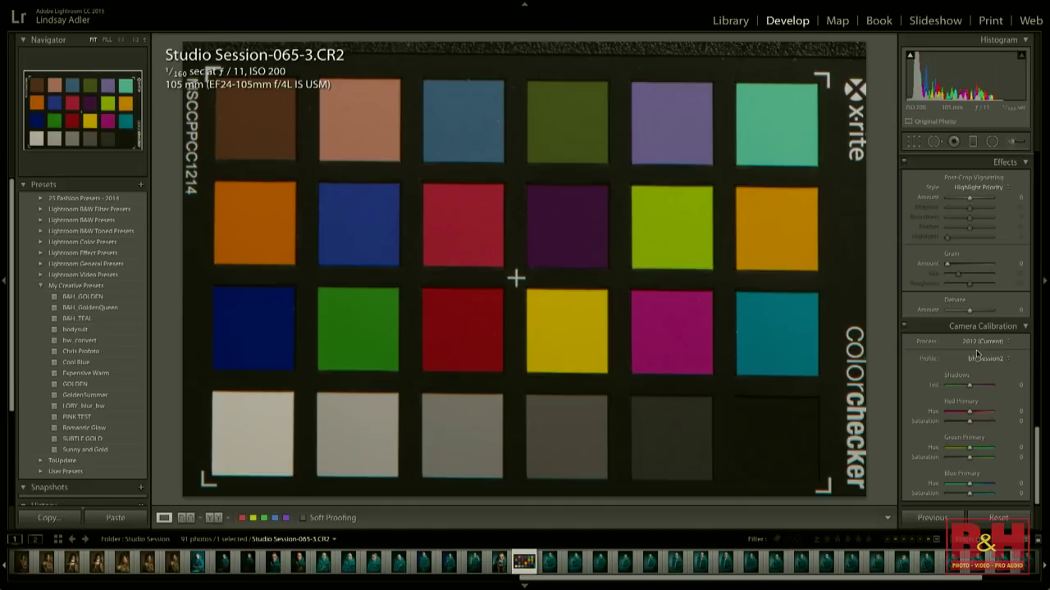
Open the teal-coat portrait Studio Session-062-3.CR2 from the Library grid in the Develop module.
key("g")
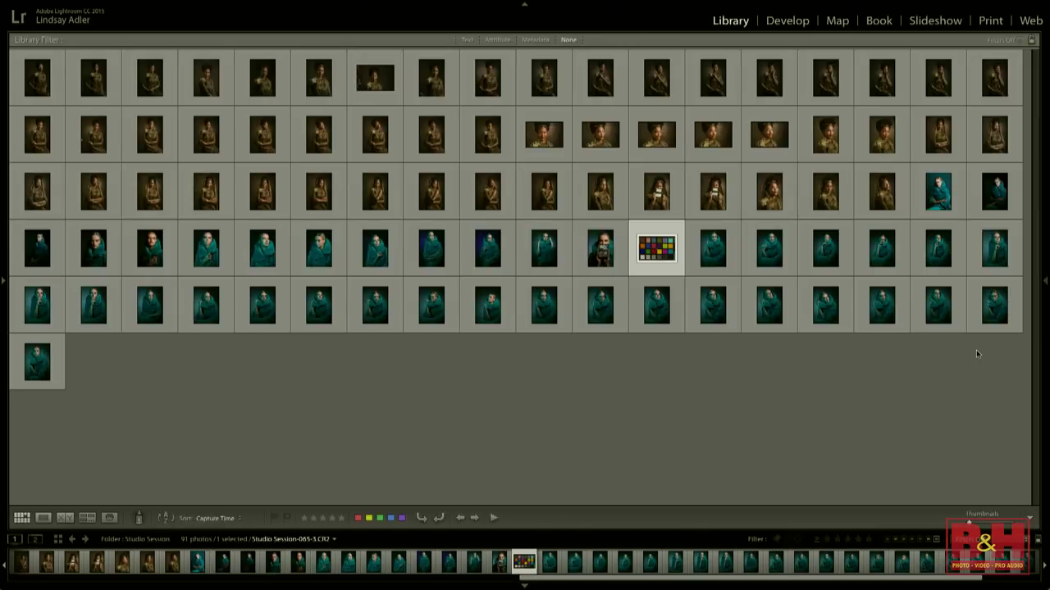
double_click(484, 255)
key("F8")
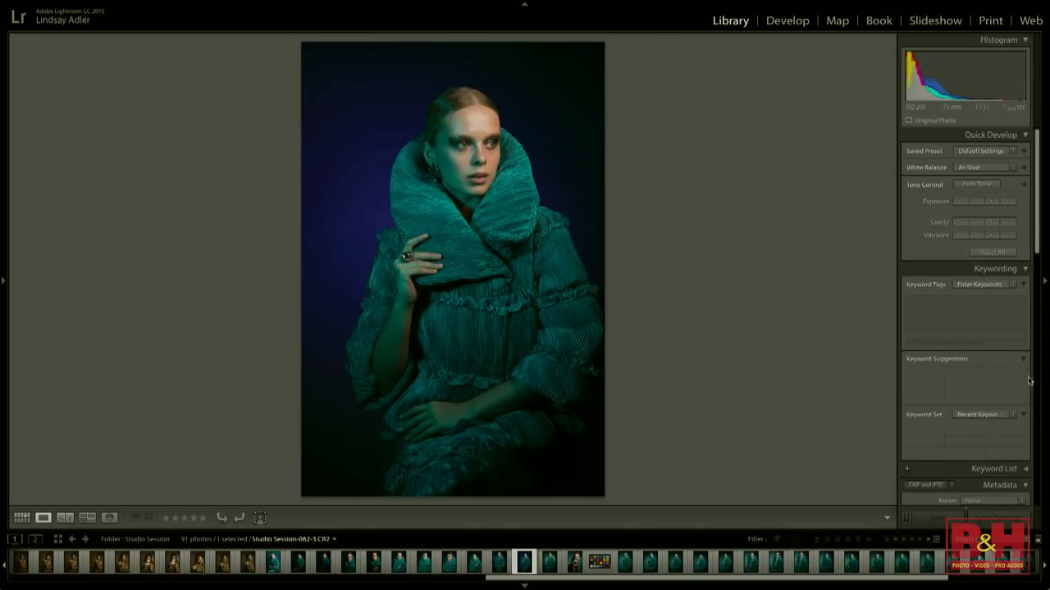
key("d")
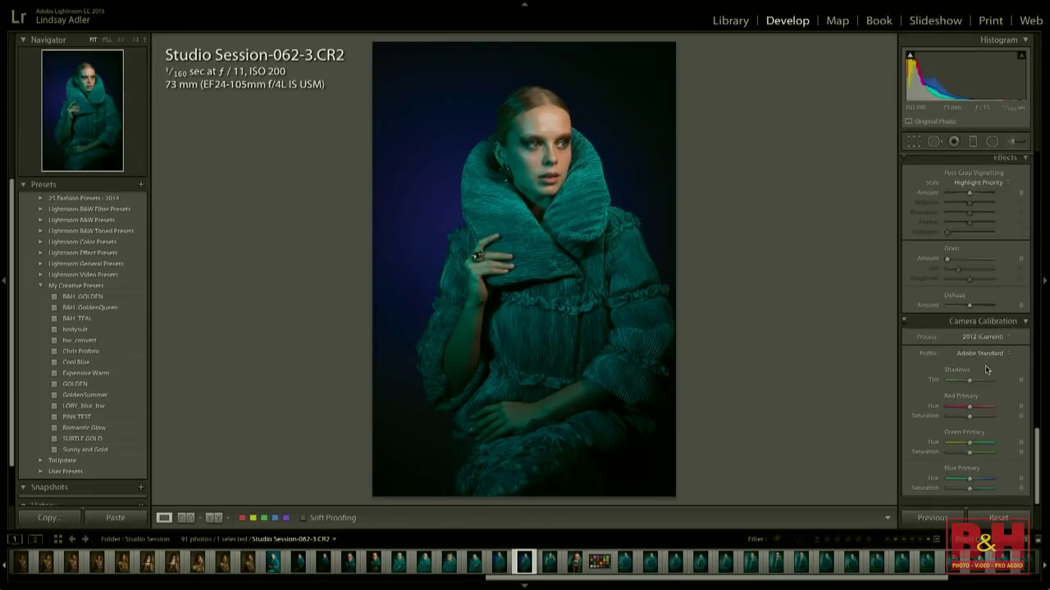
Compare the teal-coat portrait with bh_session2 and Adobe Standard, leaving its Camera Calibration profile set to bh_session2.
left_click(980, 356)
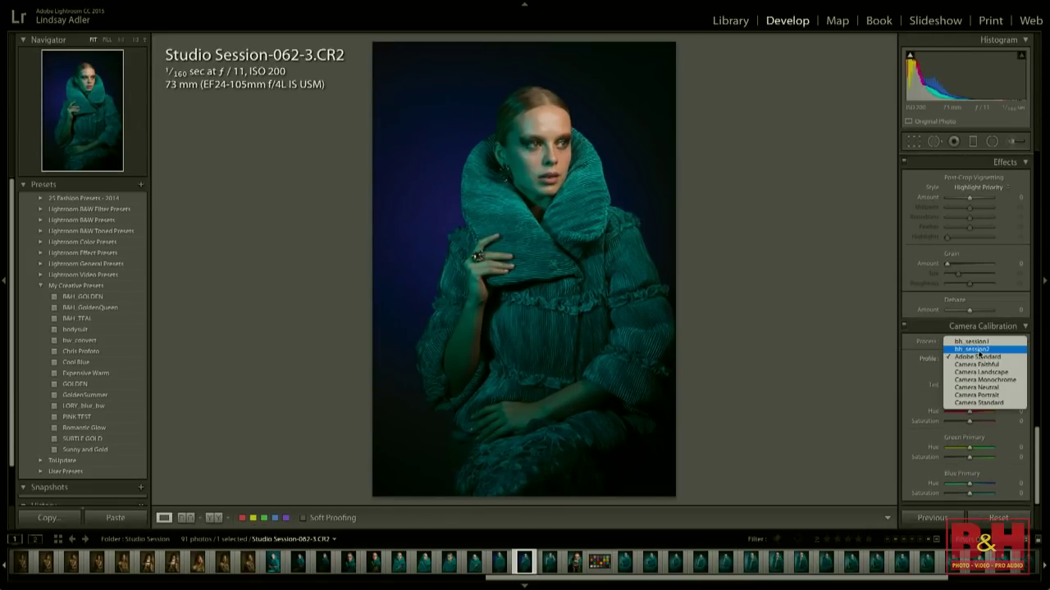
left_click(979, 351)
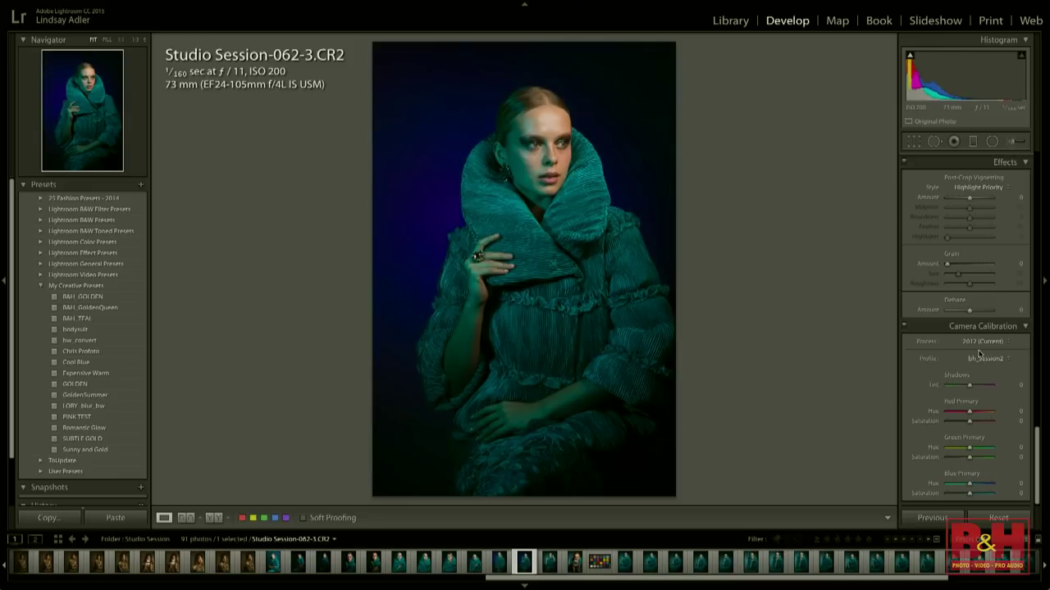
key("ctrl+z")
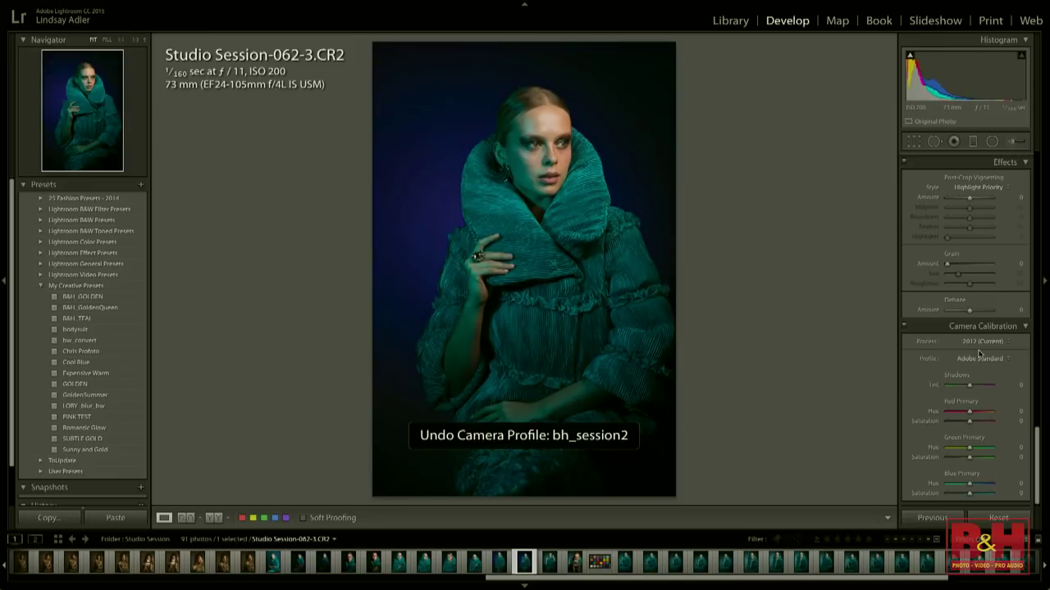
left_click(980, 359)
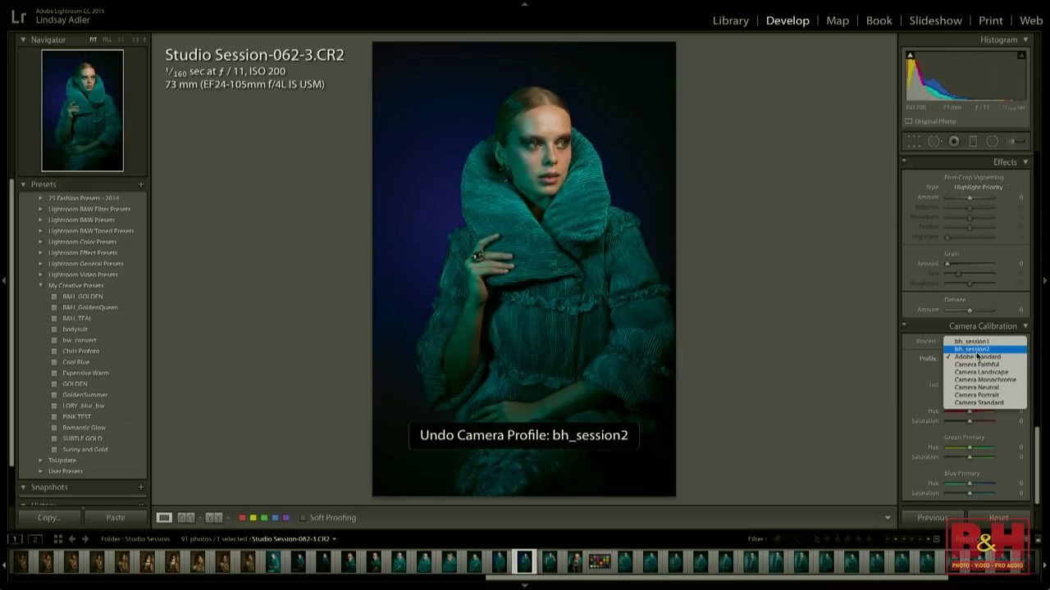
left_click(976, 349)
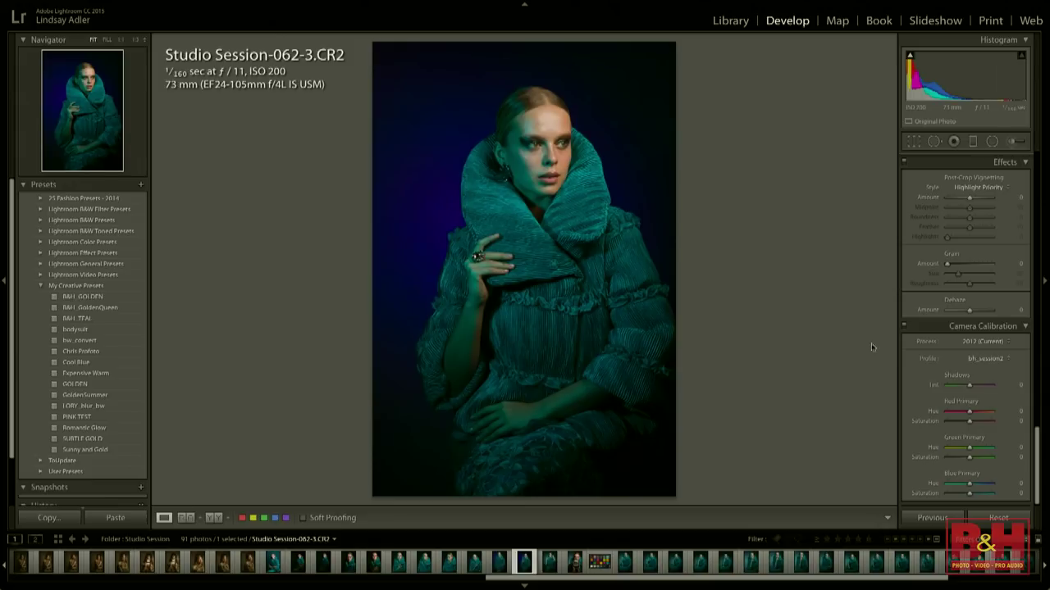
Select the photos from Studio Session-062-3.CR2 through the last one in the Library grid and synchronize its settings to them.
key("g")
left_click(38, 432, "shift")
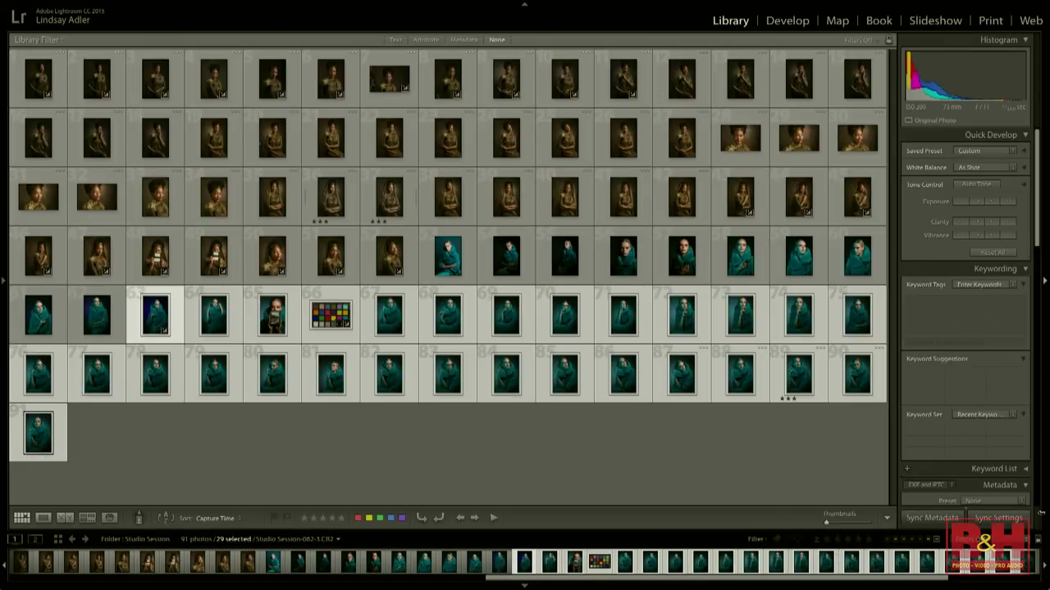
left_click(998, 518)
left_click(859, 273)
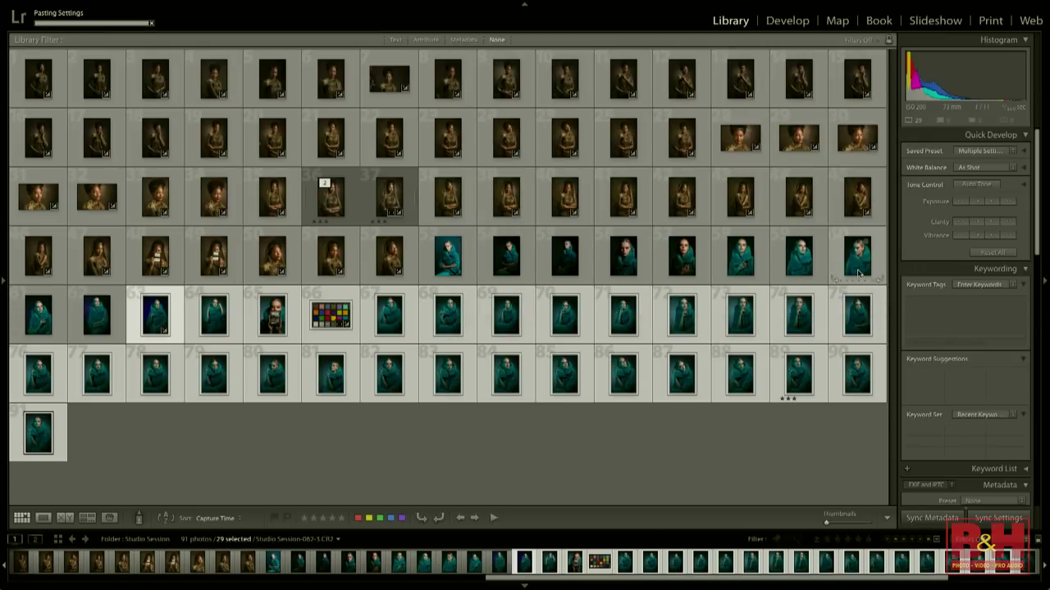
Clear the photo selection and open the three-star portrait Studio Session-088-2.CR2 in the Develop module.
left_click(780, 445)
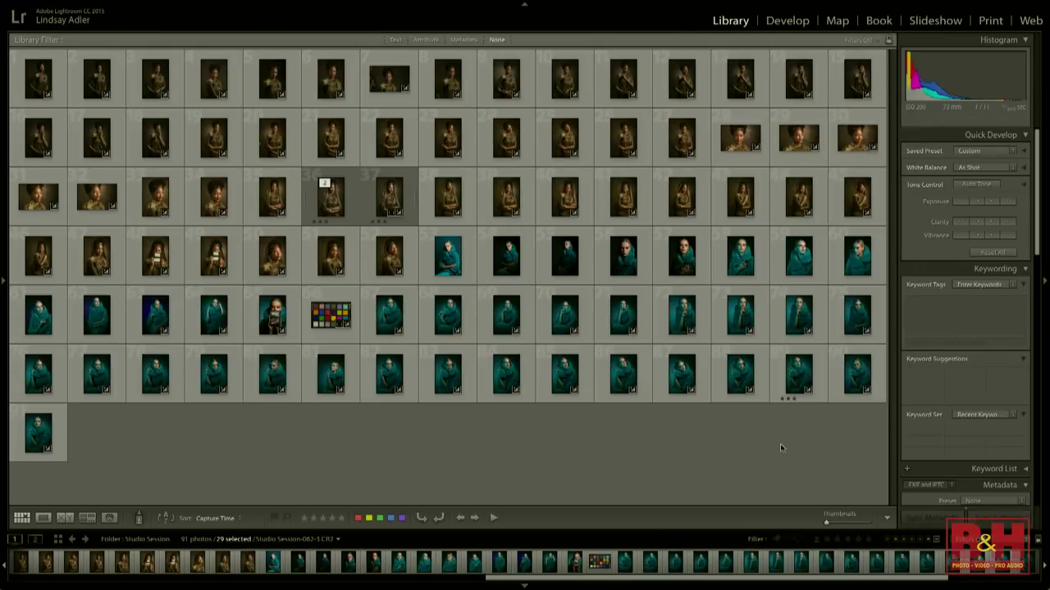
double_click(792, 369)
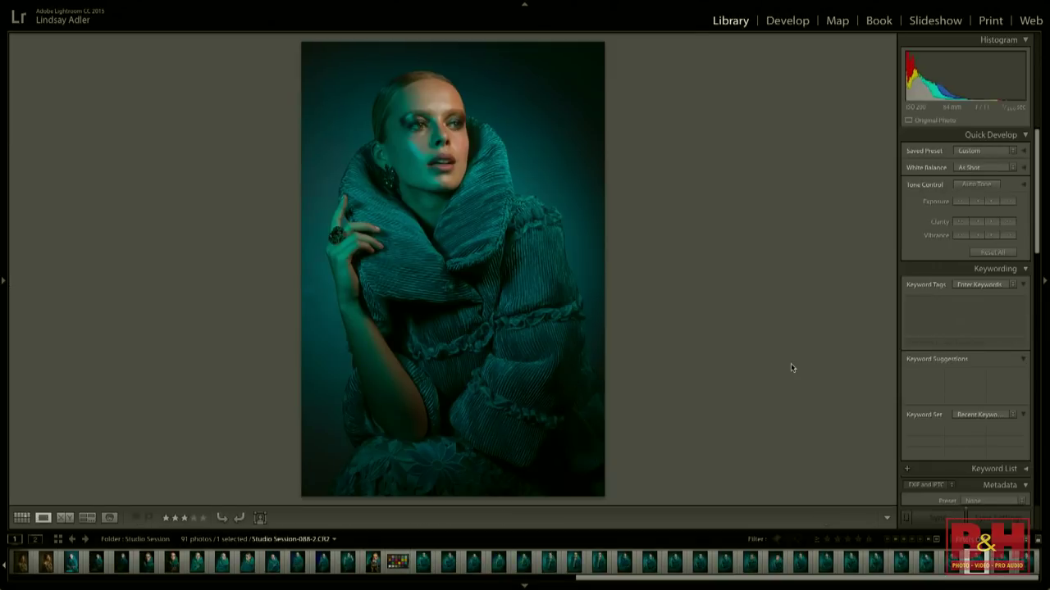
key("d")
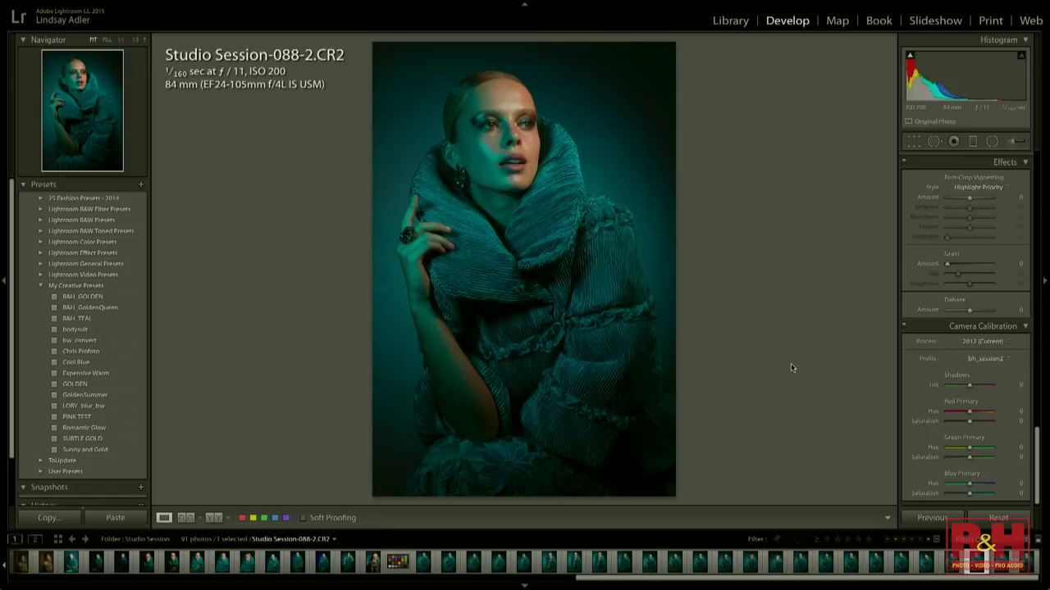
Lower the Red and Orange saturation of the skin with the targeted adjustment tool on the cheek, taking Orange to -33.
scroll(976, 361, "up", 10)
scroll(965, 332, "up", 5)
scroll(976, 353, "down", 6)
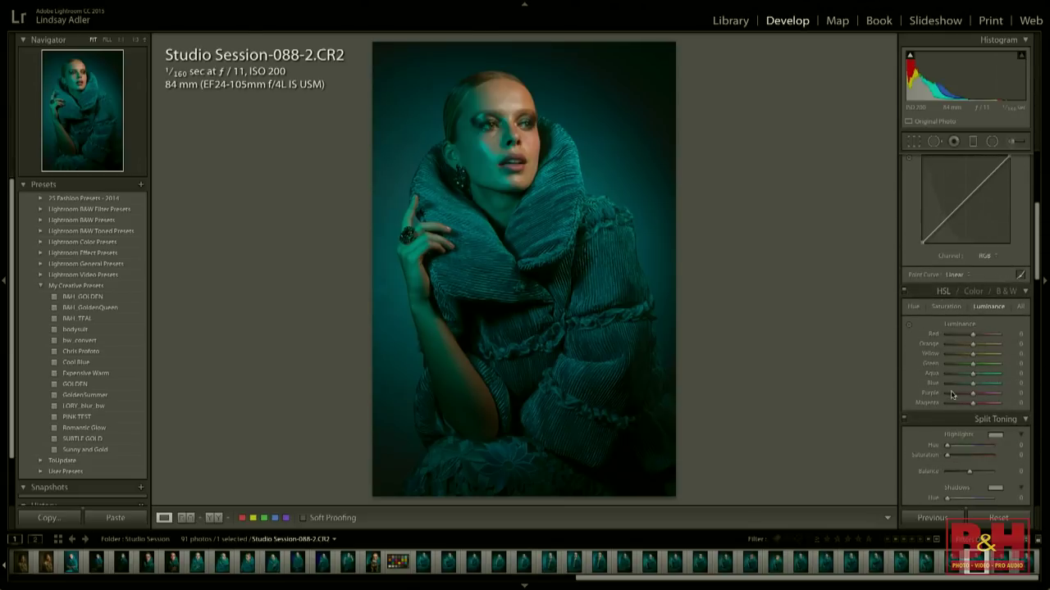
left_click(943, 307)
left_click(909, 326)
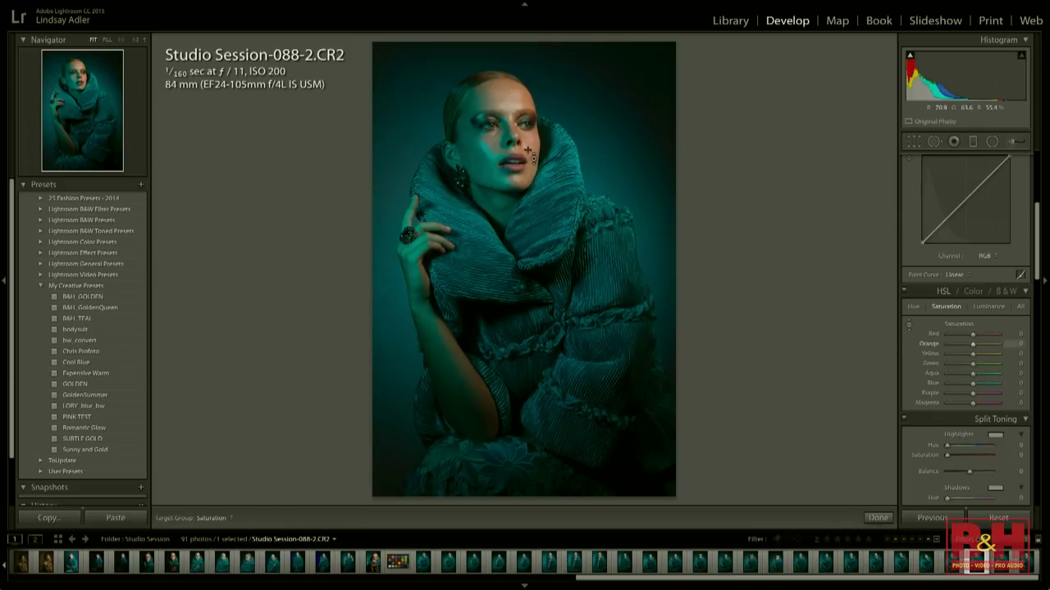
left_click_drag(531, 146, 535, 175)
left_click_drag(534, 145, 535, 151)
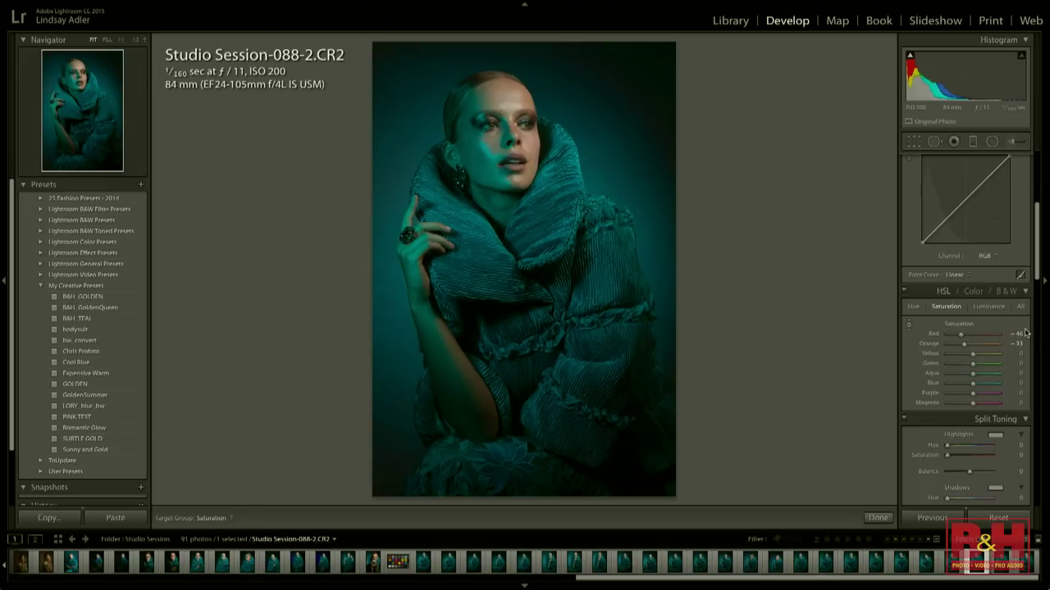
Brighten the skin by raising the Orange and Red luminance with the targeted adjustment tool on the cheek.
left_click(988, 307)
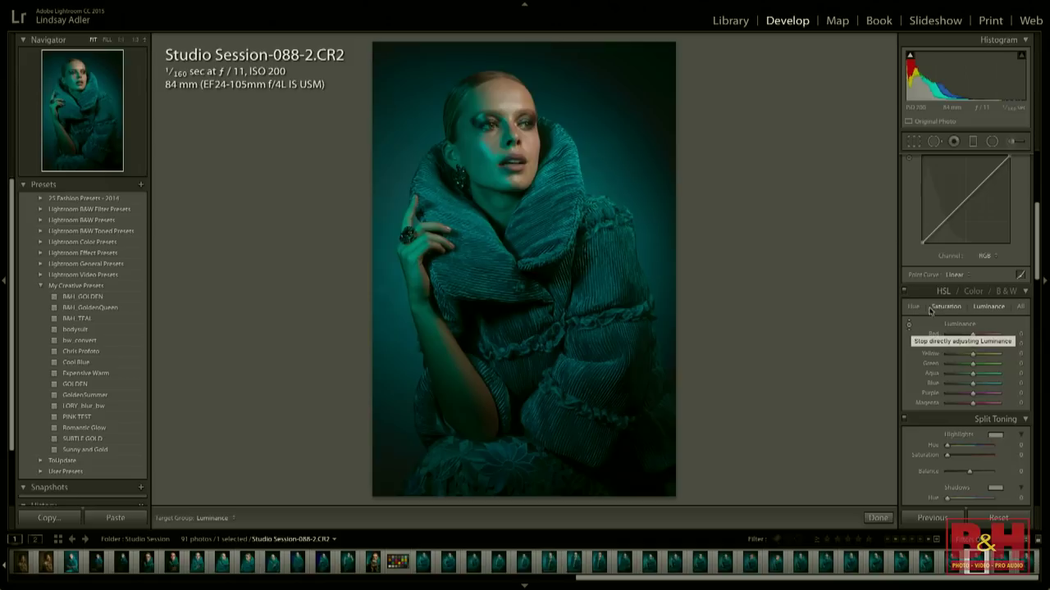
left_click(909, 327)
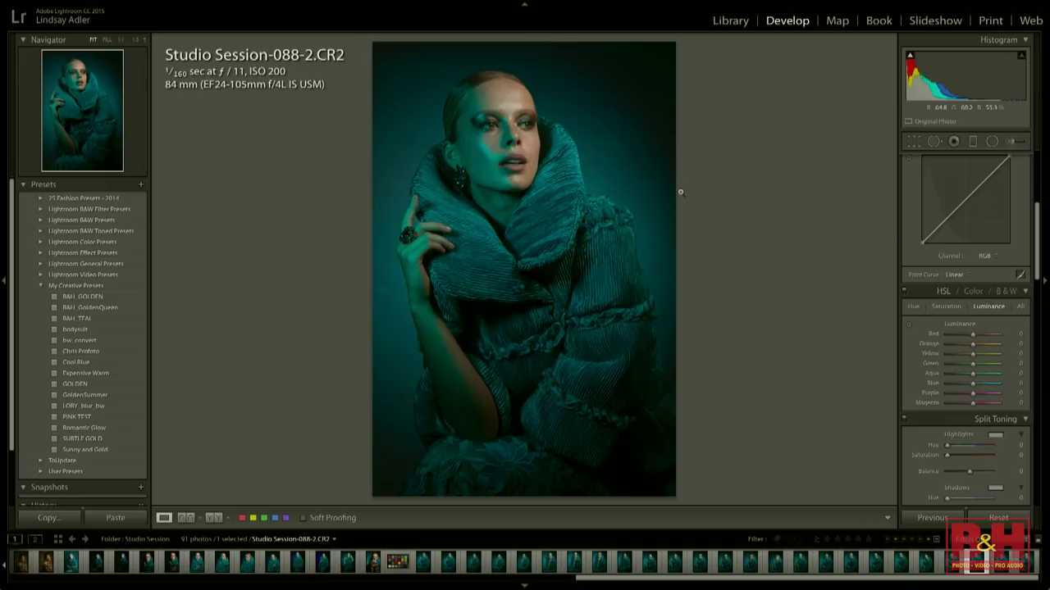
left_click(908, 326)
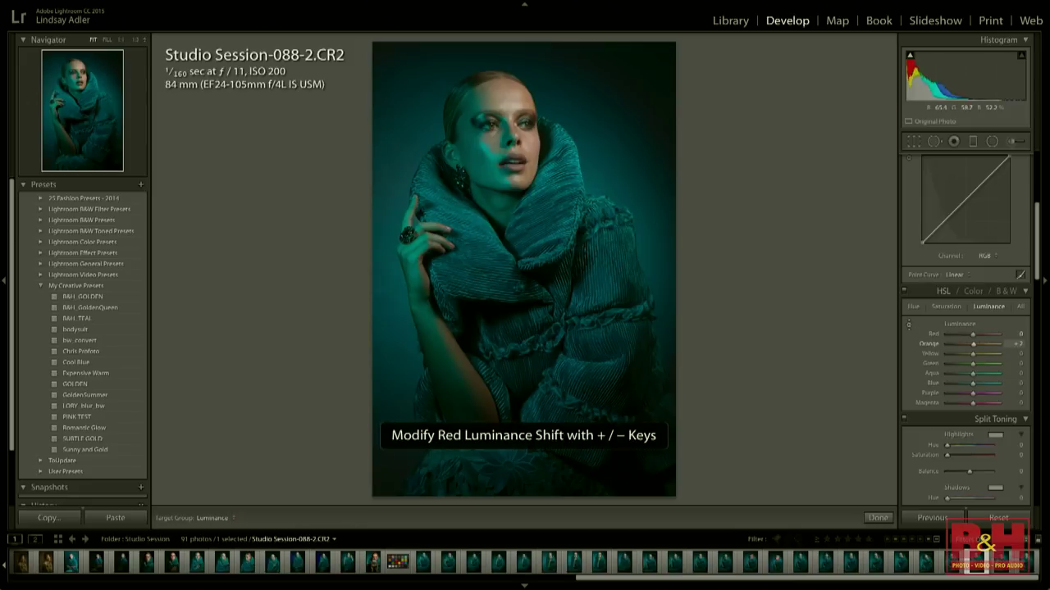
key("plus")
key("minus")
key("minus")
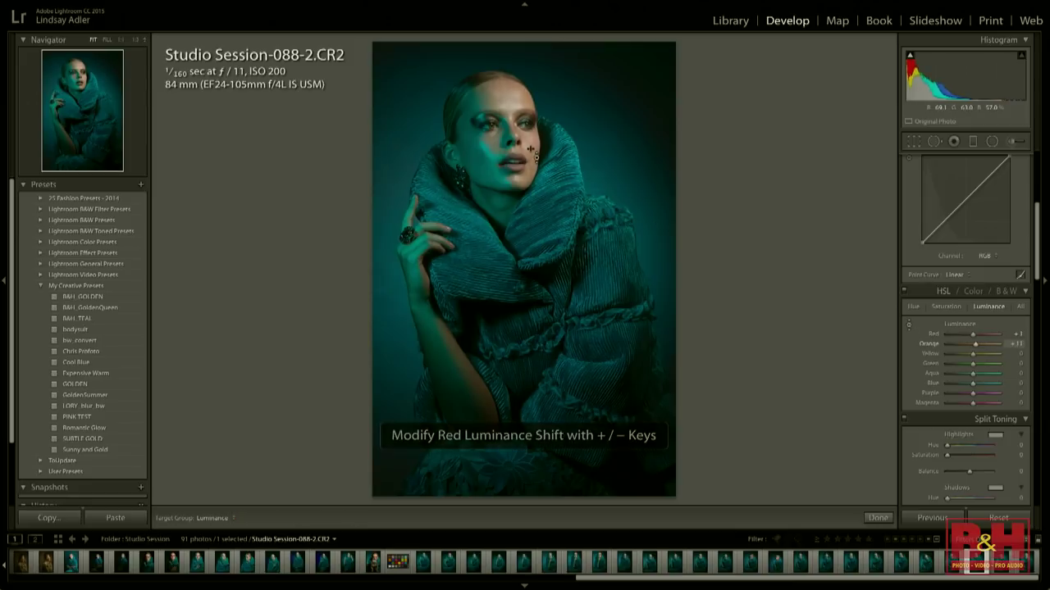
key("plus")
key("plus")
key("plus")
key("plus")
key("minus")
key("minus")
key("Escape")
Brighten the portrait with the basic tone adjustments and set the post-crop vignette amount to -14.
scroll(984, 334, "up", 5)
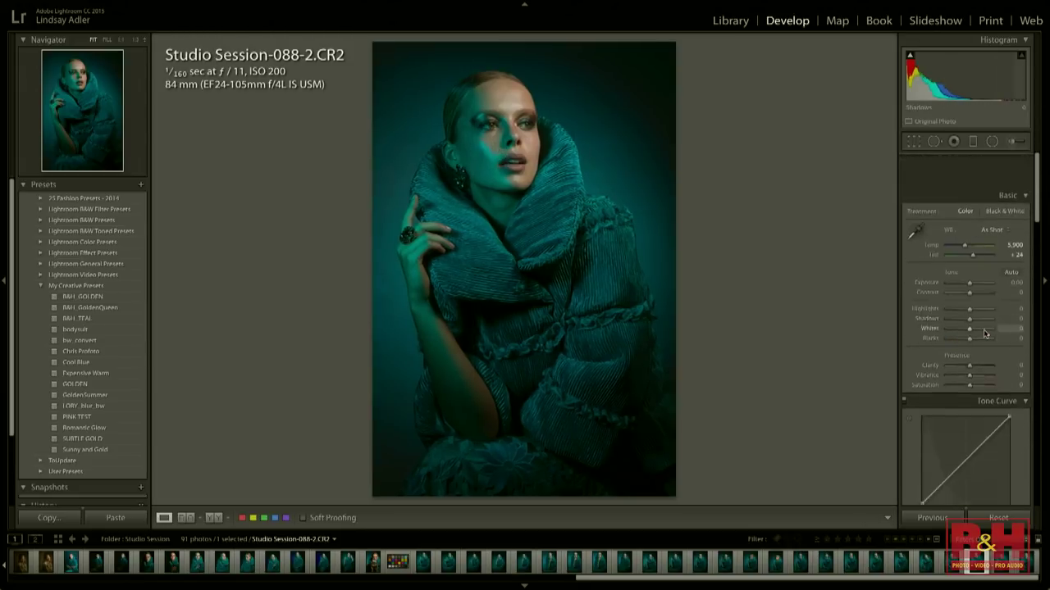
left_click_drag(975, 330, 972, 331)
left_click_drag(970, 247, 978, 287)
scroll(976, 282, "down", 15)
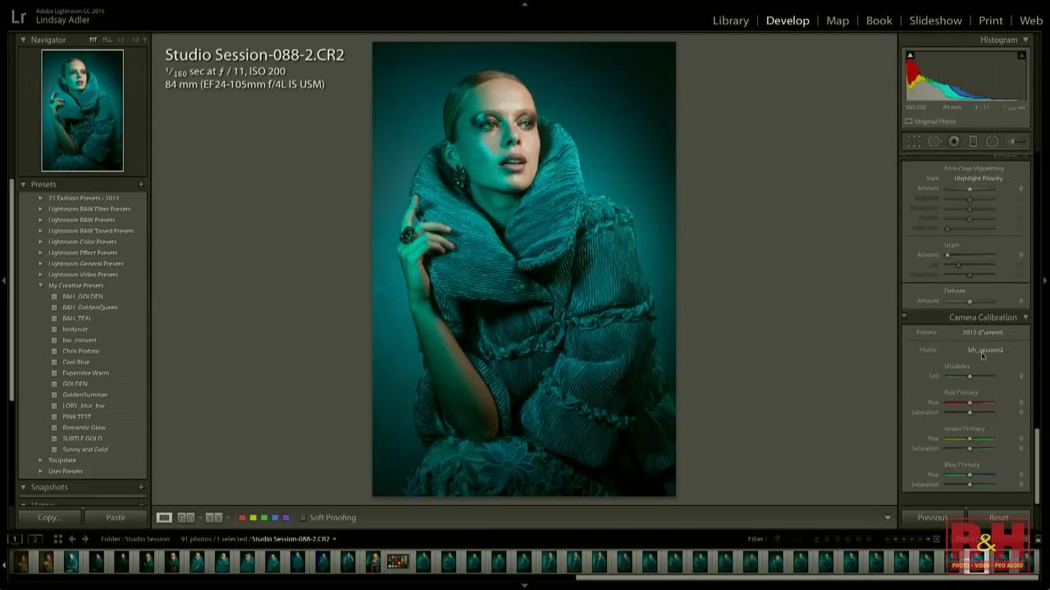
mouse_move(968, 199)
left_mouse_down()
mouse_move(988, 199)
mouse_move(967, 200)
left_mouse_up()
Send the adjusted portrait to Photoshop for editing, opening it anyway despite the Camera Raw compatibility notice.
mouse_move(564, 5)
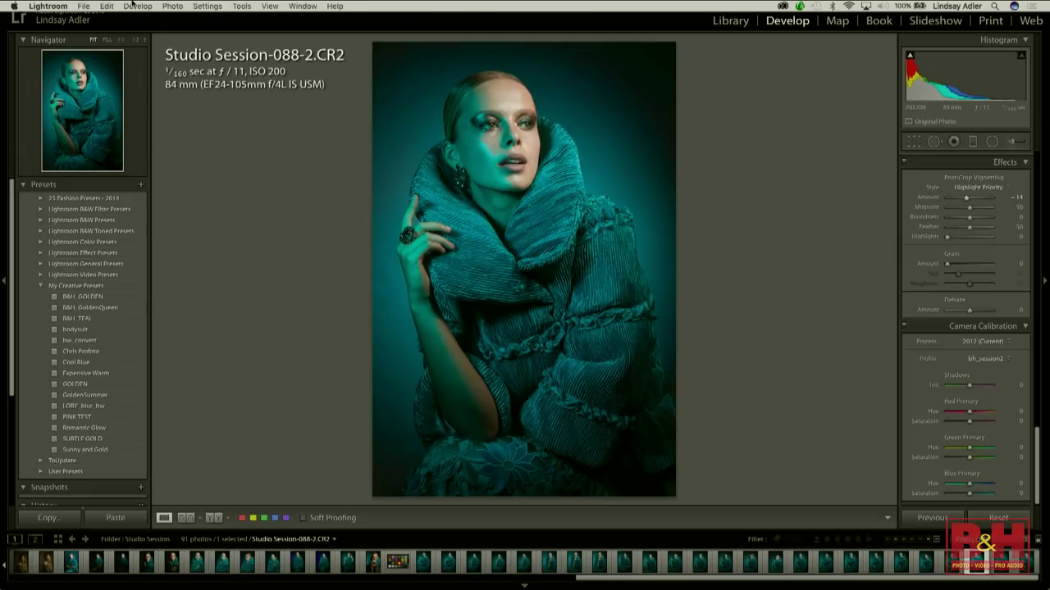
left_click(172, 6)
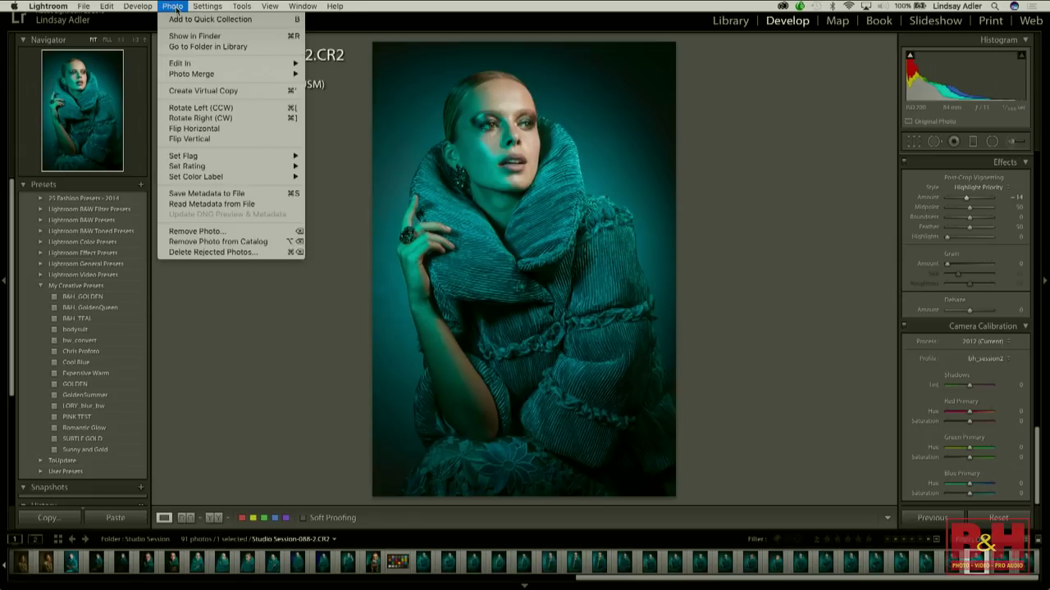
mouse_move(197, 66)
left_click(357, 60)
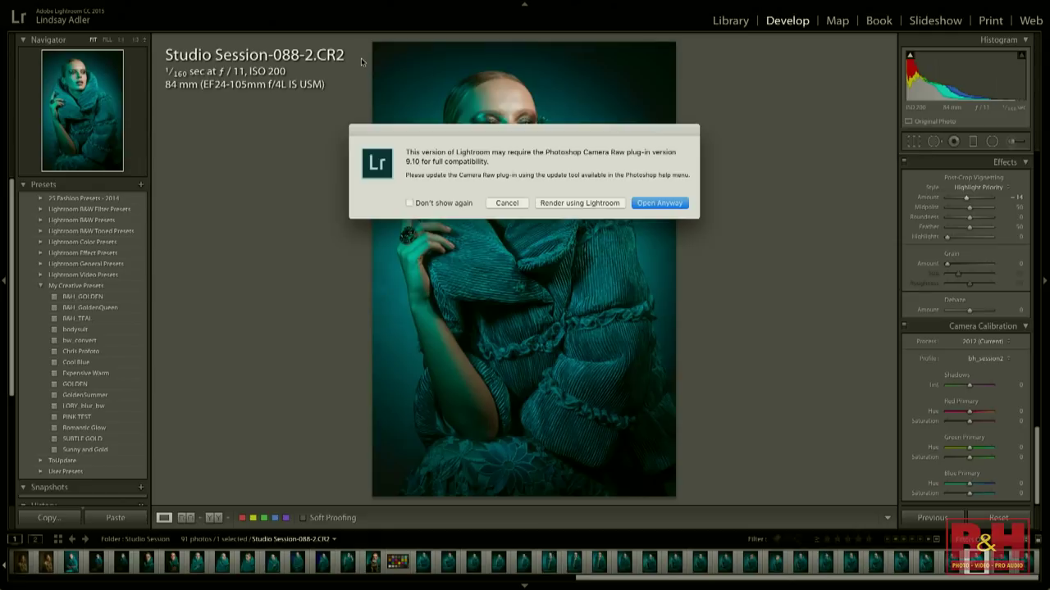
left_click(663, 206)
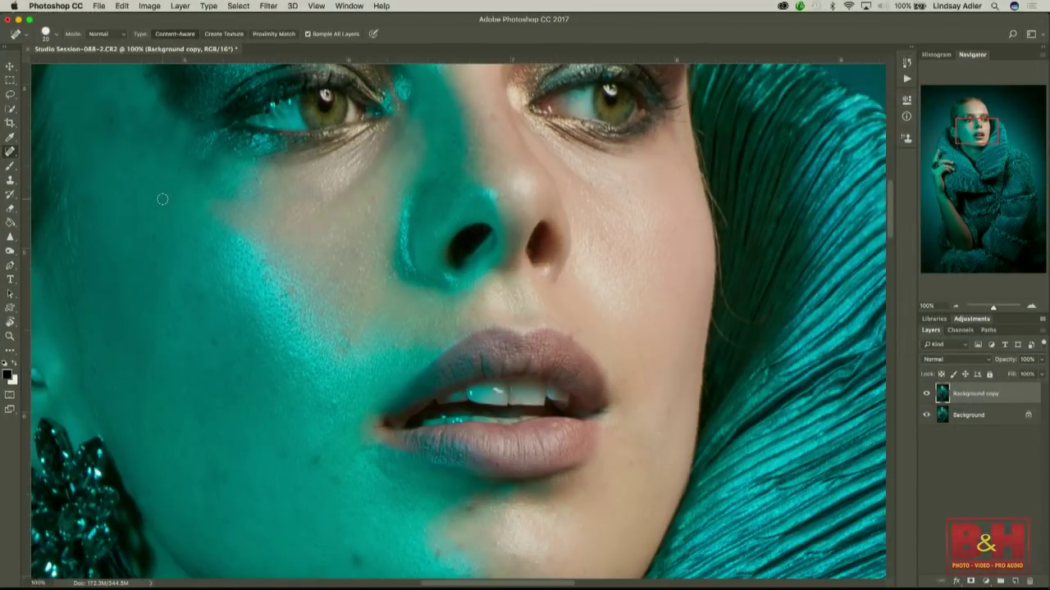
Remove the small dark blemishes on the cheek and chin of the Background copy layer with the Spot Healing Brush.
scroll(216, 367, "down", 3)
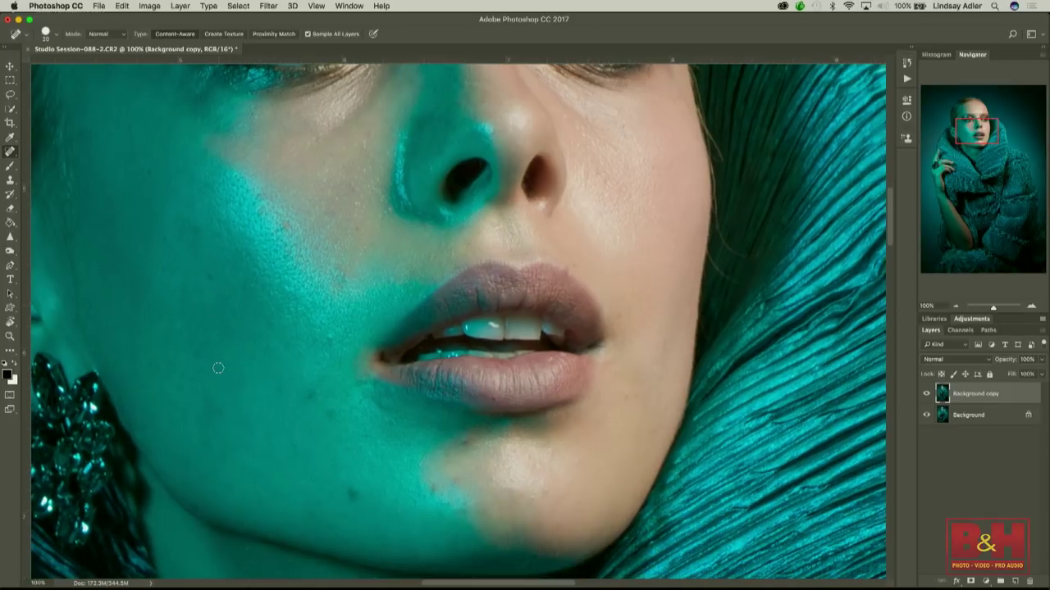
left_click(309, 395)
left_click(347, 490)
left_click(332, 336)
left_click(329, 410)
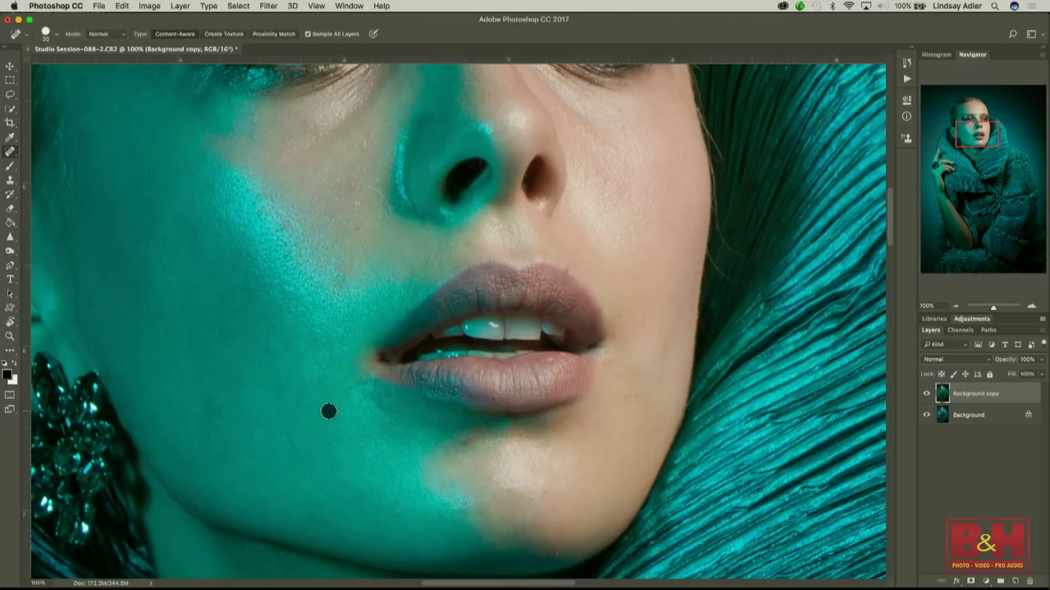
left_click(461, 437)
scroll(488, 301, "up", 5)
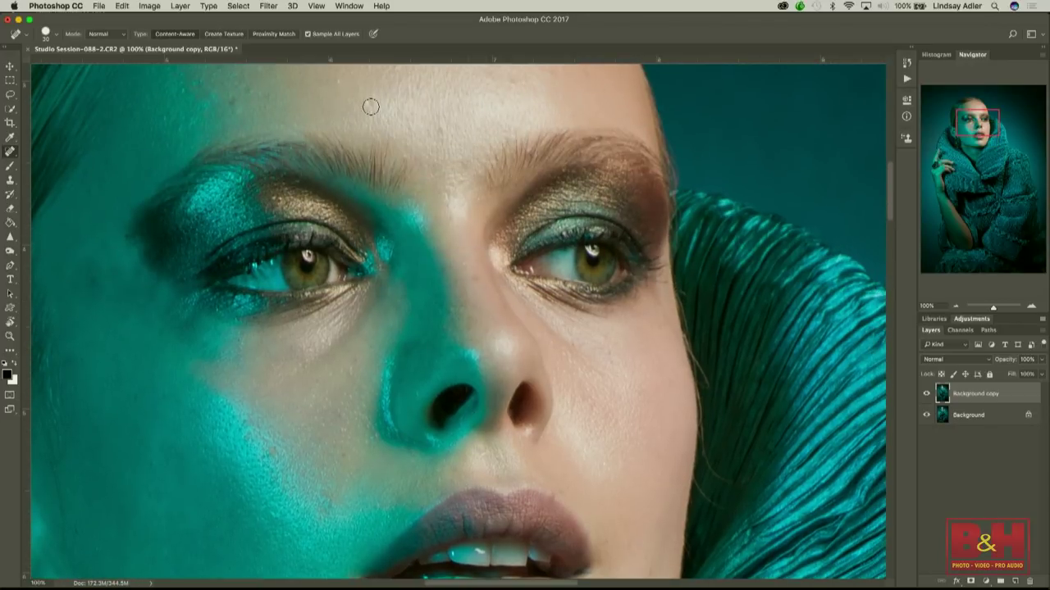
scroll(367, 104, "up", 3)
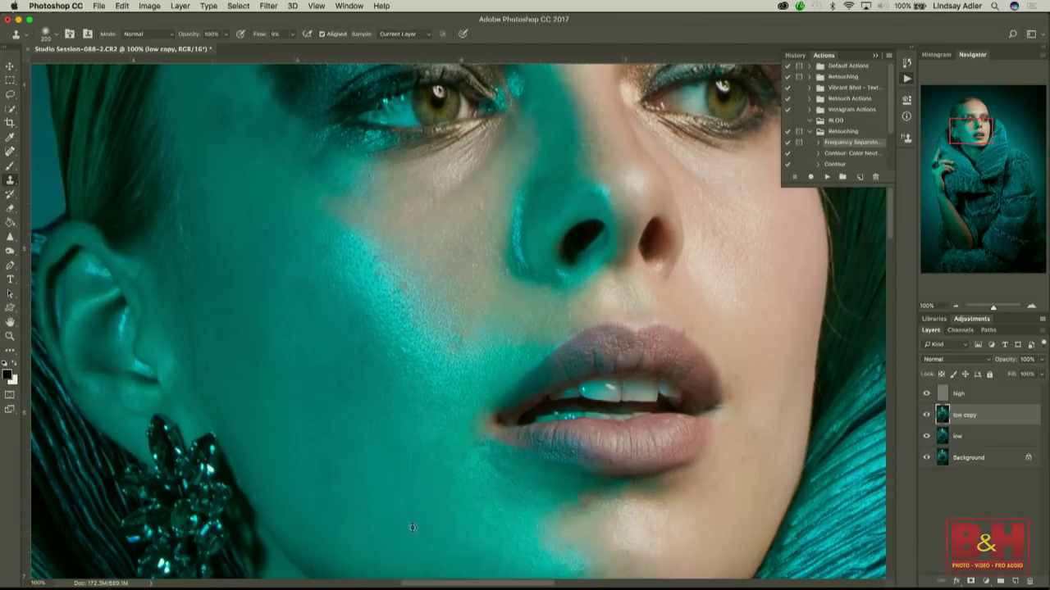
Examine the skin on the face, hand and forearm up close, and zoom out to 21.22% to review the whole coat.
scroll(301, 439, "down", 3)
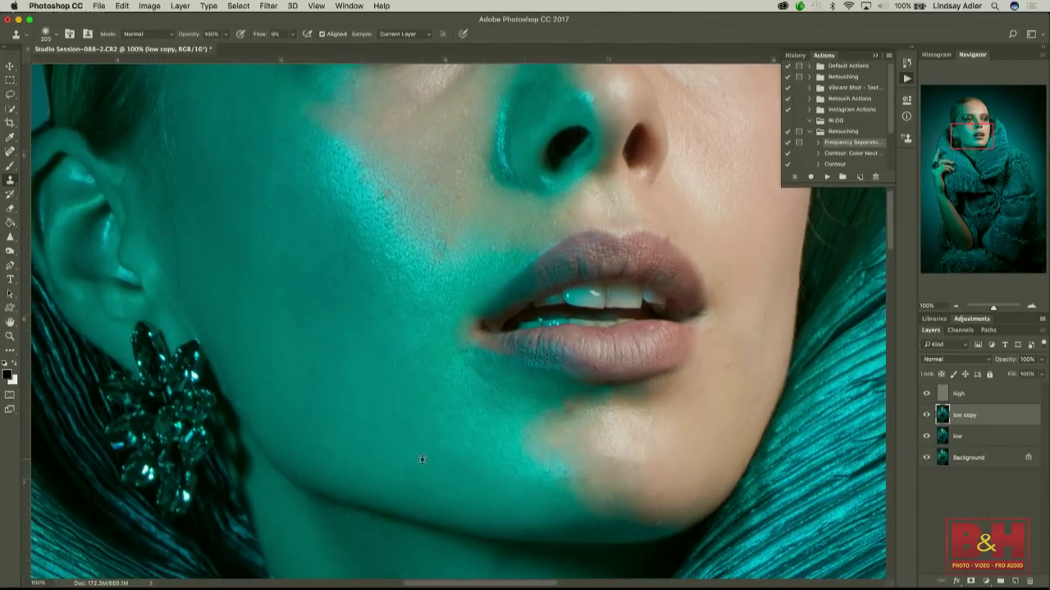
scroll(345, 295, "up", 1)
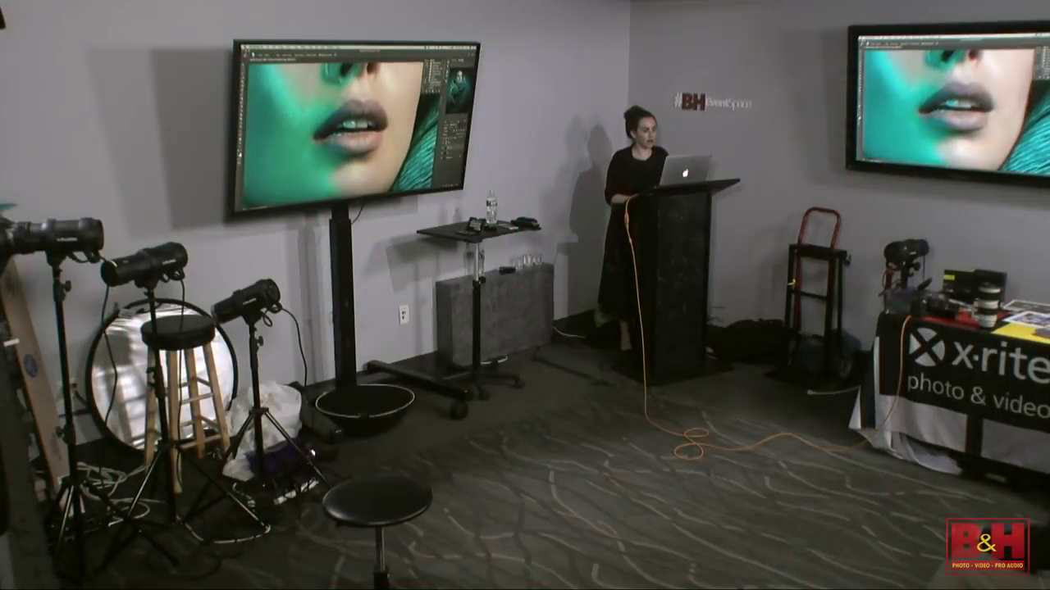
scroll(344, 123, "up", 5)
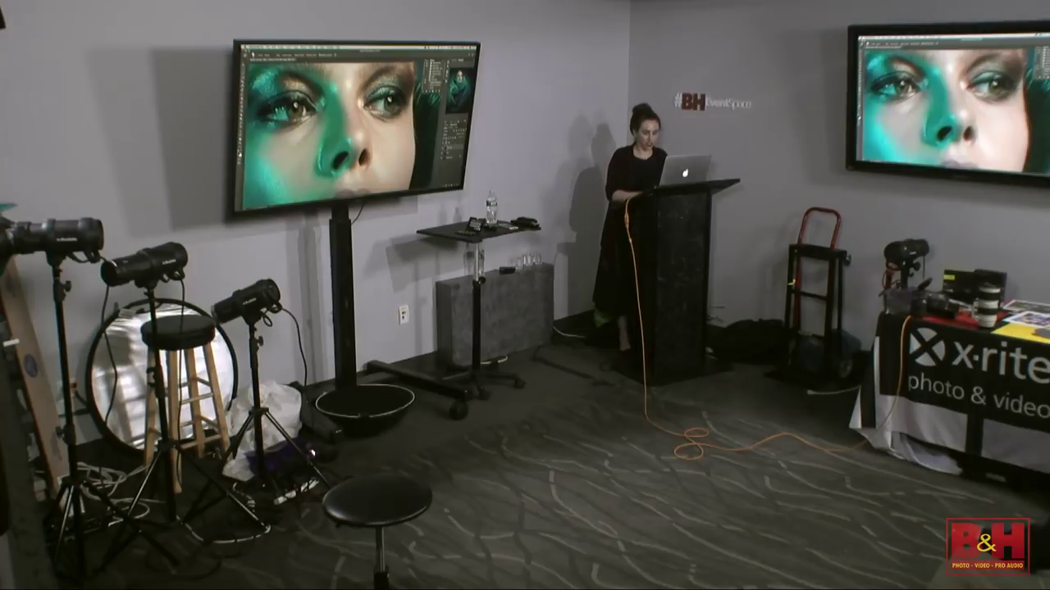
scroll(344, 123, "up", 3)
scroll(344, 123, "down", 8)
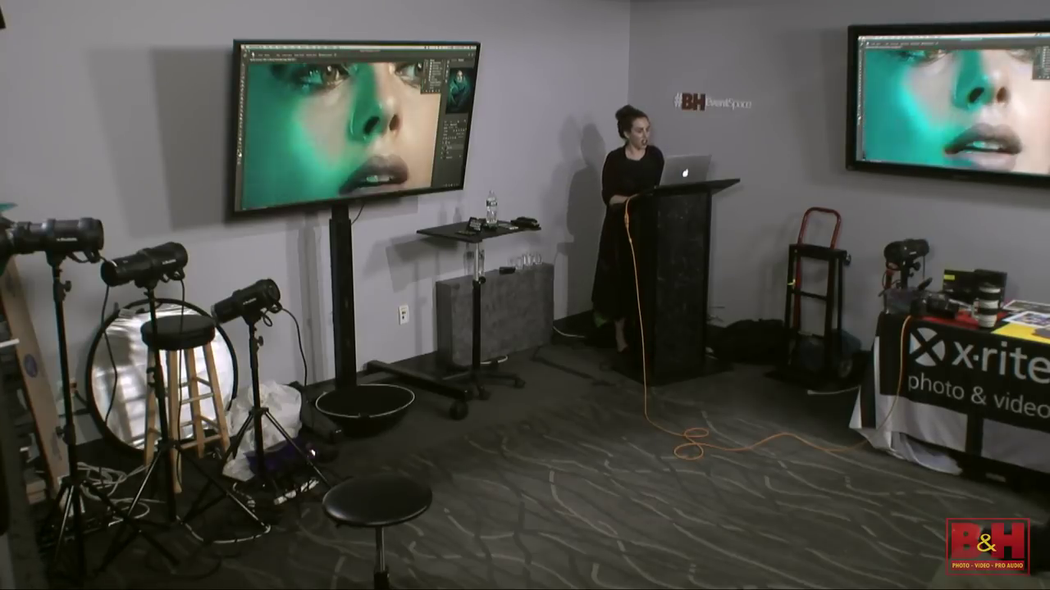
scroll(344, 123, "down", 6)
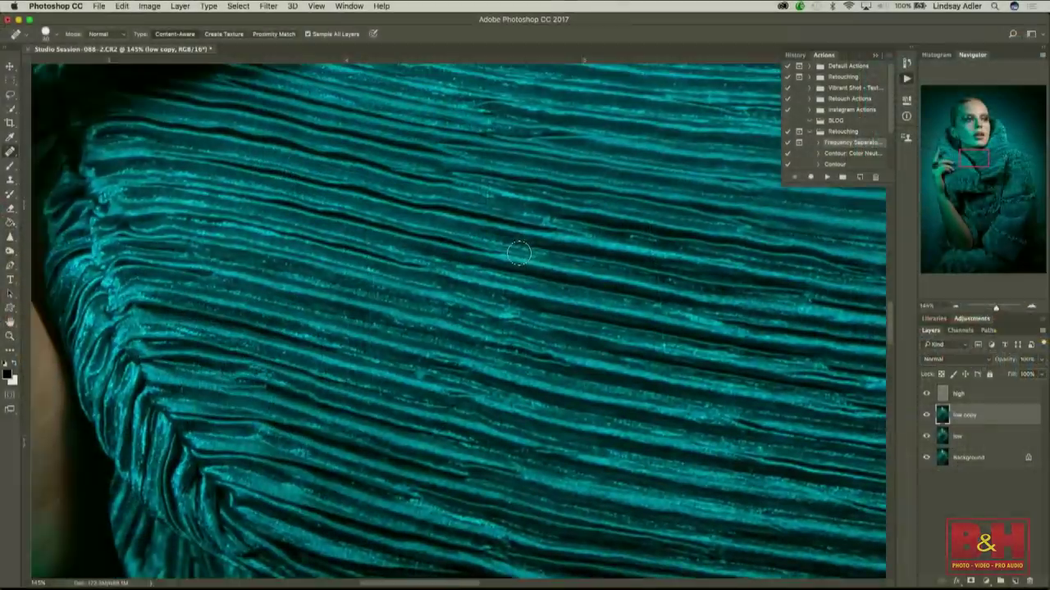
scroll(518, 254, "down", 8)
scroll(518, 253, "left", 8)
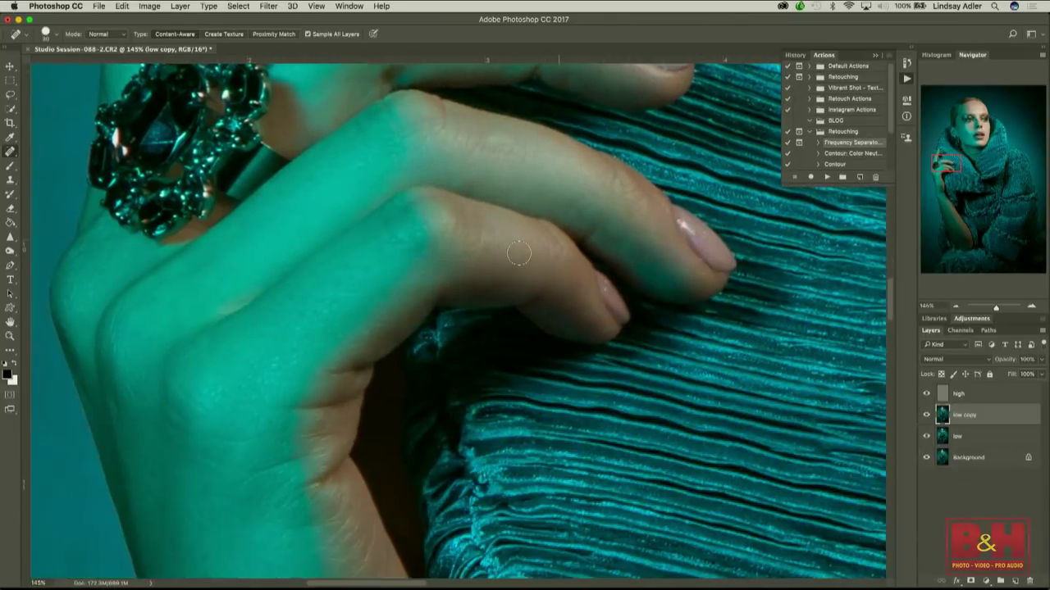
scroll(518, 254, "down", 10)
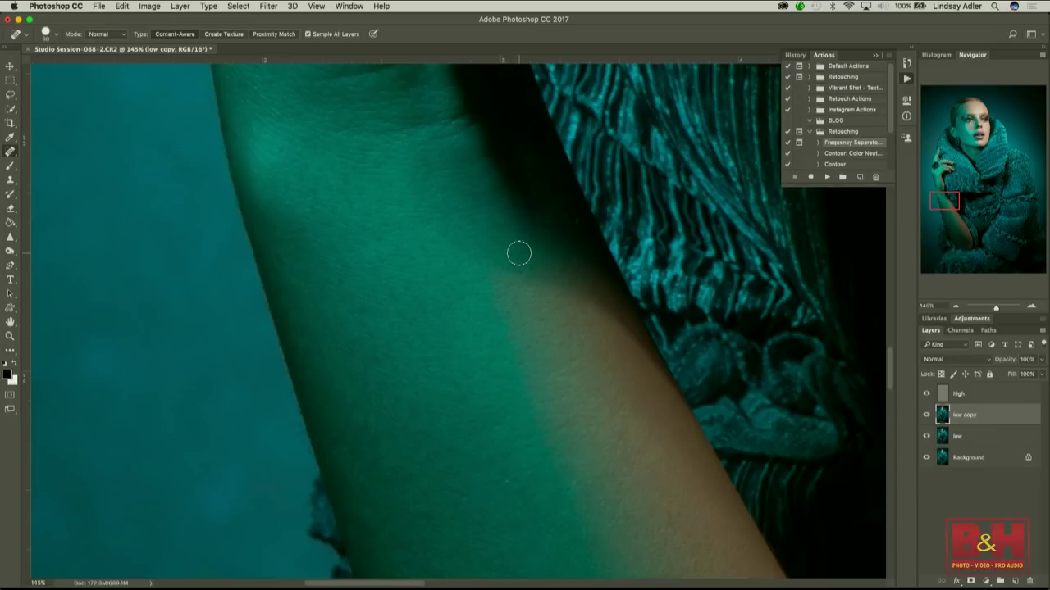
left_click_drag(984, 307, 988, 312)
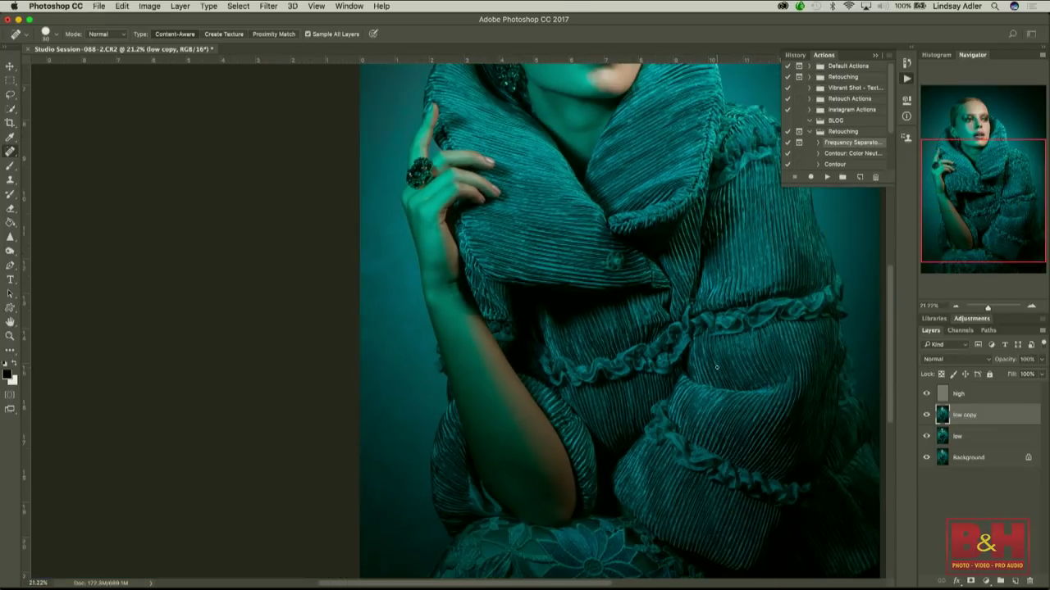
Flatten the image, merging the high, low copy and low layers into the Background.
scroll(716, 367, "right", 4)
scroll(716, 366, "down", 2)
left_click(268, 6)
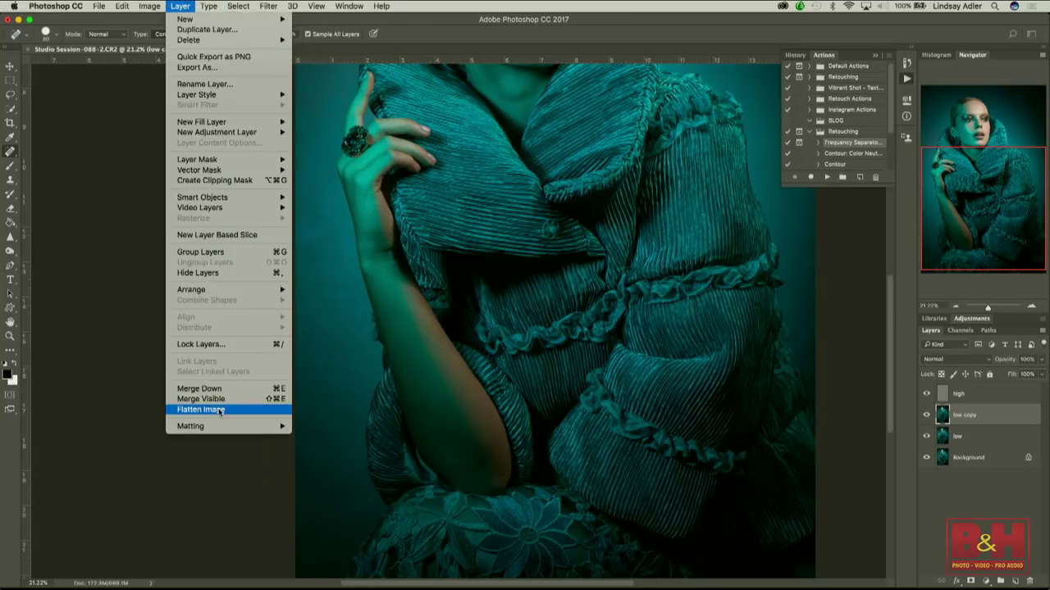
left_click(219, 411)
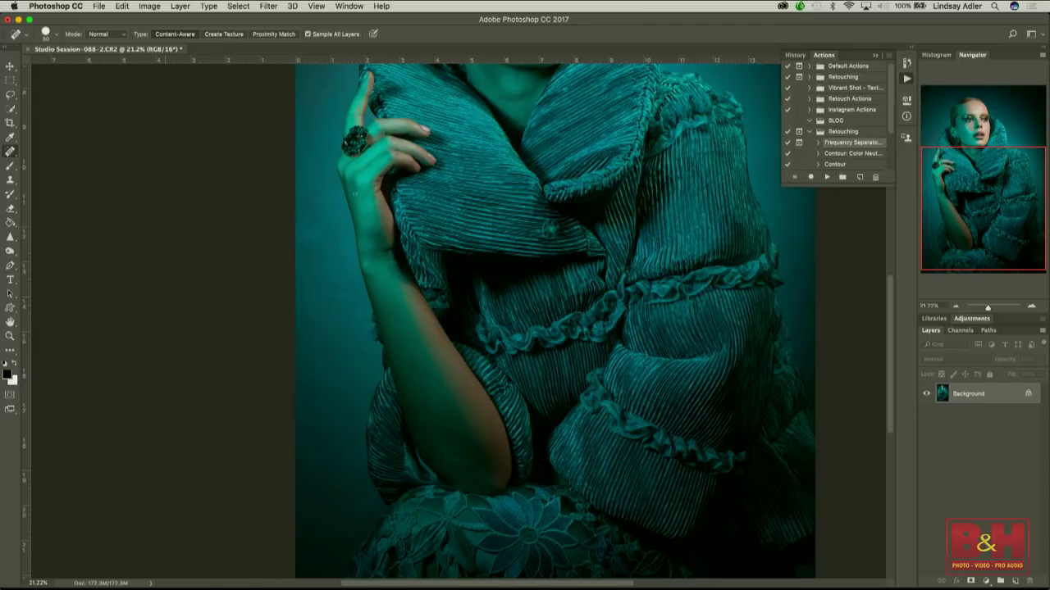
Compare the whole portrait's original opening state with its flattened retouched state in the document history.
scroll(438, 317, "up", 3)
left_click_drag(994, 314, 986, 311)
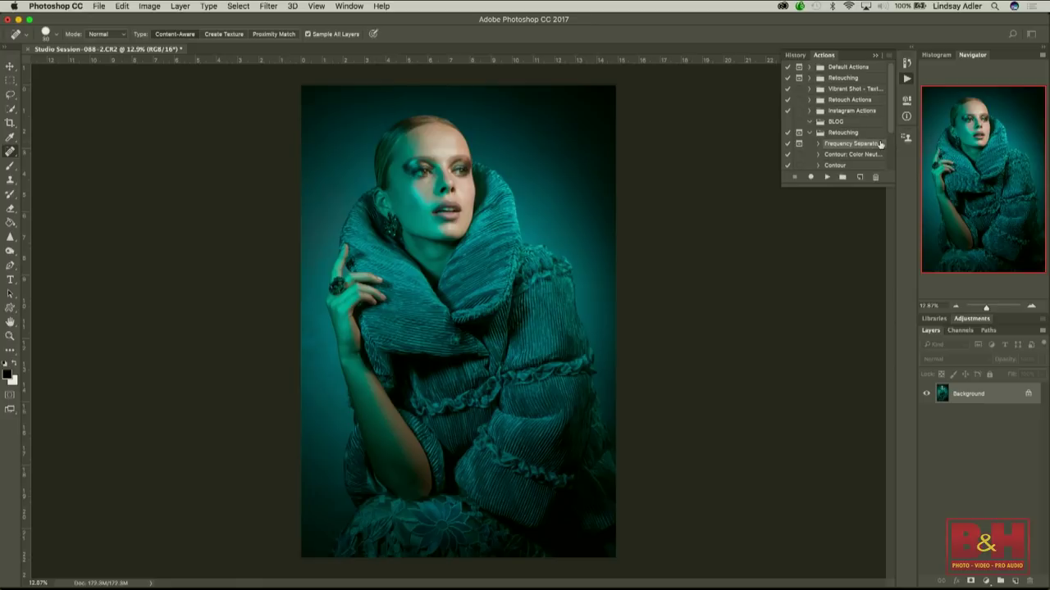
left_click(795, 55)
scroll(824, 106, "up", 10)
left_click(825, 75)
scroll(833, 115, "down", 10)
left_click(825, 162)
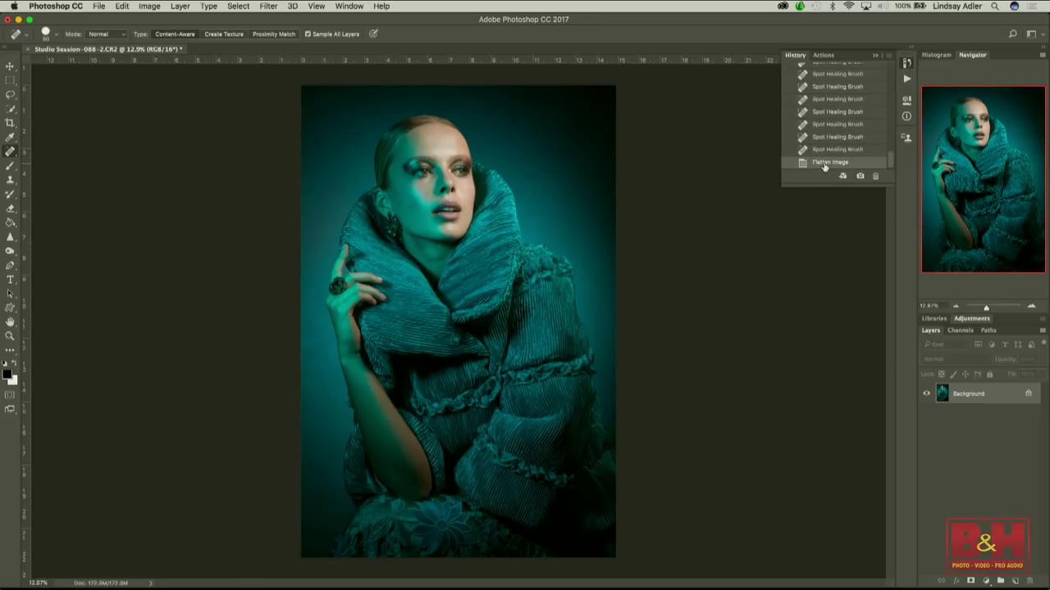
Save the flattened portrait as Studio Session-088-2.tif in the Studio Session folder, with no image compression and interleaved pixel order.
left_click(349, 6)
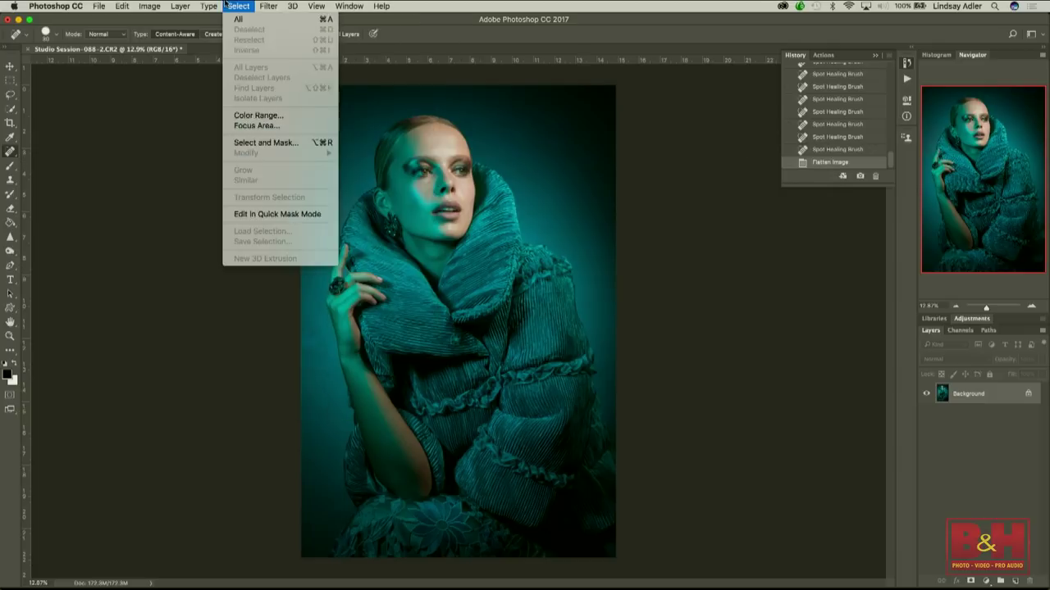
left_click(180, 5)
left_click(98, 6)
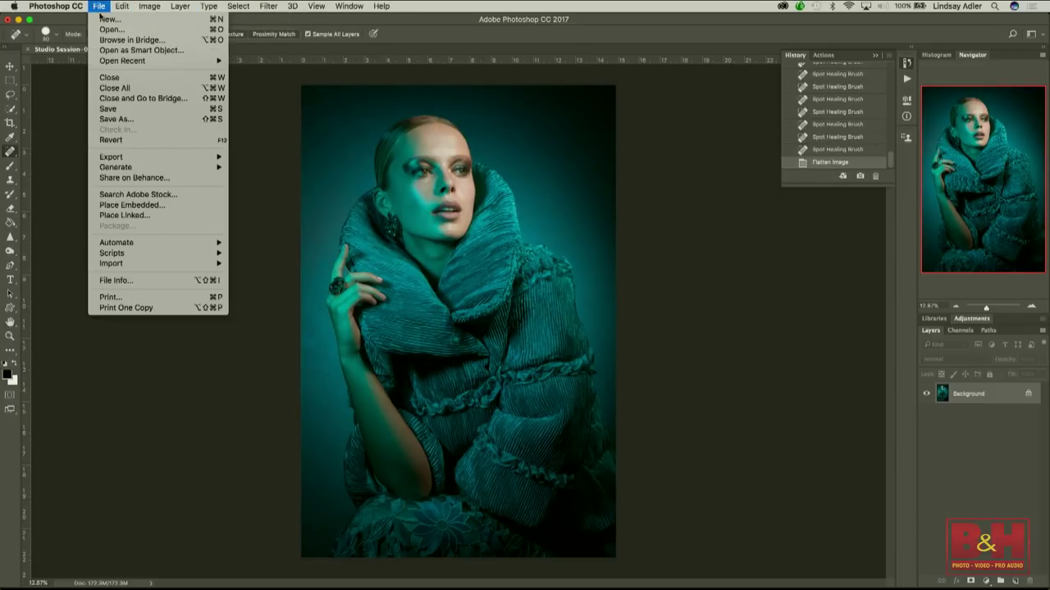
left_click(123, 119)
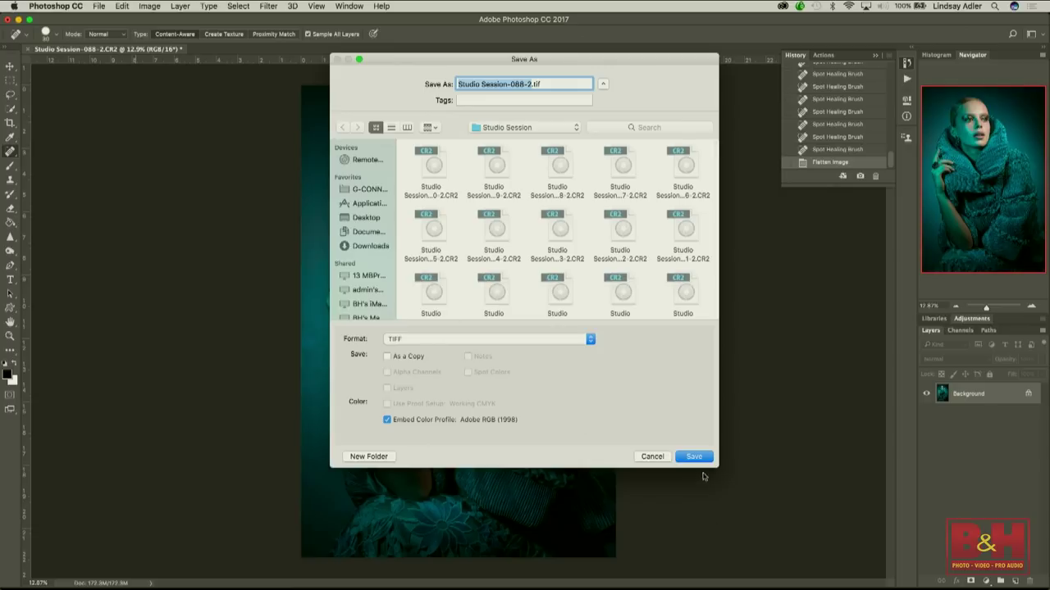
left_click(693, 457)
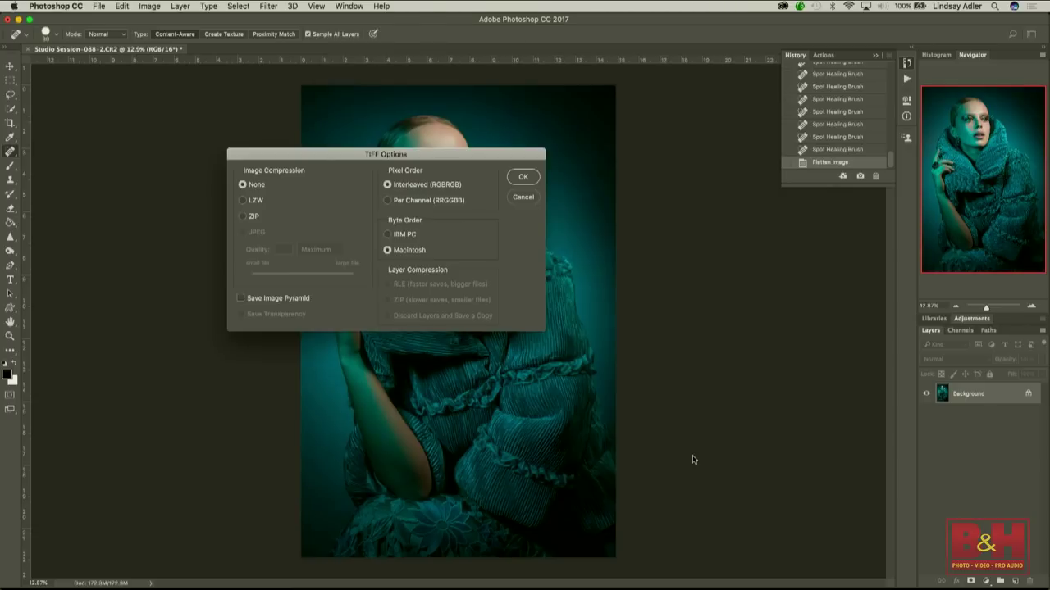
left_click(511, 178)
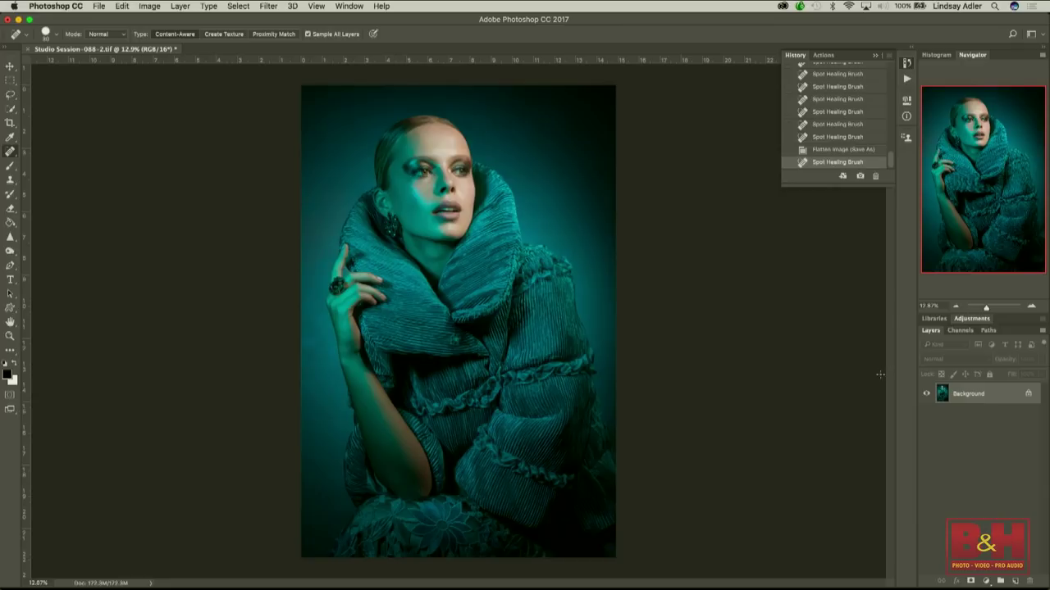
Examine the coat collar texture and the retouched skin around the eyes and nose up close at 182.21%.
left_click_drag(985, 308, 988, 307)
scroll(657, 396, "up", 3)
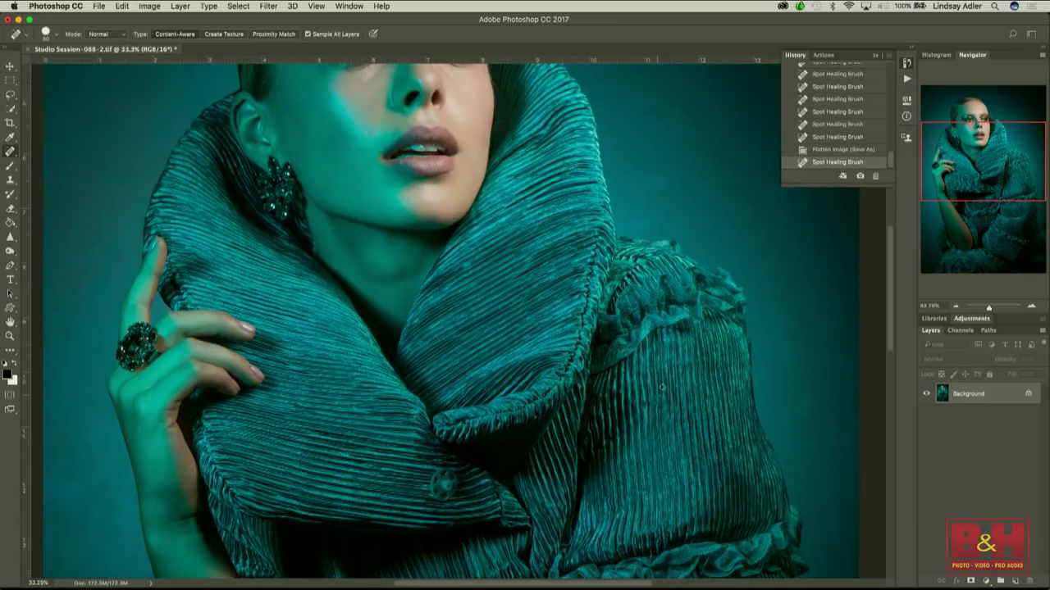
left_click_drag(994, 305, 1001, 306)
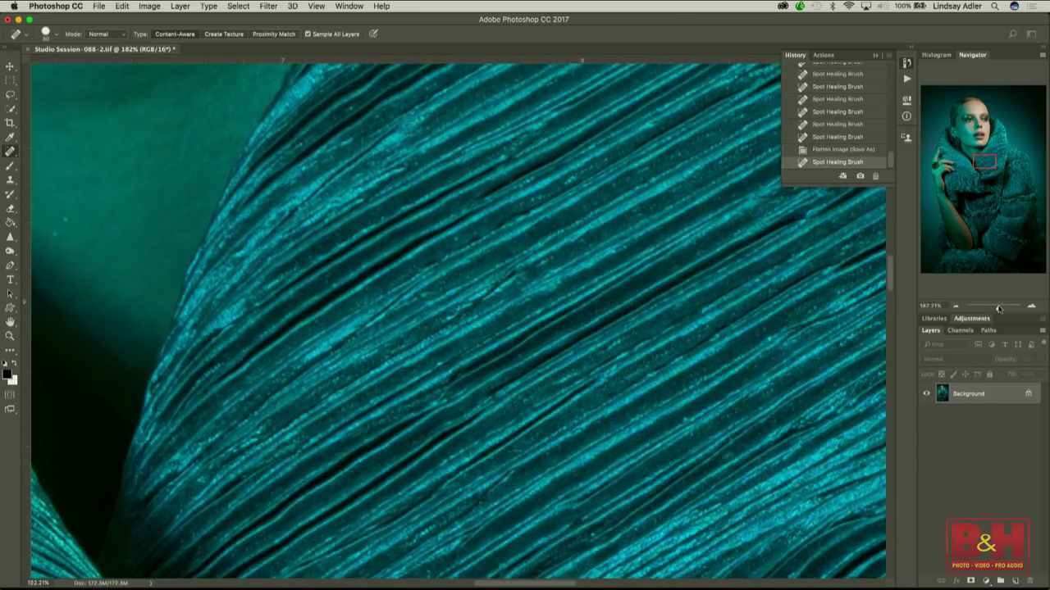
scroll(682, 379, "up", 5)
scroll(682, 379, "up", 5)
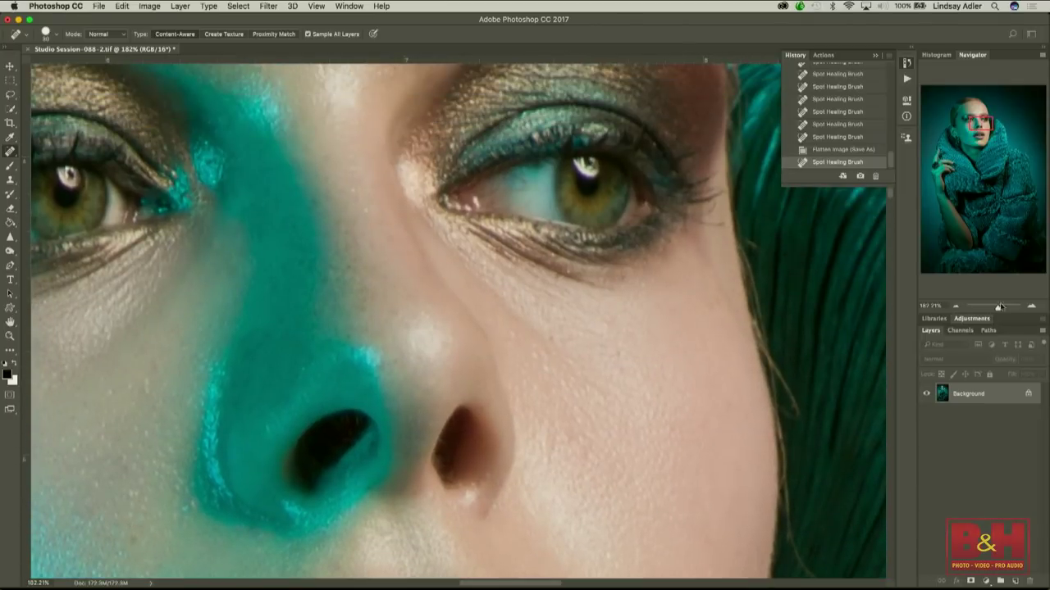
left_click_drag(997, 310, 986, 309)
Save a JPEG copy, Studio Session-088-2.jpg, in the photographer's folder on the CANON 64GB drive at quality 12 with Baseline ("Standard") format.
left_click(56, 6)
mouse_move(98, 6)
left_click(134, 119)
left_click(424, 337)
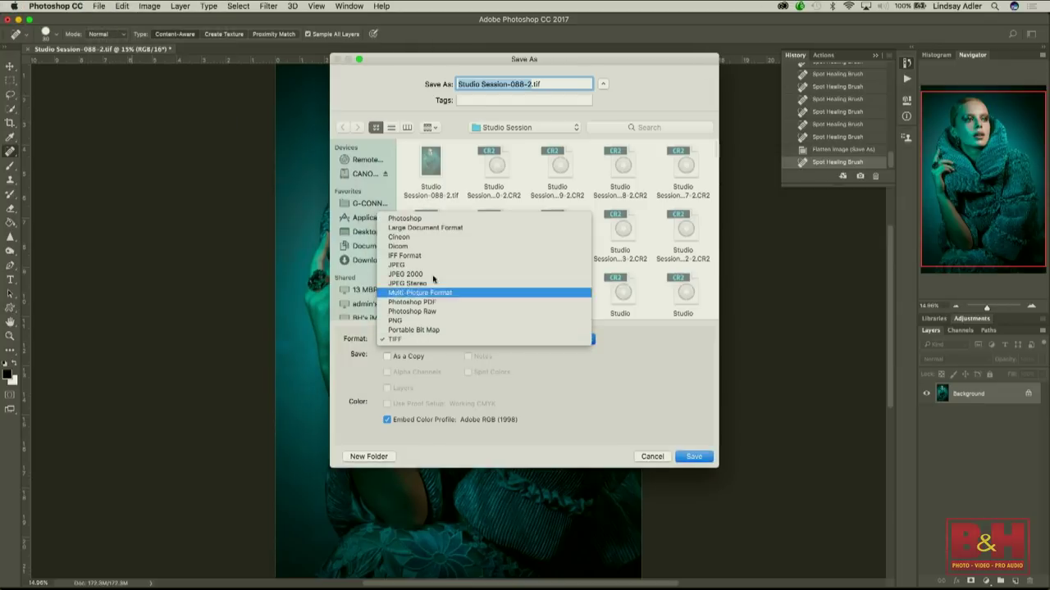
left_click(402, 250)
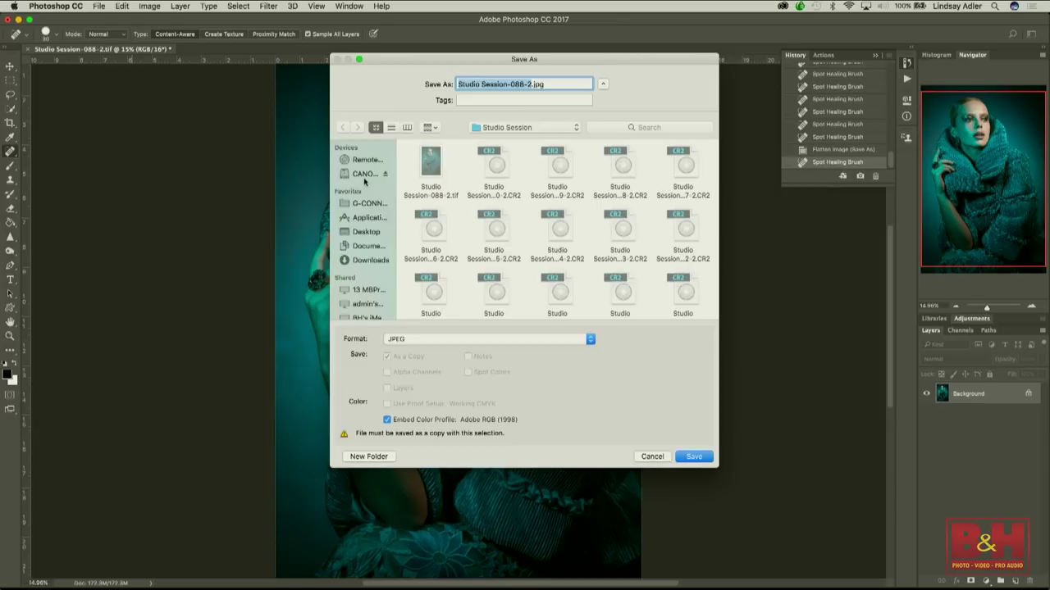
left_click(365, 174)
left_click(435, 168)
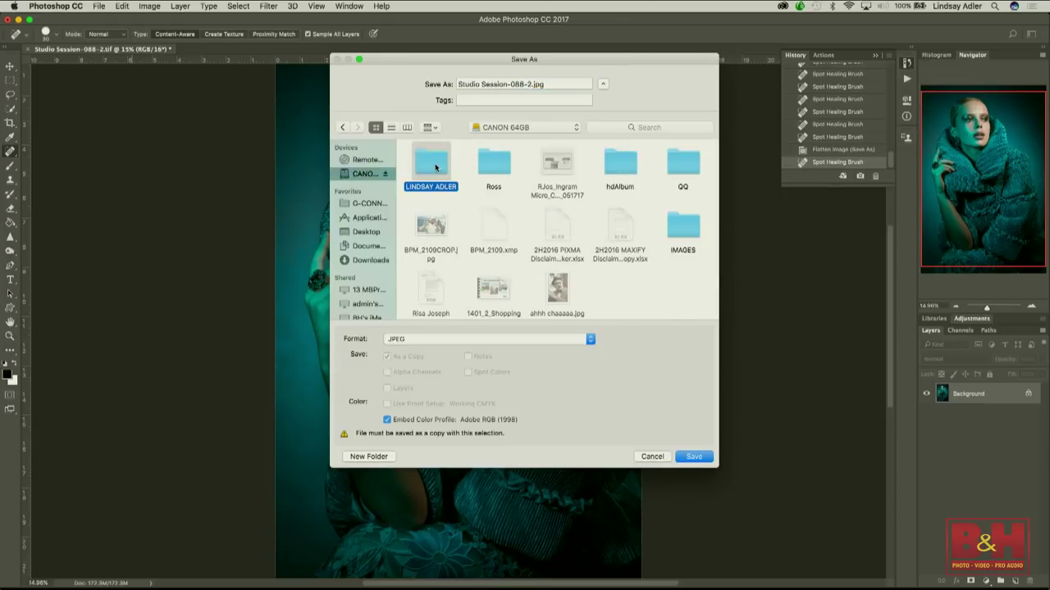
double_click(435, 168)
left_click(693, 456)
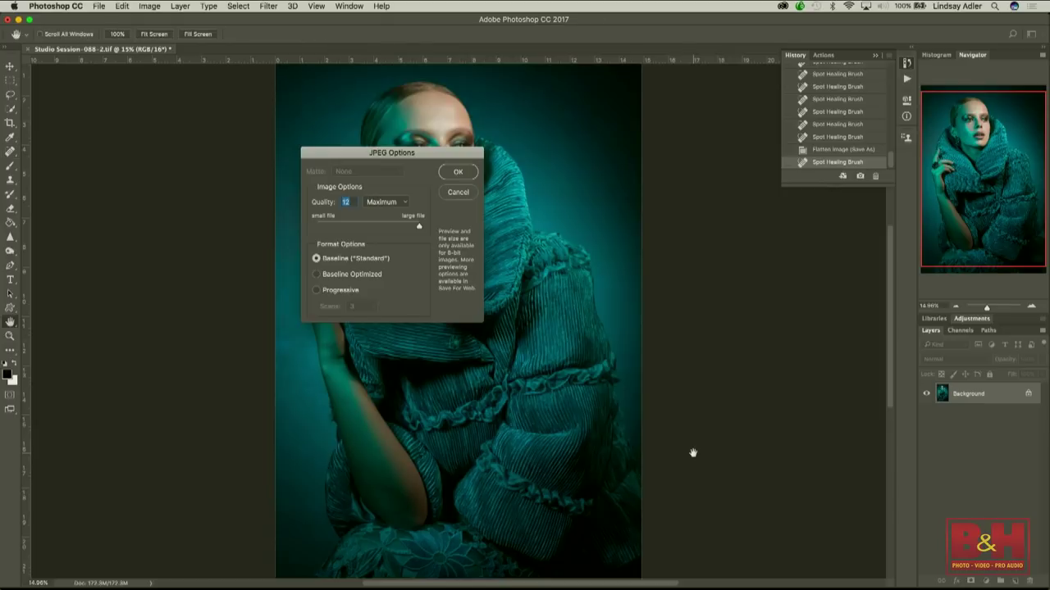
left_click(457, 172)
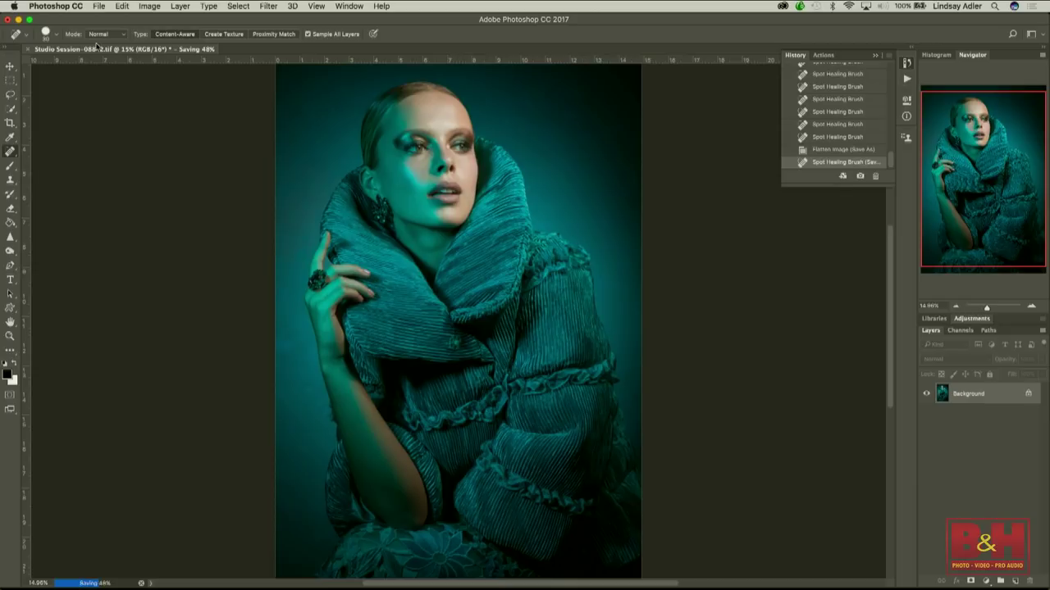